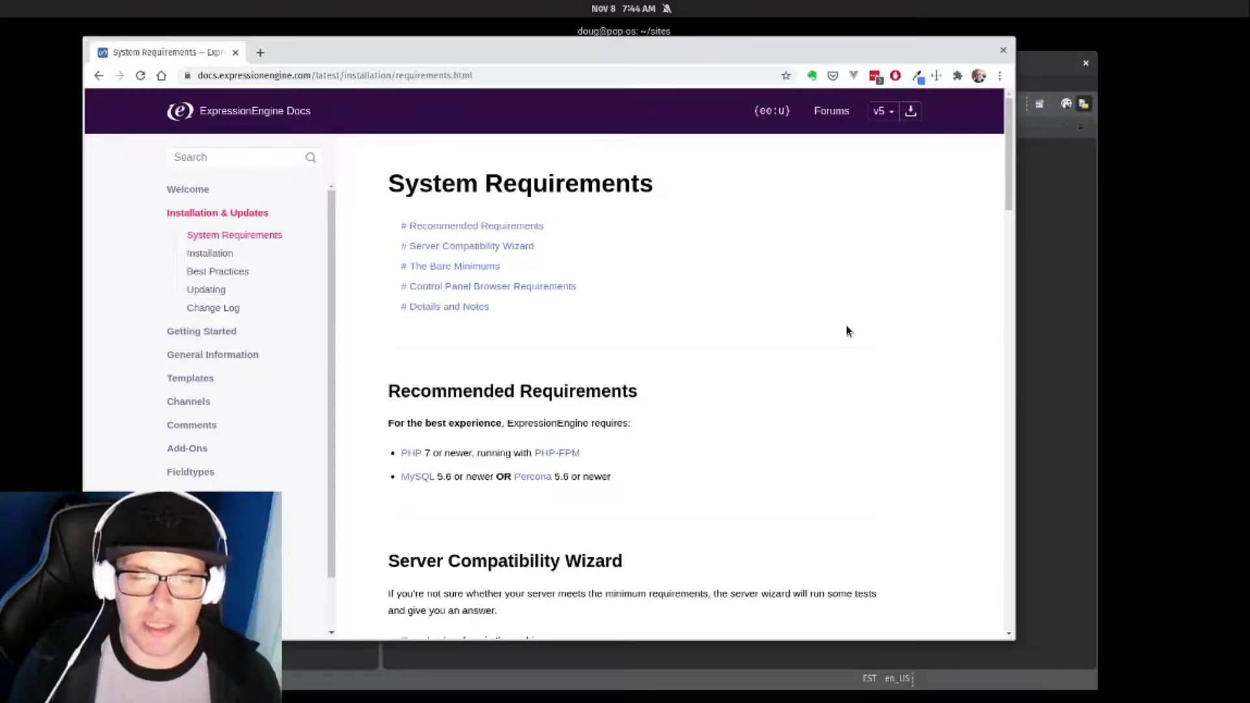
Read the system requirements, then open the Installation guide at '1. Prep the Database'.
{"action": "scroll", "coordinate": [837, 327], "scroll_direction": "down", "scroll_amount": 3}
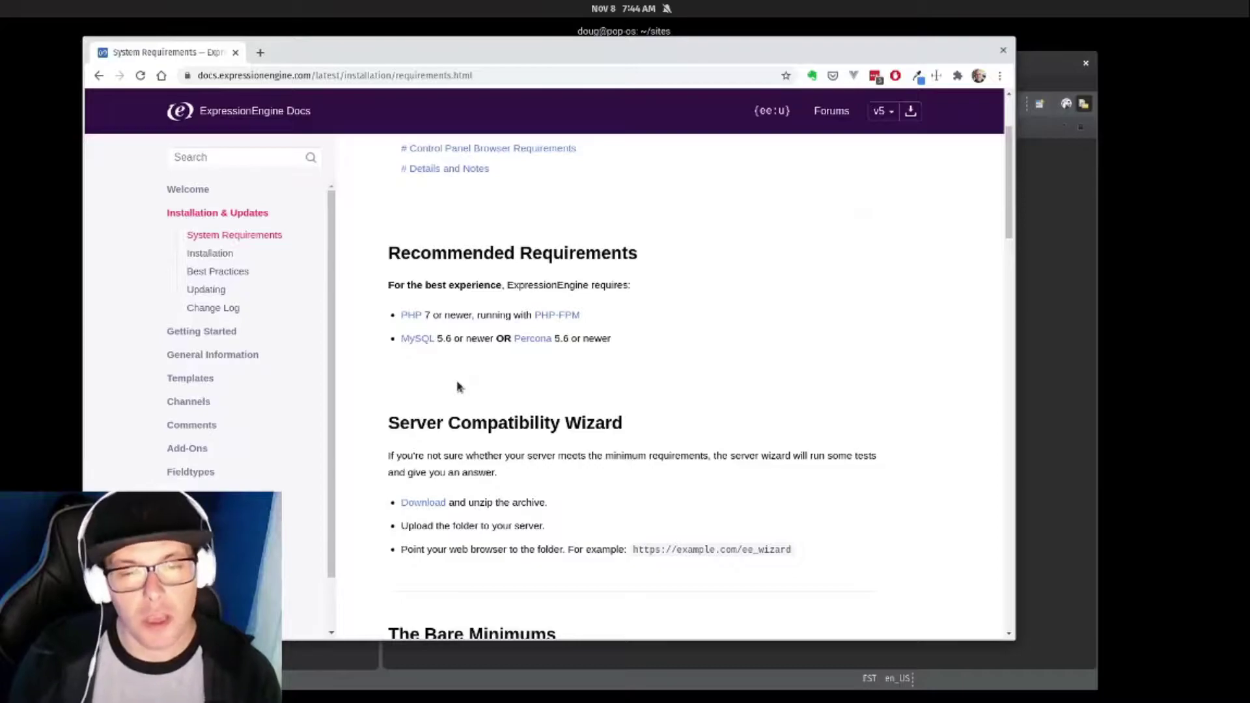
{"action": "scroll", "coordinate": [457, 387], "scroll_direction": "down", "scroll_amount": 3}
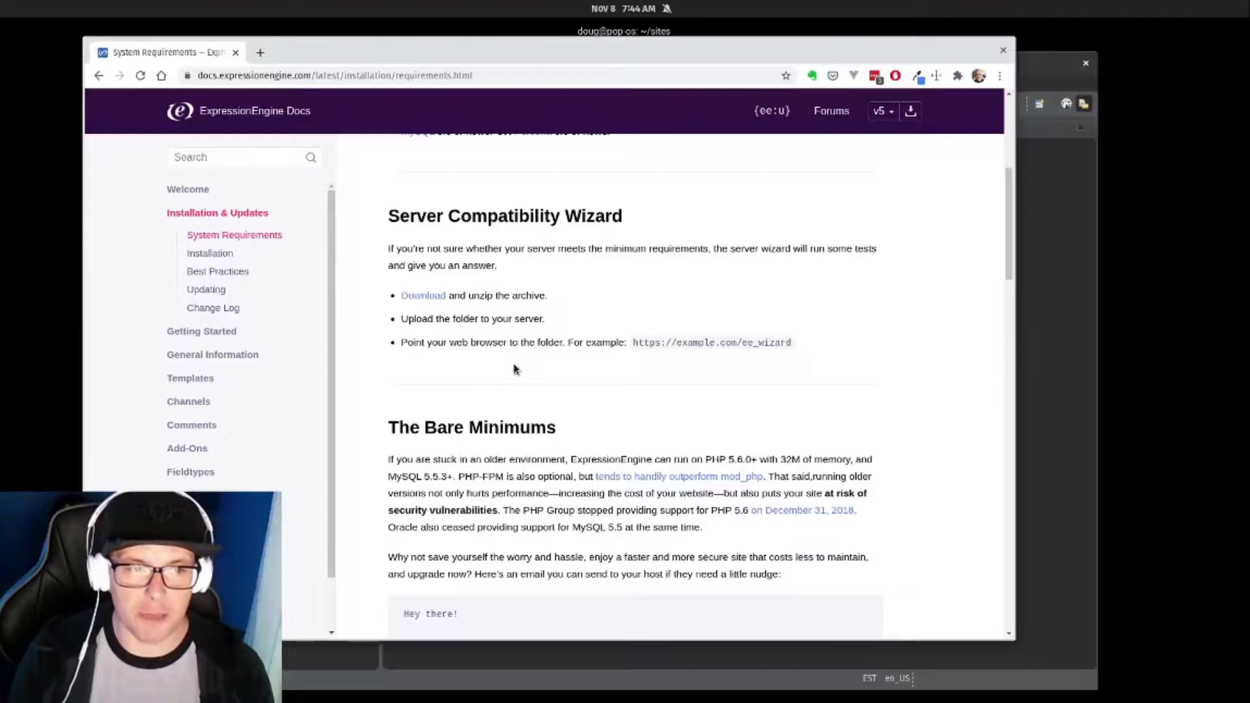
{"action": "left_click", "coordinate": [212, 255]}
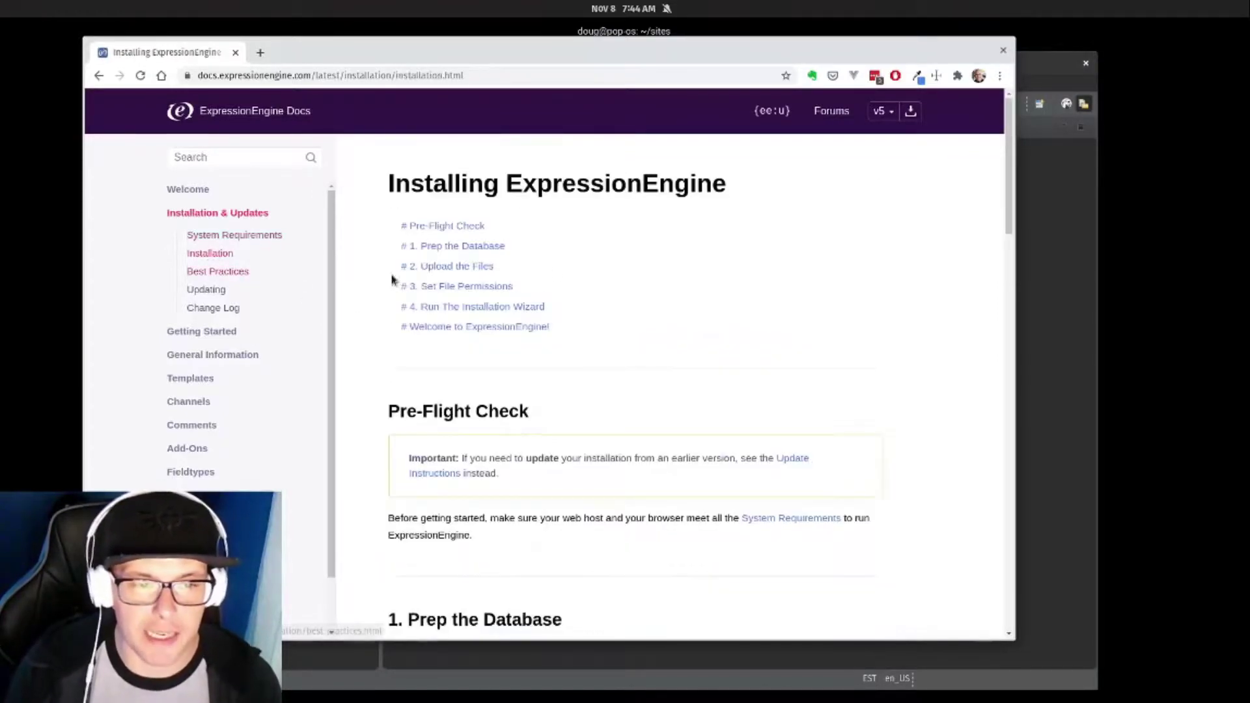
{"action": "scroll", "coordinate": [720, 300], "scroll_direction": "down", "scroll_amount": 4}
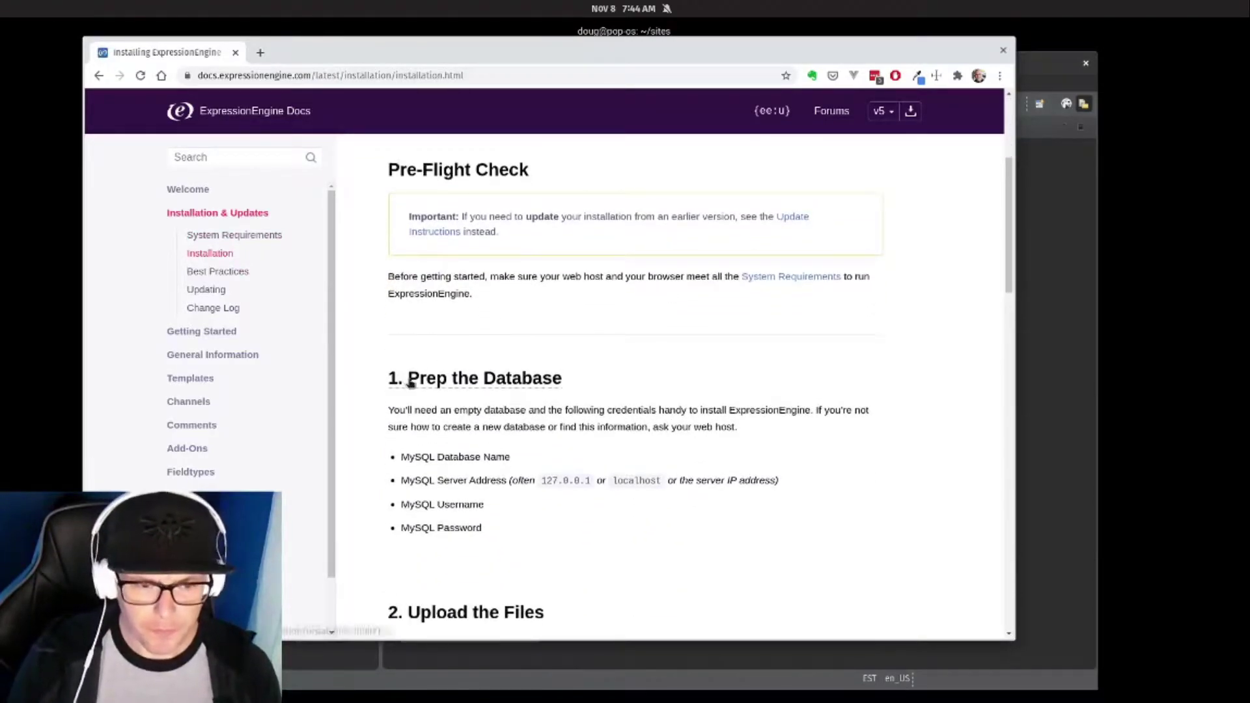
{"action": "left_click_drag", "start_coordinate": [411, 378], "coordinate": [596, 385]}
{"action": "left_click", "coordinate": [558, 424]}
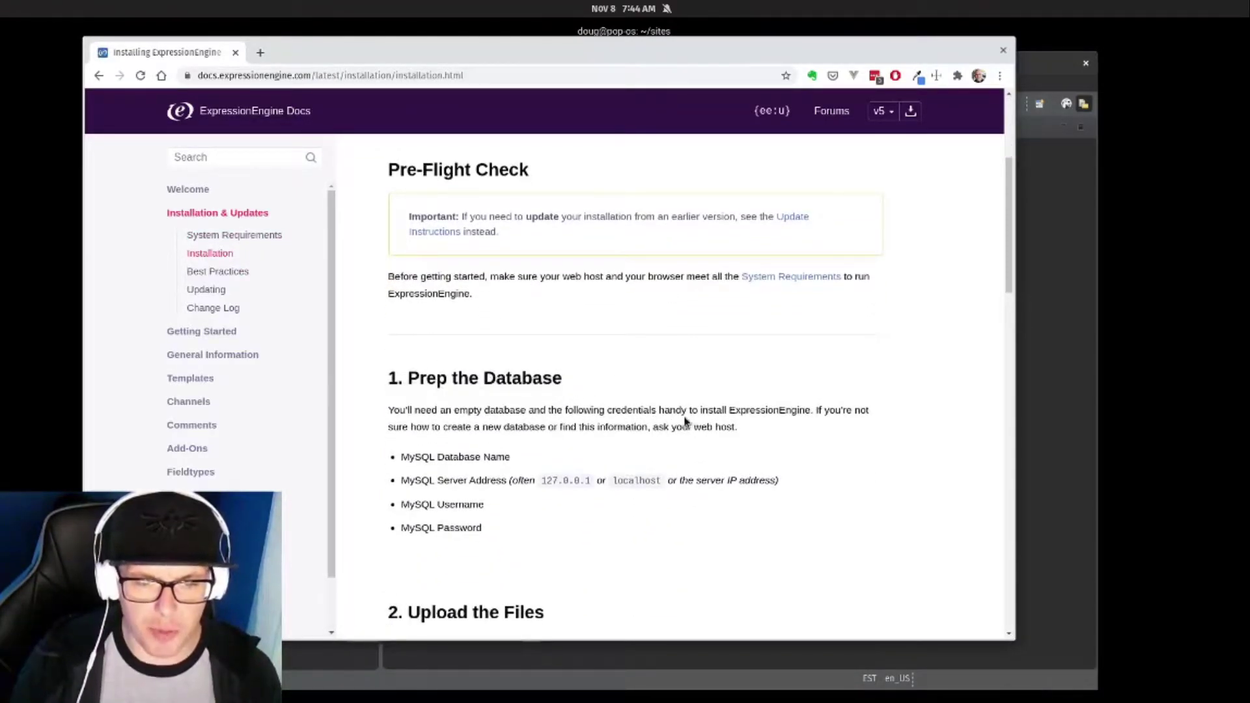
Create an empty utf8mb4 database learn_ee on localhost in DBeaver and open its properties.
{"action": "left_click", "coordinate": [575, 668]}
{"action": "scroll", "coordinate": [273, 273], "scroll_direction": "up", "scroll_amount": 15}
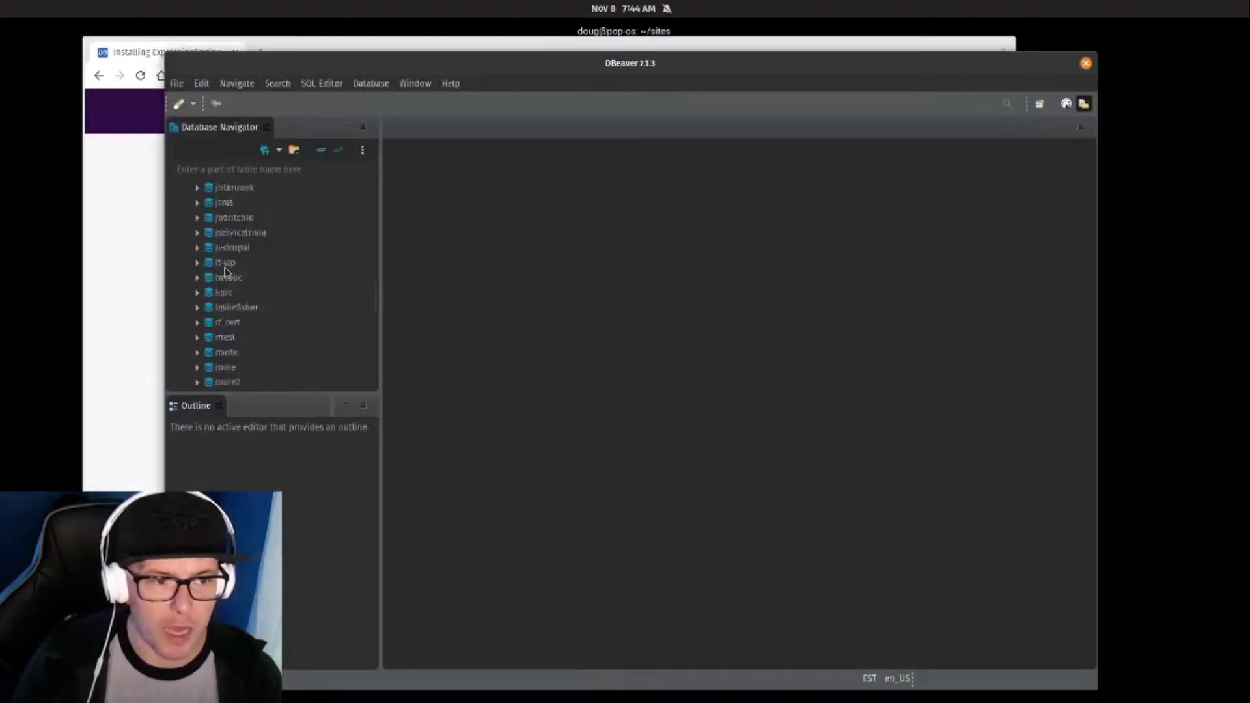
{"action": "scroll", "coordinate": [279, 289], "scroll_direction": "up", "scroll_amount": 1}
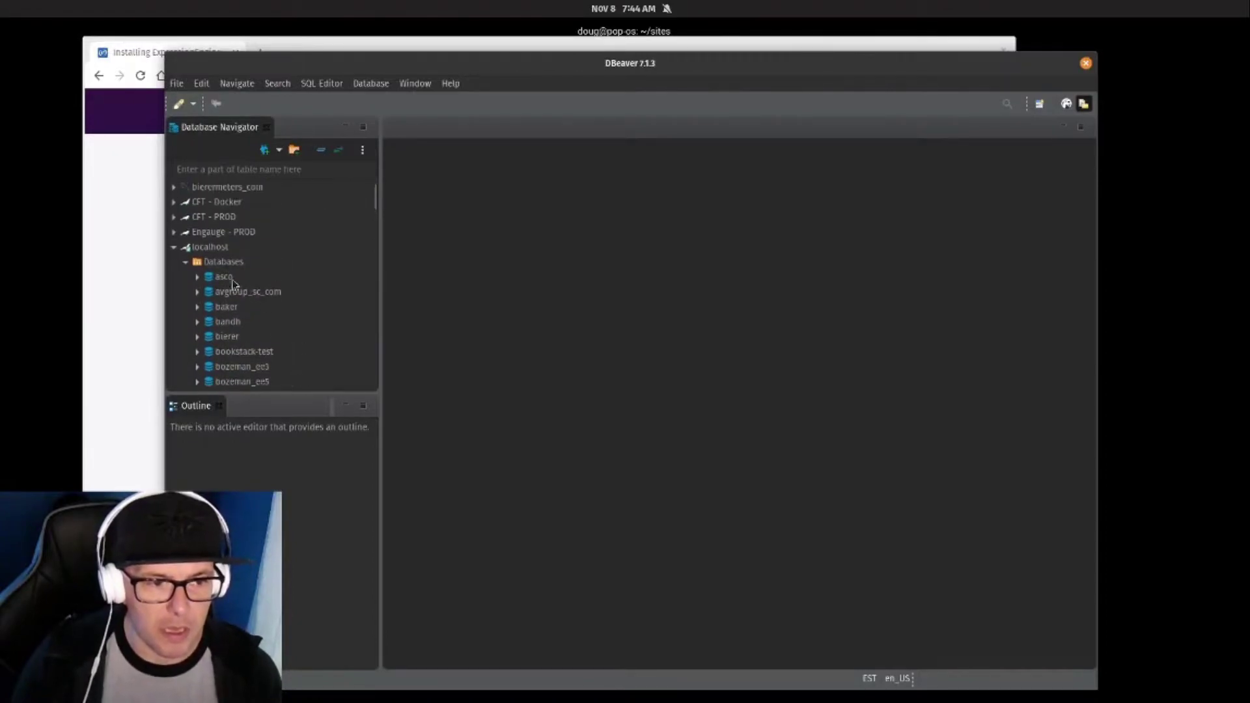
{"action": "right_click", "coordinate": [229, 263]}
{"action": "left_click", "coordinate": [255, 269]}
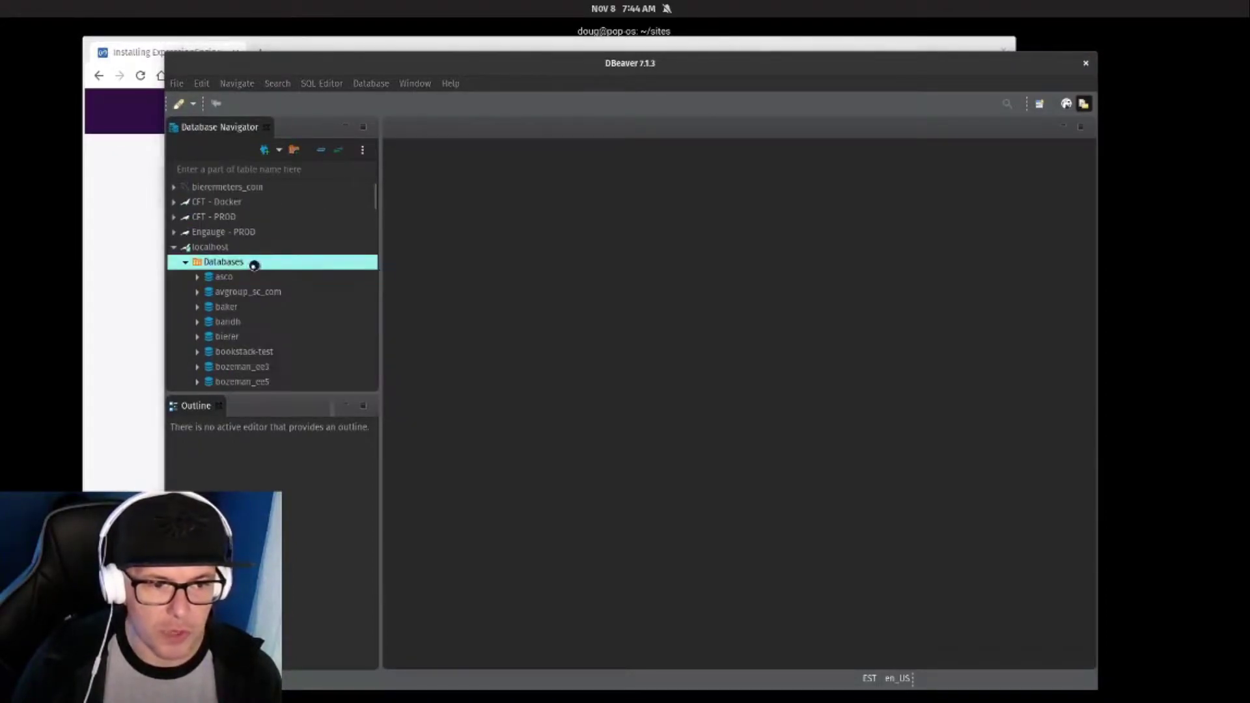
{"action": "type", "text": "learn_ee"}
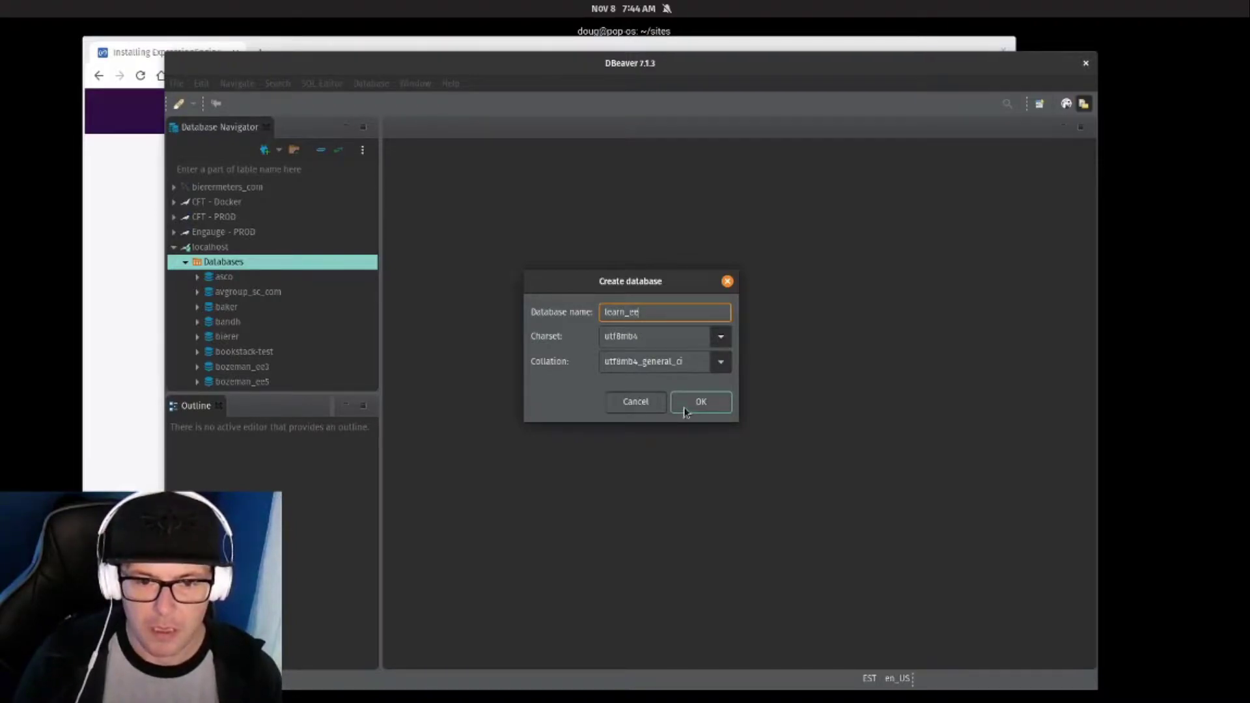
{"action": "left_click", "coordinate": [685, 402]}
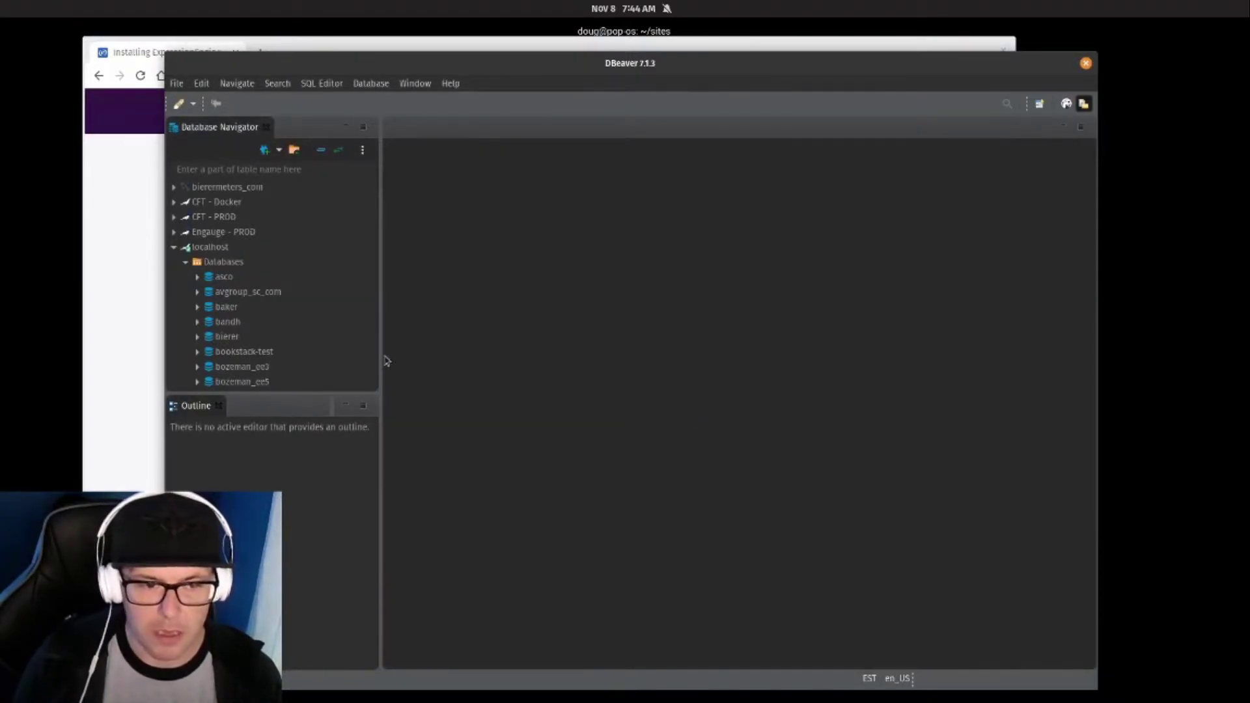
{"action": "scroll", "coordinate": [312, 279], "scroll_direction": "down", "scroll_amount": 5}
{"action": "scroll", "coordinate": [311, 291], "scroll_direction": "down", "scroll_amount": 15}
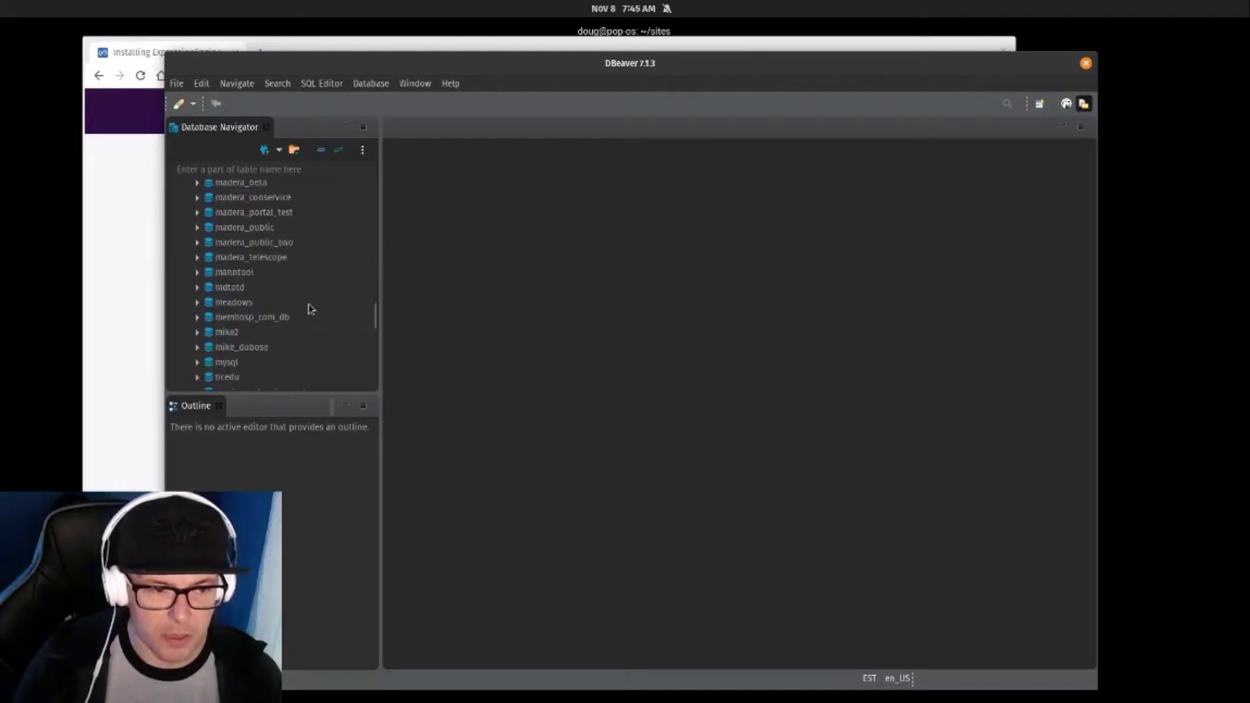
{"action": "double_click", "coordinate": [238, 315]}
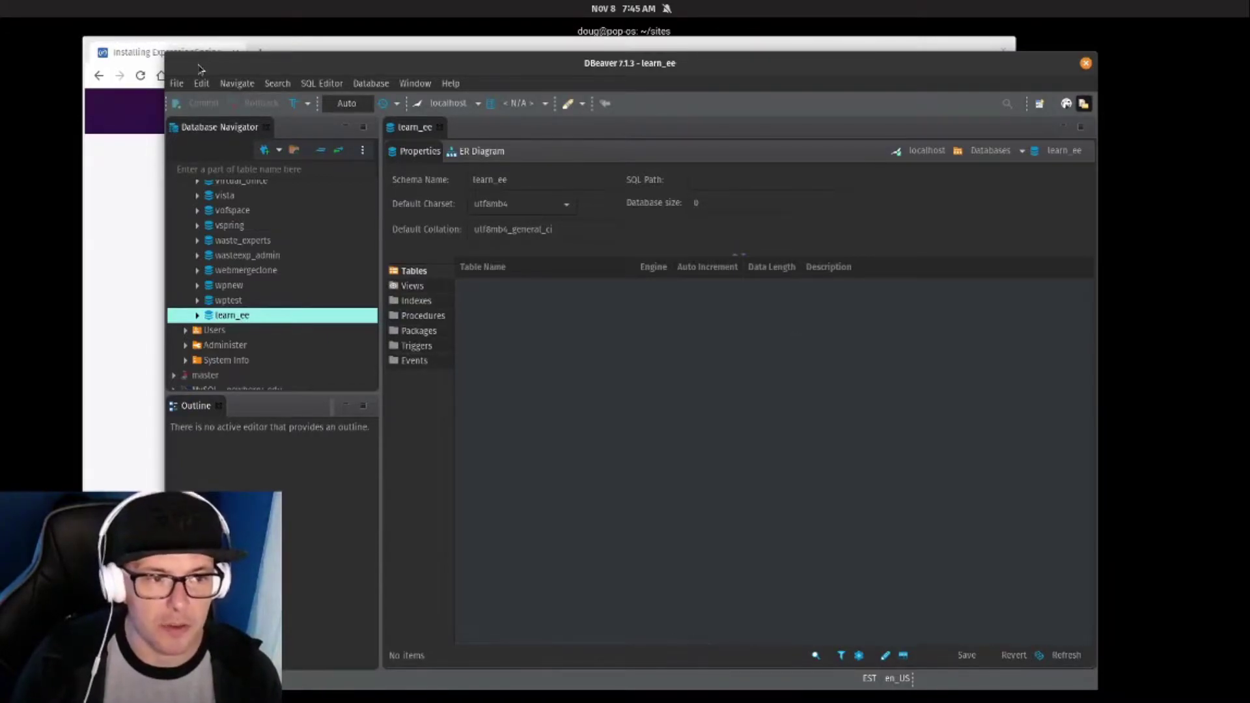
Go to the expressionengine.com homepage in a new browser tab.
{"action": "left_click", "coordinate": [106, 189]}
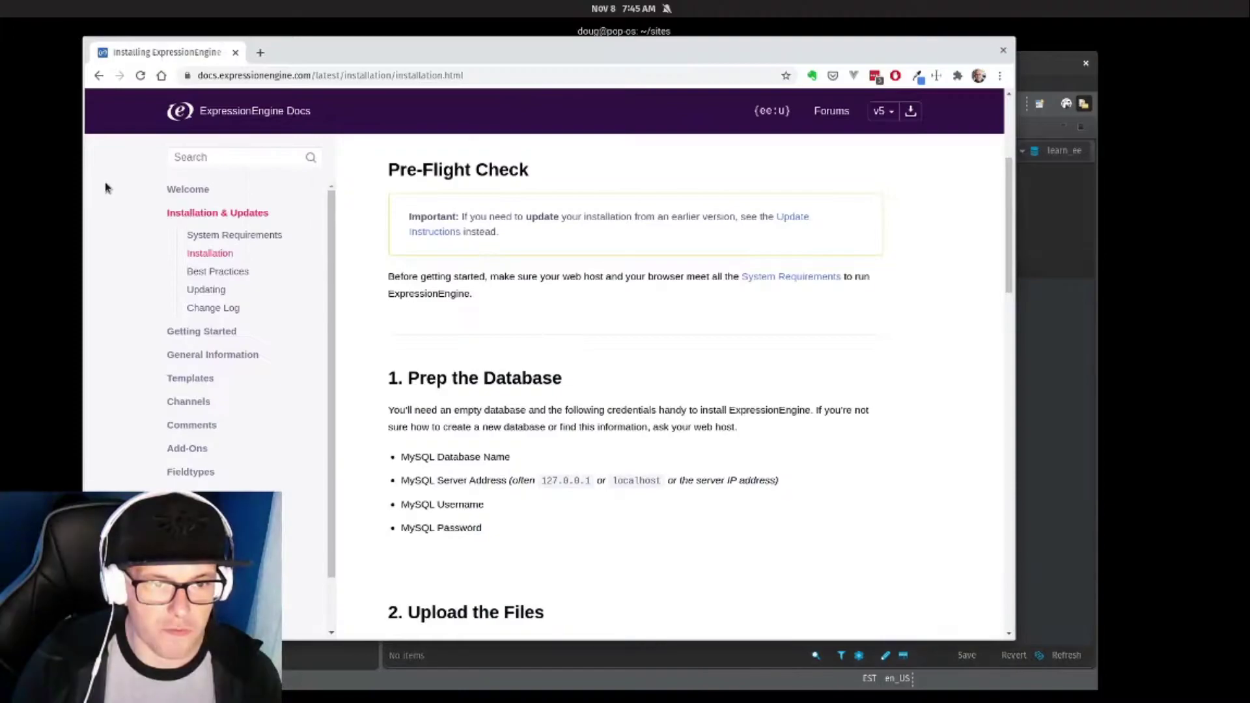
{"action": "scroll", "coordinate": [384, 371], "scroll_direction": "up", "scroll_amount": 5}
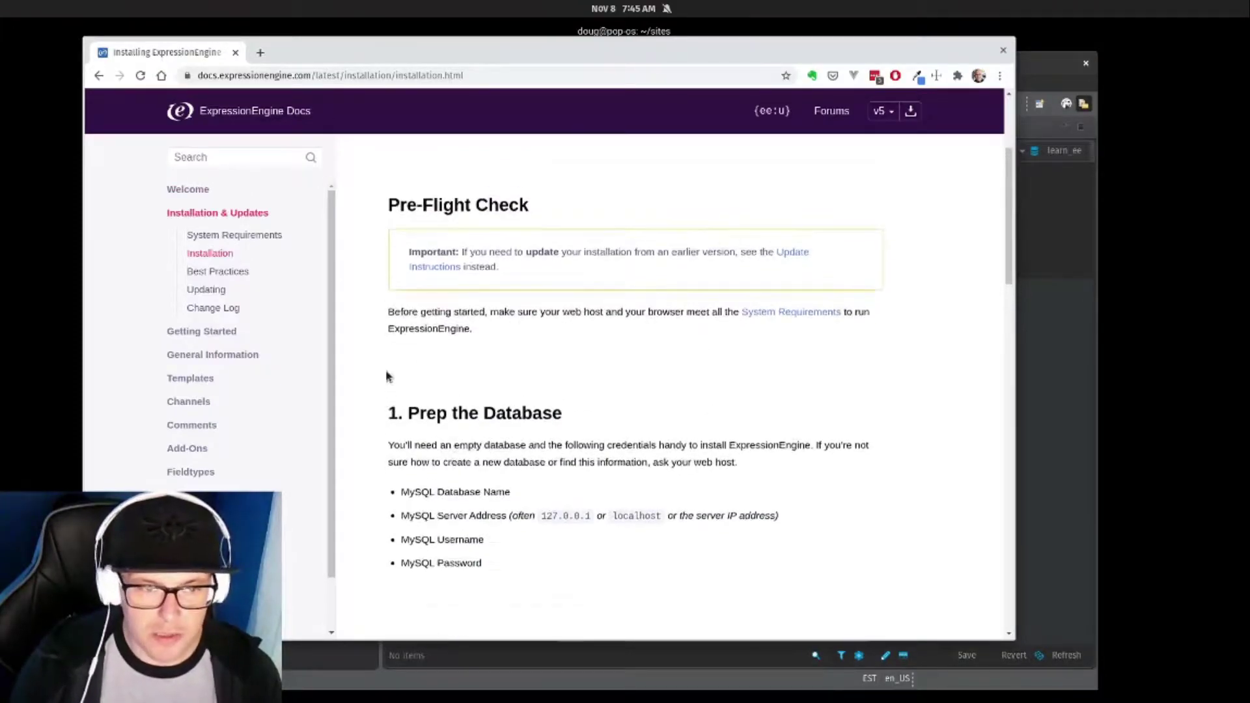
{"action": "left_click", "coordinate": [260, 53]}
{"action": "type", "text": "expre"}
{"action": "key", "text": "Return"}
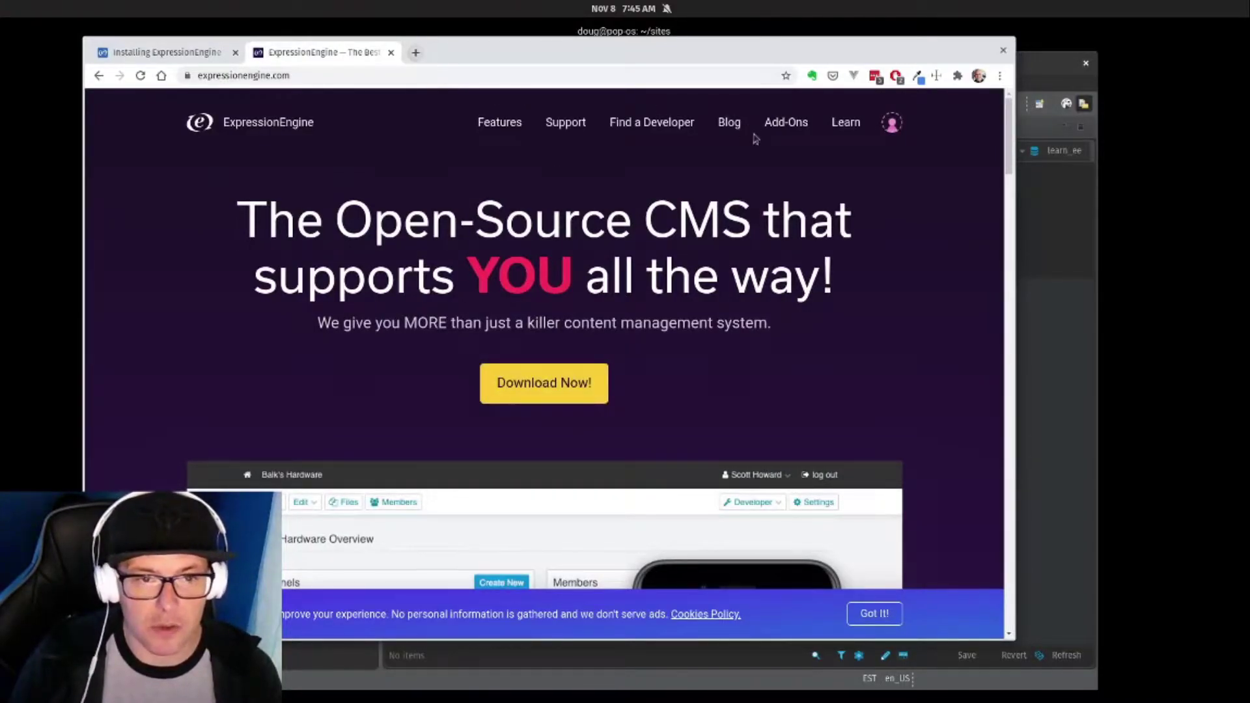
Download the package from the Blog's 'ExpressionEngine 6 Public Beta 3' post.
{"action": "middle_click", "coordinate": [727, 124]}
{"action": "left_click", "coordinate": [420, 52]}
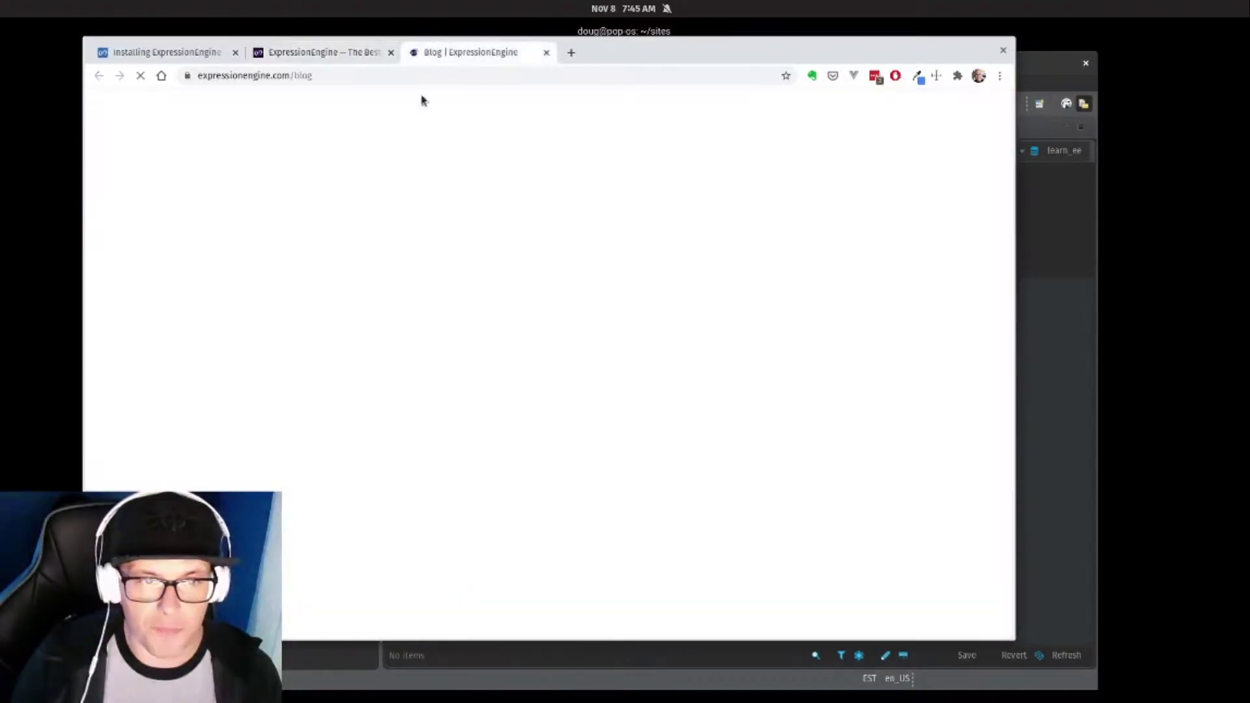
{"action": "scroll", "coordinate": [367, 291], "scroll_direction": "down", "scroll_amount": 4}
{"action": "left_click", "coordinate": [278, 420]}
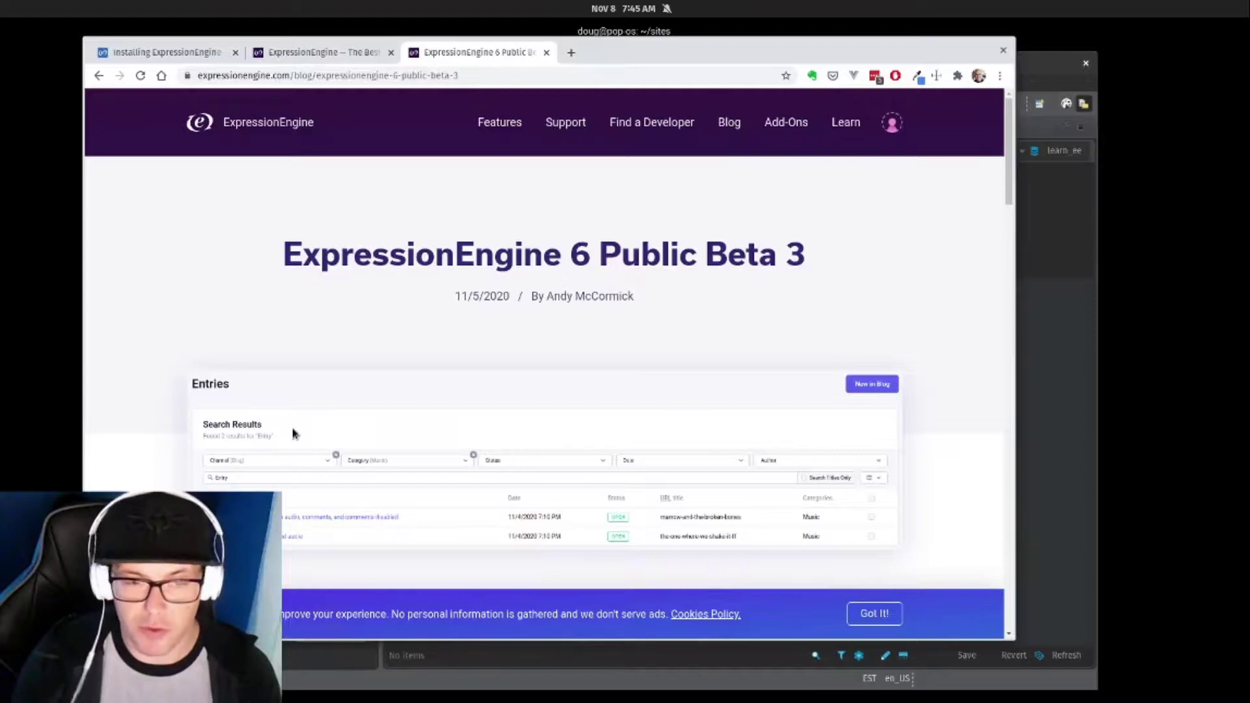
{"action": "scroll", "coordinate": [538, 184], "scroll_direction": "down", "scroll_amount": 3}
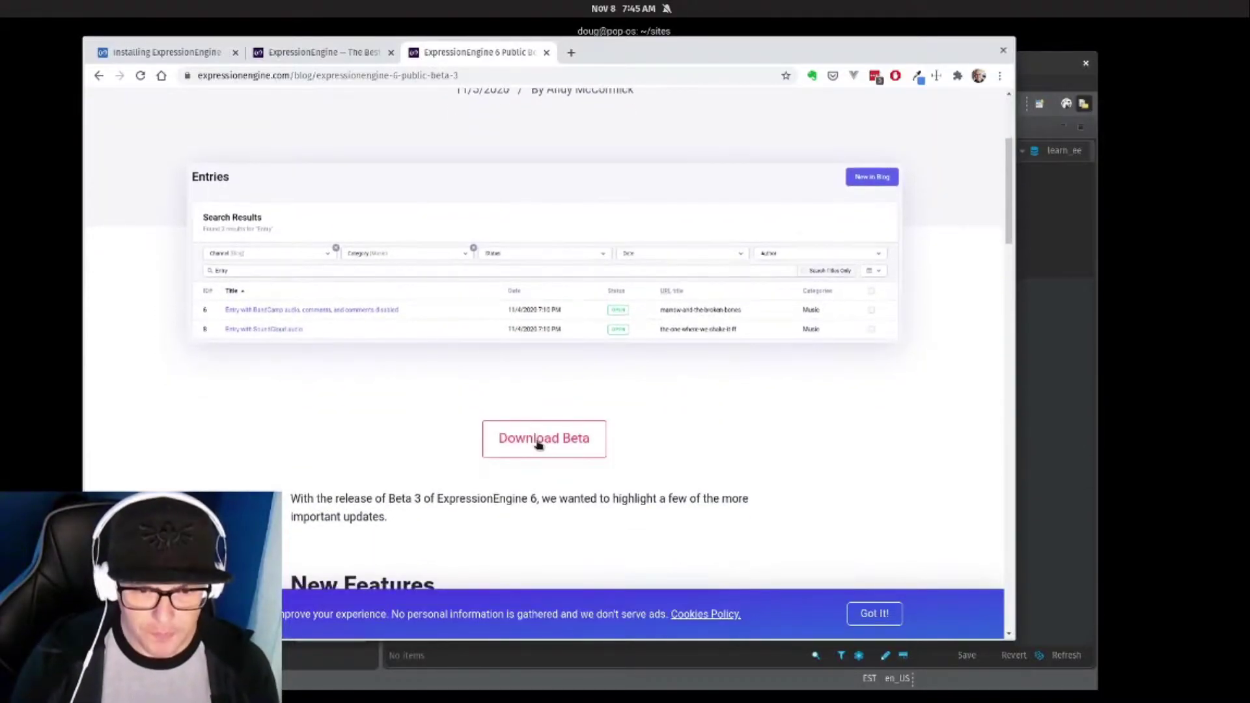
{"action": "left_click", "coordinate": [536, 442]}
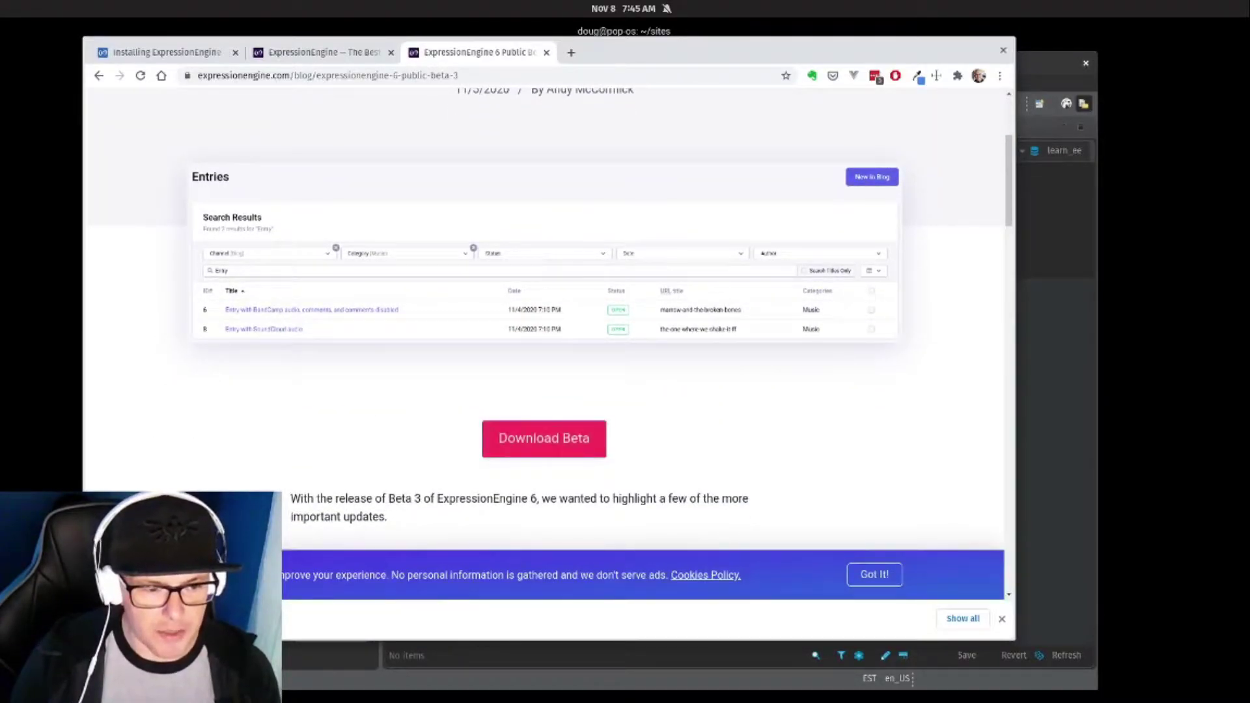
Extract the downloaded ExpressionEngine zip into a new ~/sites/learn-ee folder.
{"action": "left_click", "coordinate": [98, 619]}
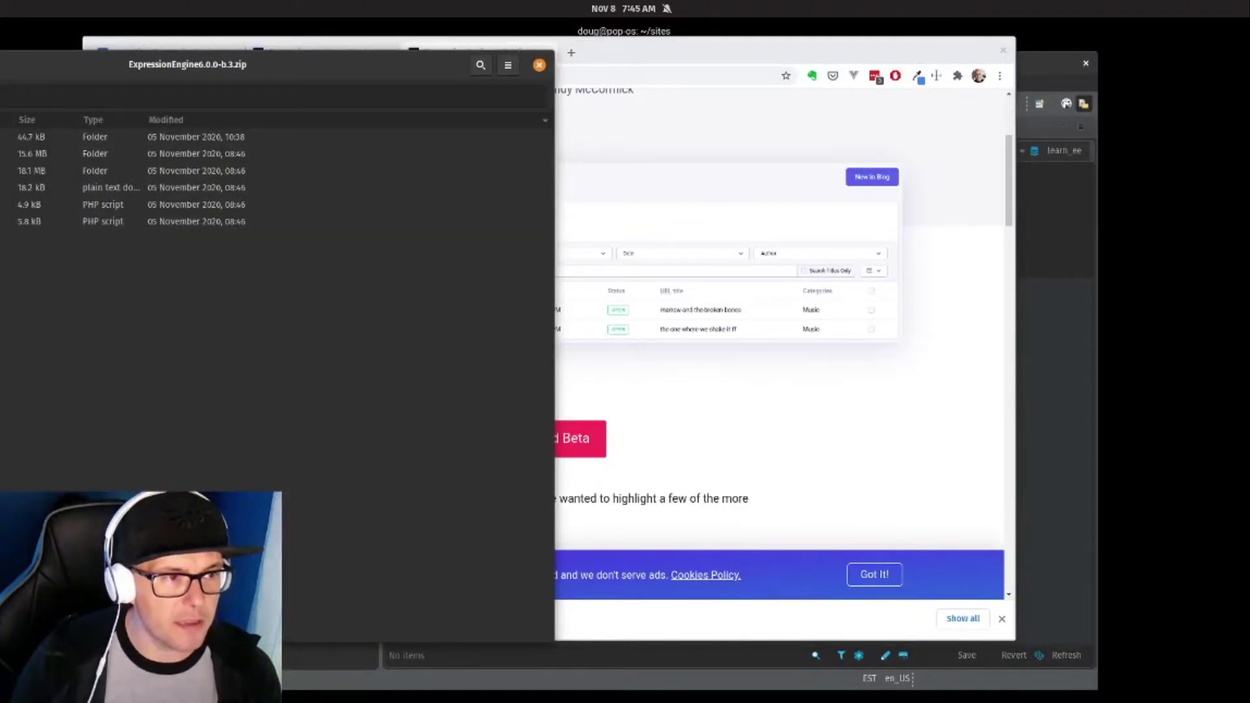
{"action": "key", "text": "ctrl+e"}
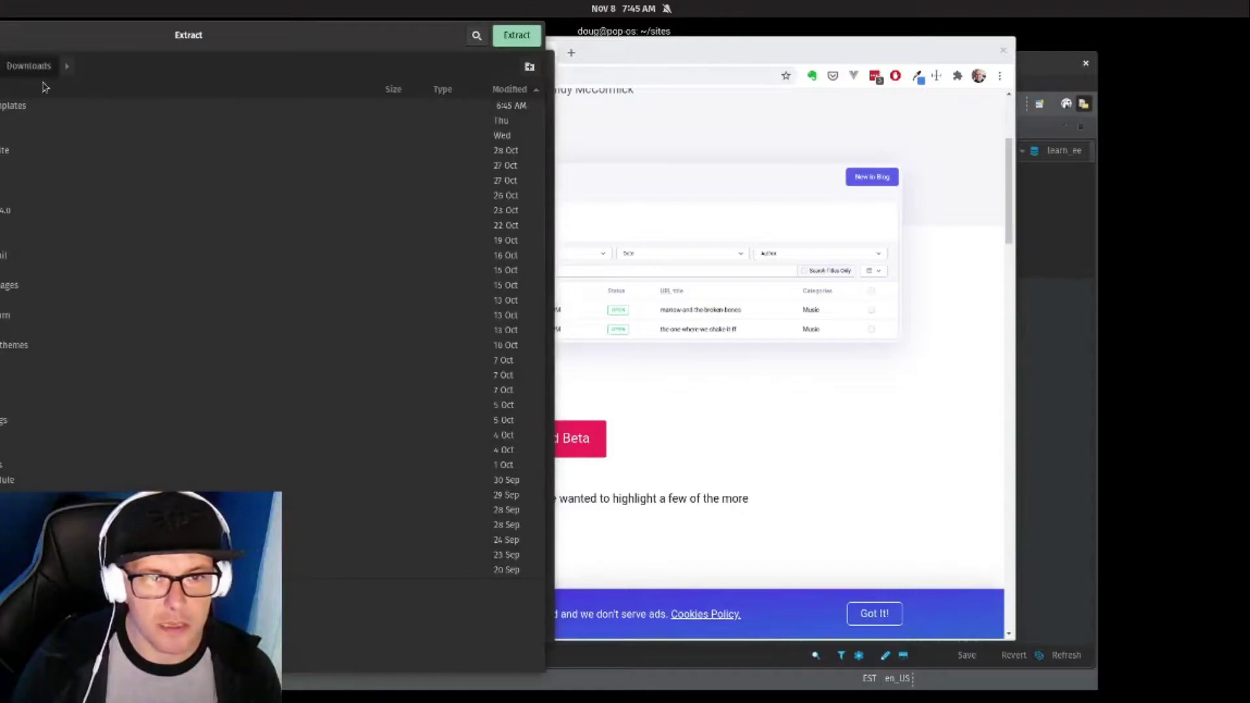
{"action": "type", "text": "~/sites"}
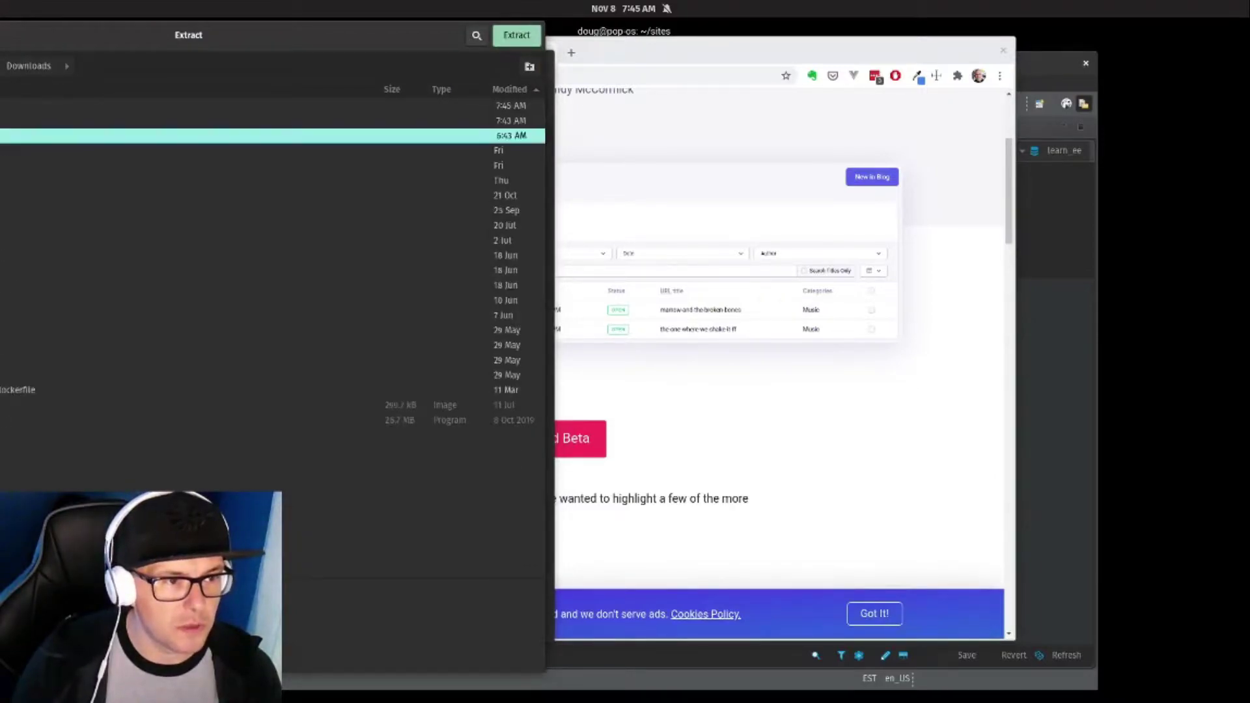
{"action": "key", "text": "Return"}
{"action": "left_click", "coordinate": [531, 69]}
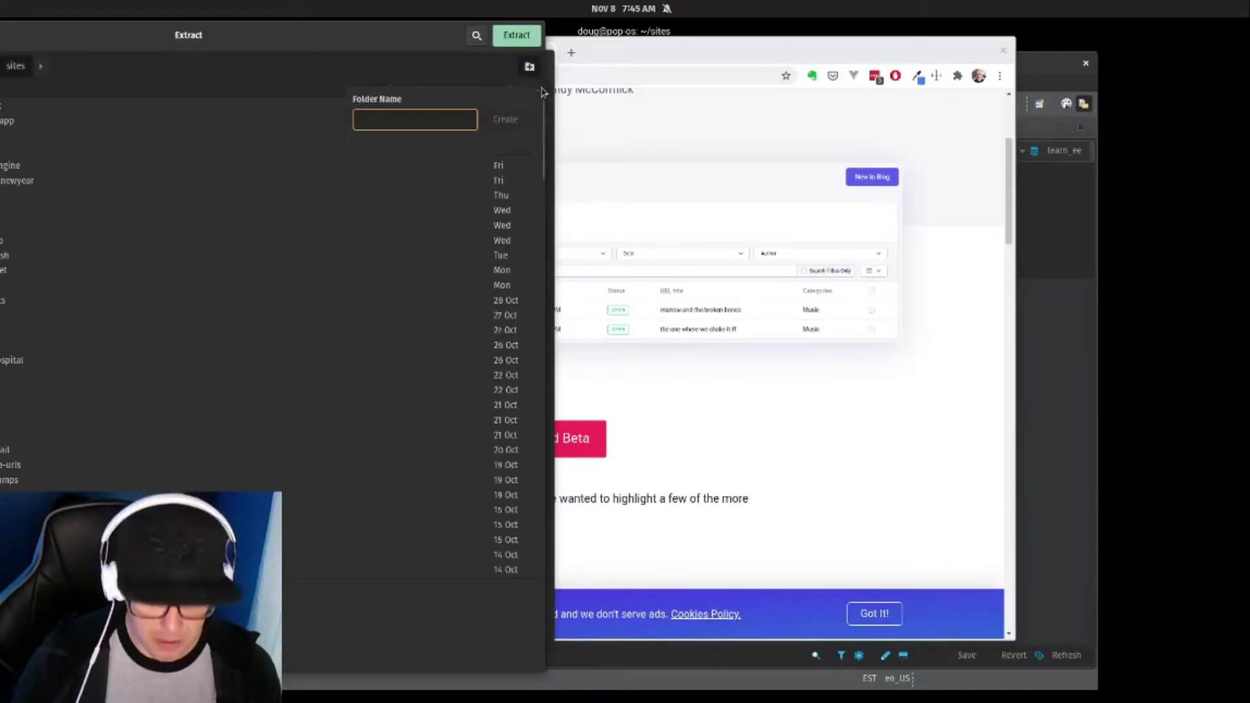
{"action": "type", "text": "learn-ee"}
{"action": "key", "text": "Return"}
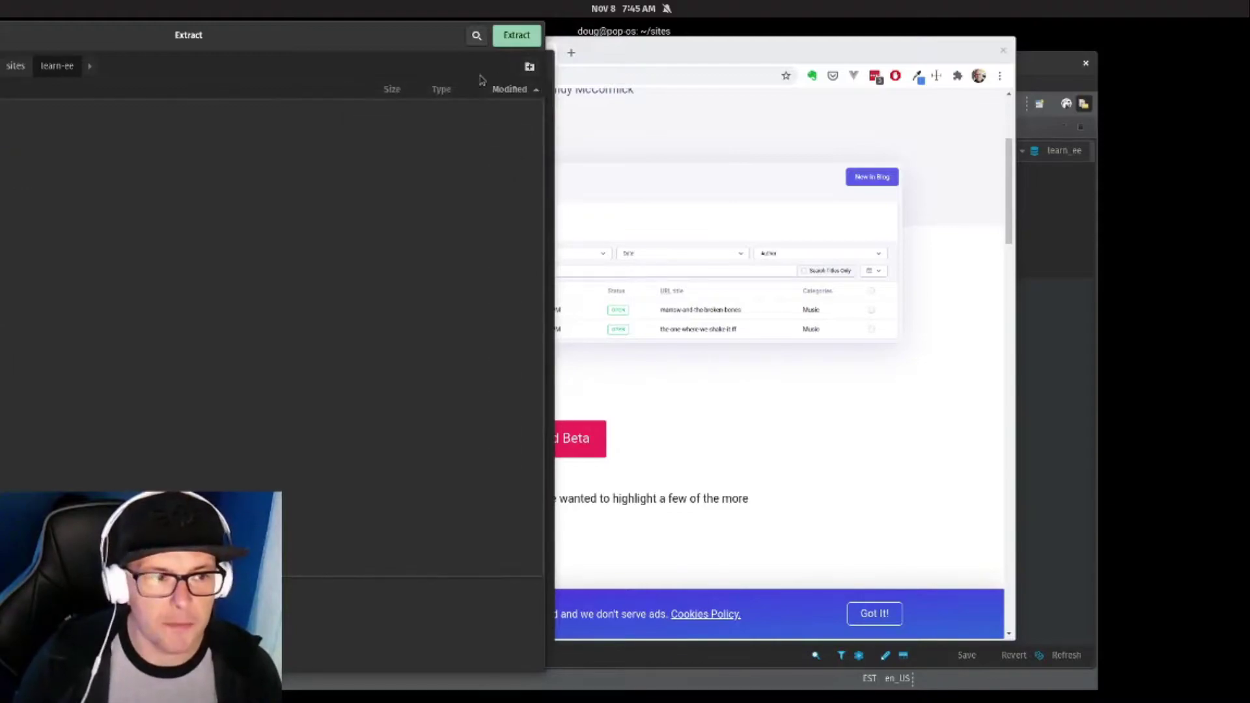
{"action": "left_click", "coordinate": [533, 37]}
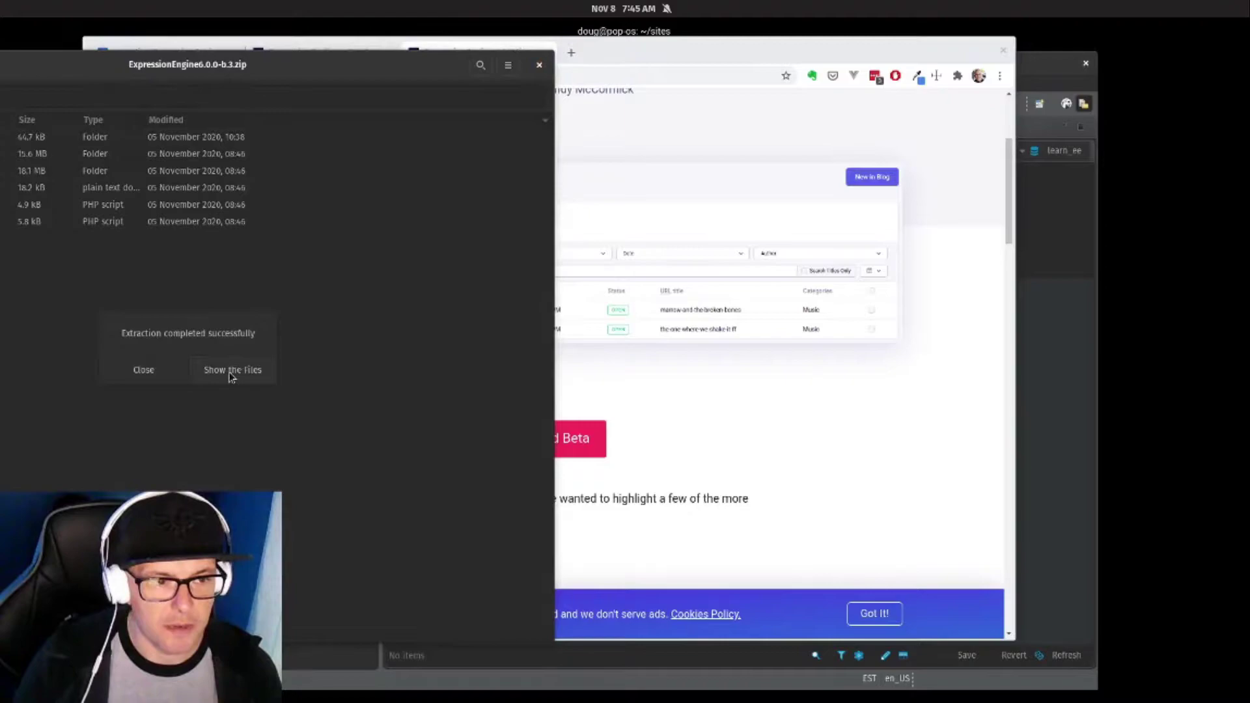
Check the extracted ExpressionEngine files, then close Archive Manager.
{"action": "left_click", "coordinate": [229, 373]}
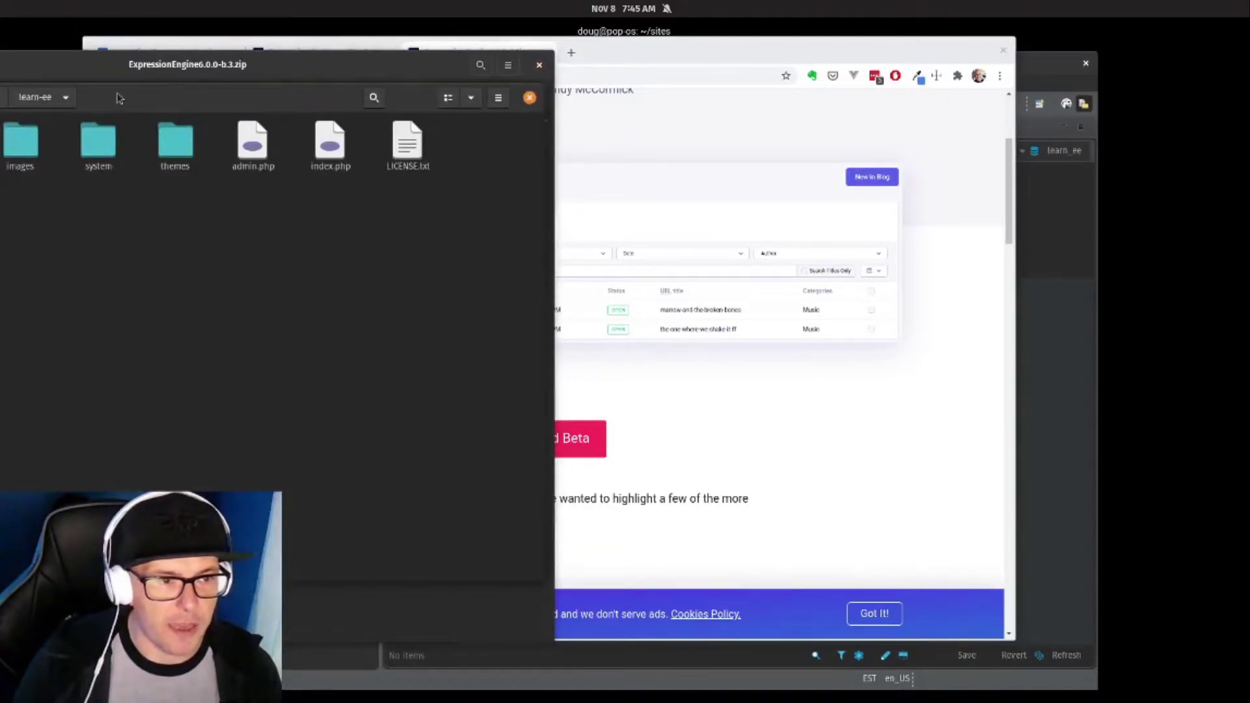
{"action": "left_click", "coordinate": [326, 77]}
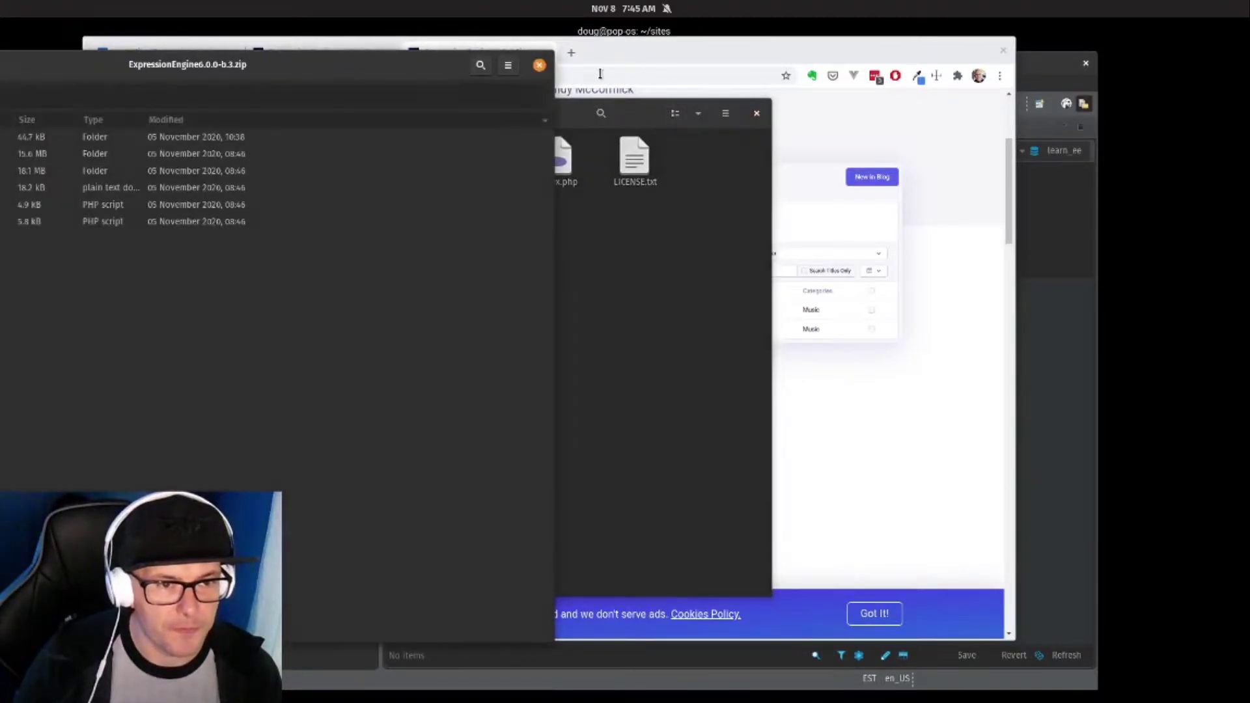
{"action": "left_click", "coordinate": [540, 68]}
{"action": "key", "text": "super+d"}
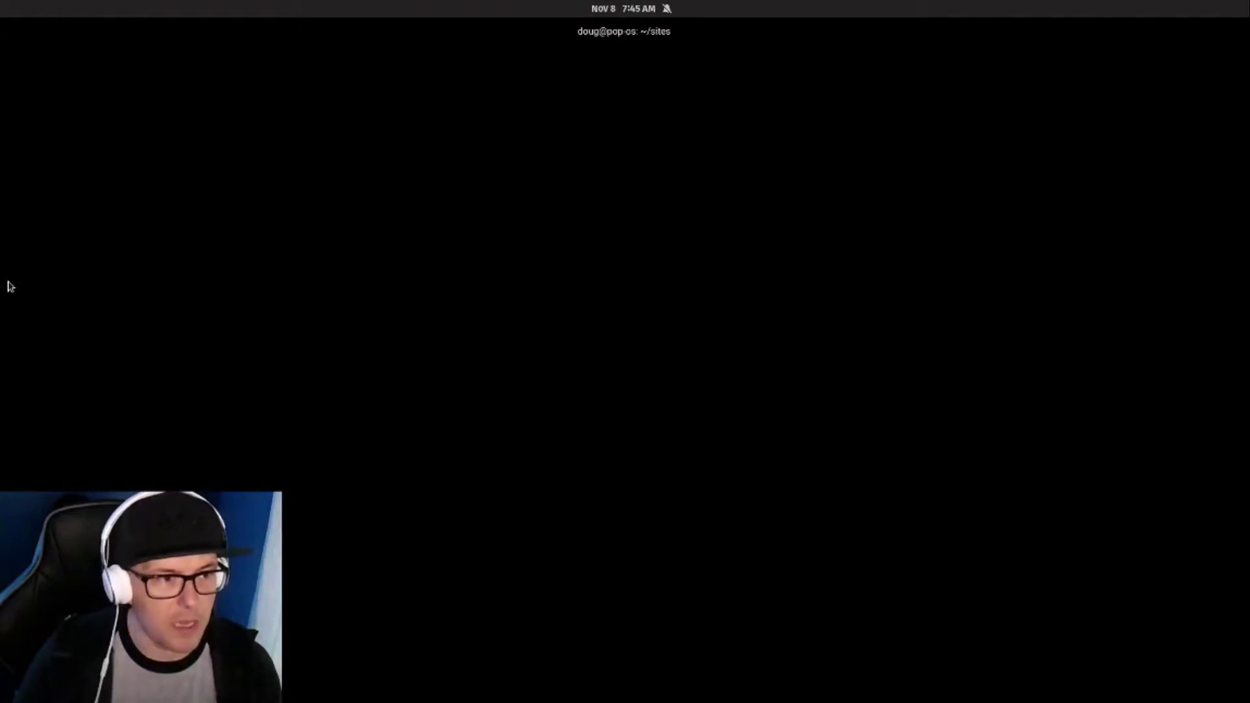
Open the learn-ee folder from sites as a project in Sublime Text.
{"action": "key", "text": "Return"}
{"action": "key", "text": "super"}
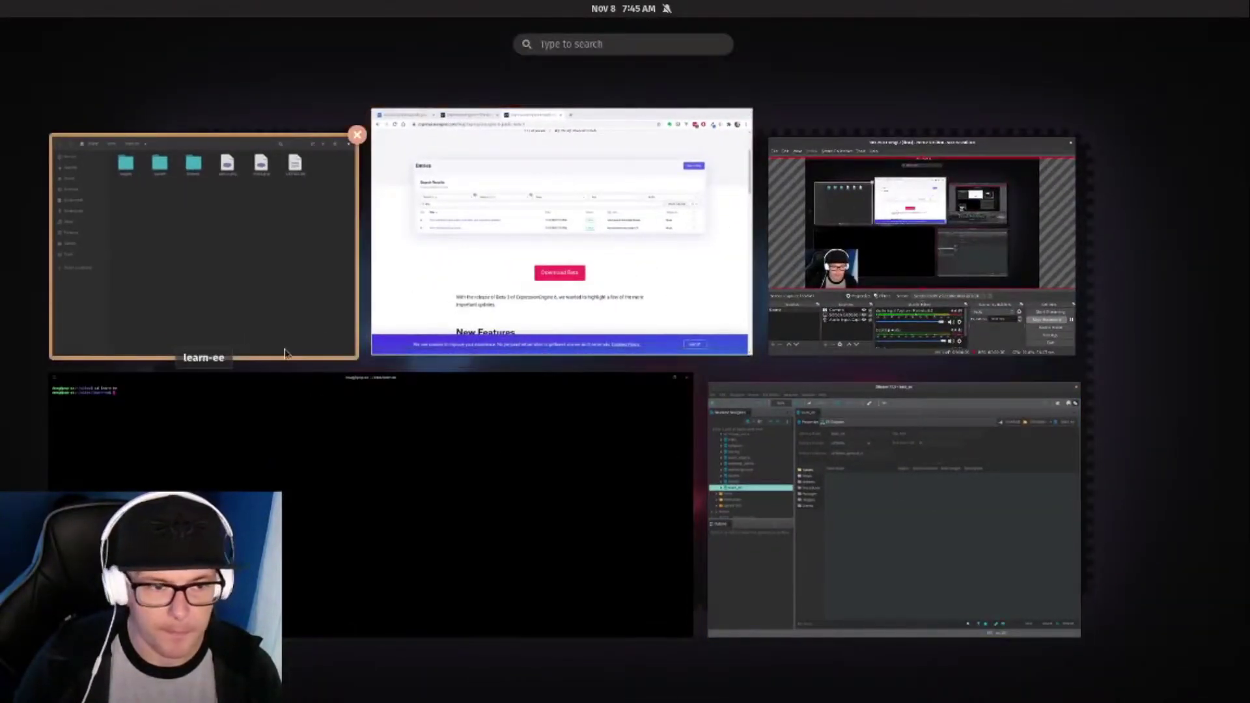
{"action": "left_click", "coordinate": [85, 248]}
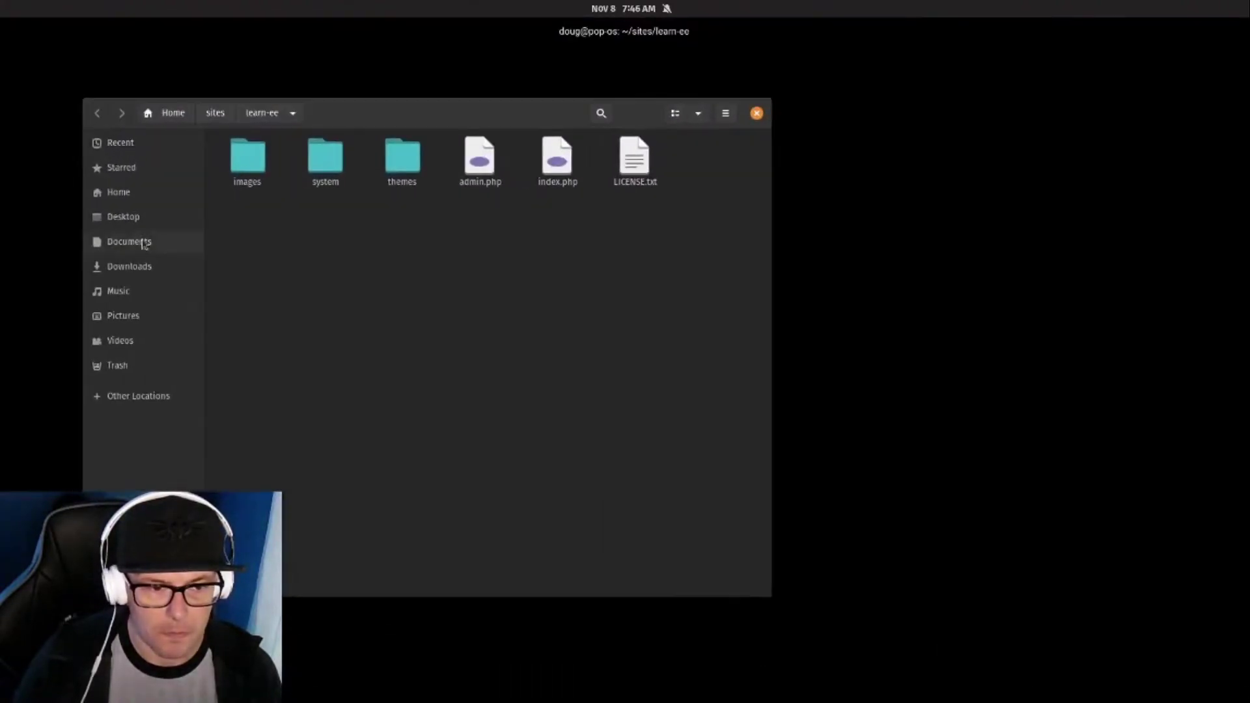
{"action": "left_click", "coordinate": [218, 113]}
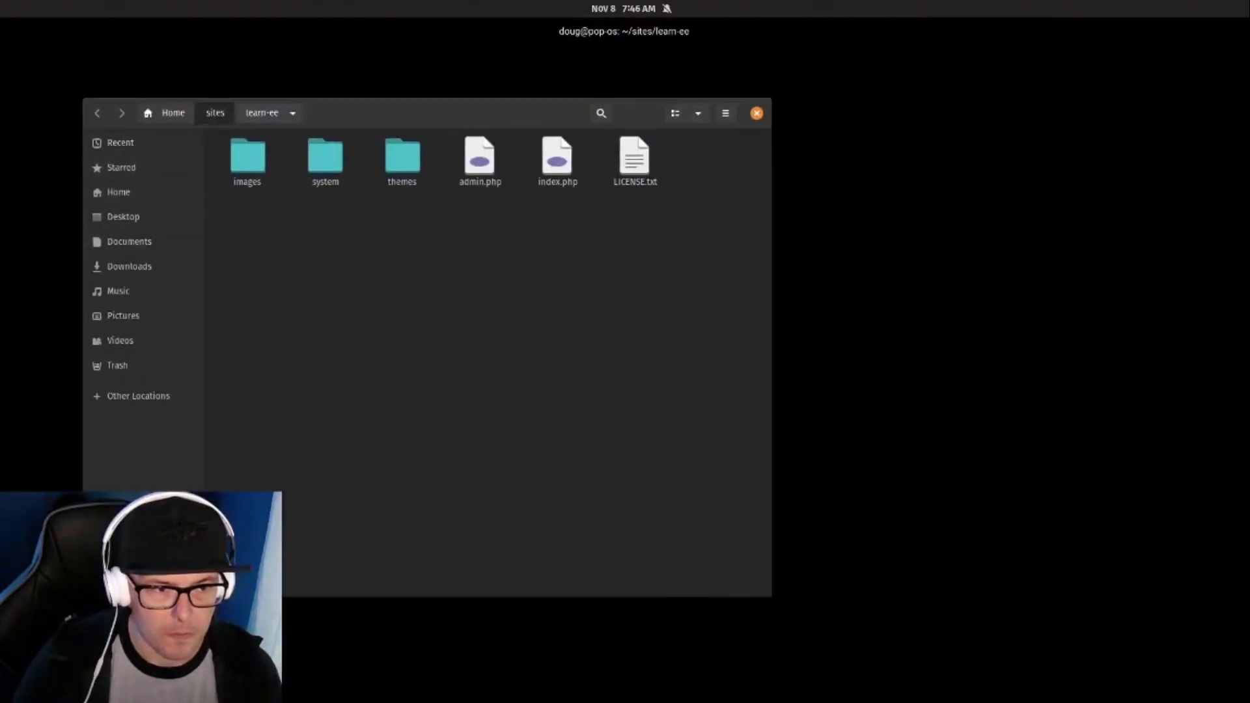
{"action": "right_click", "coordinate": [658, 561]}
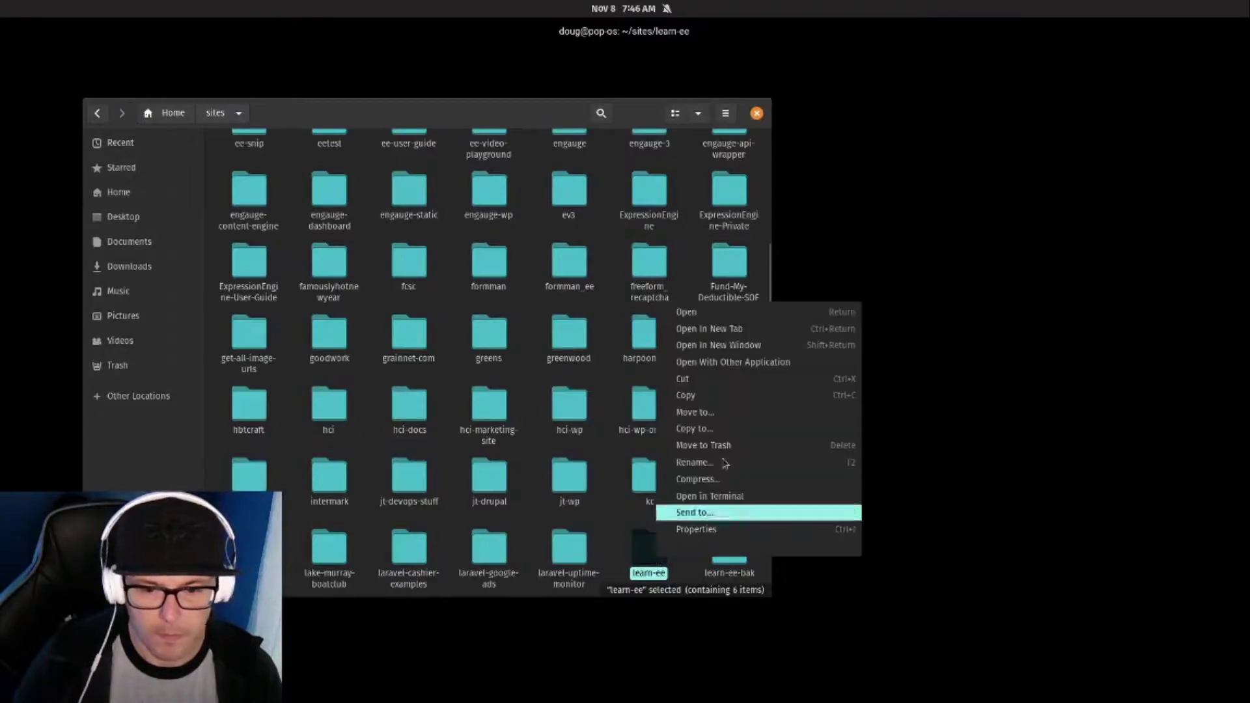
{"action": "left_click", "coordinate": [740, 362]}
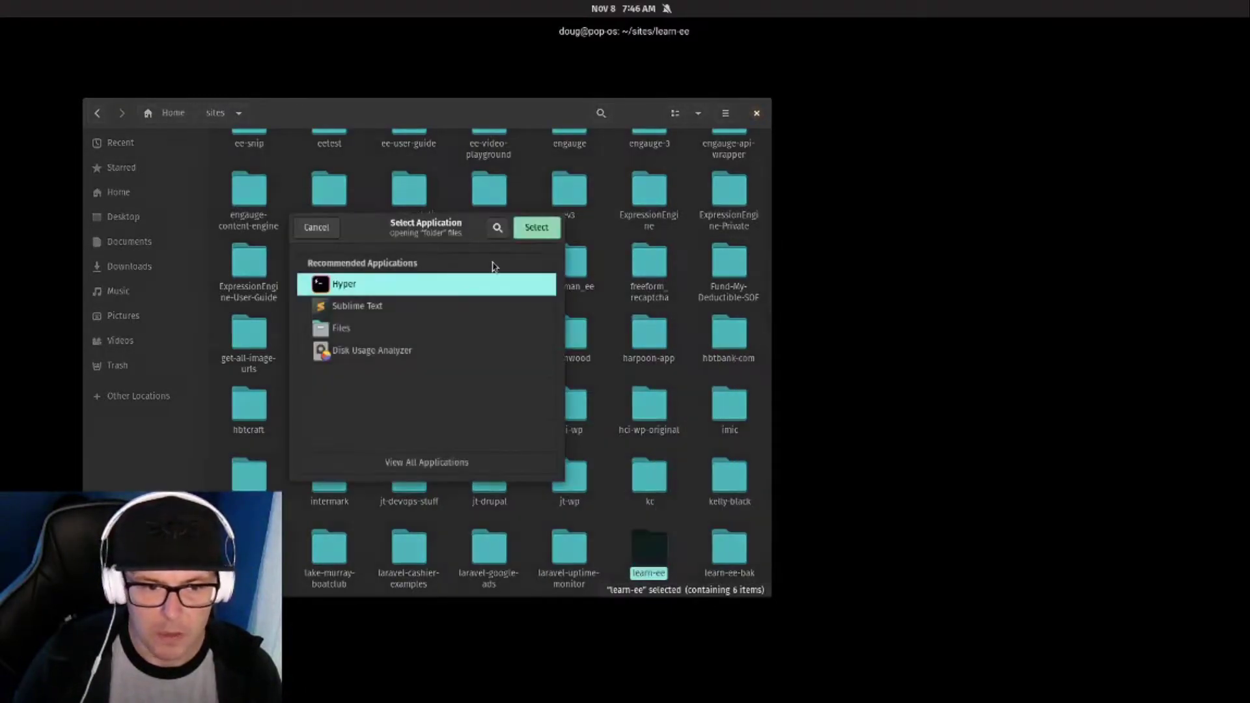
{"action": "left_click", "coordinate": [424, 307]}
{"action": "left_click", "coordinate": [516, 224]}
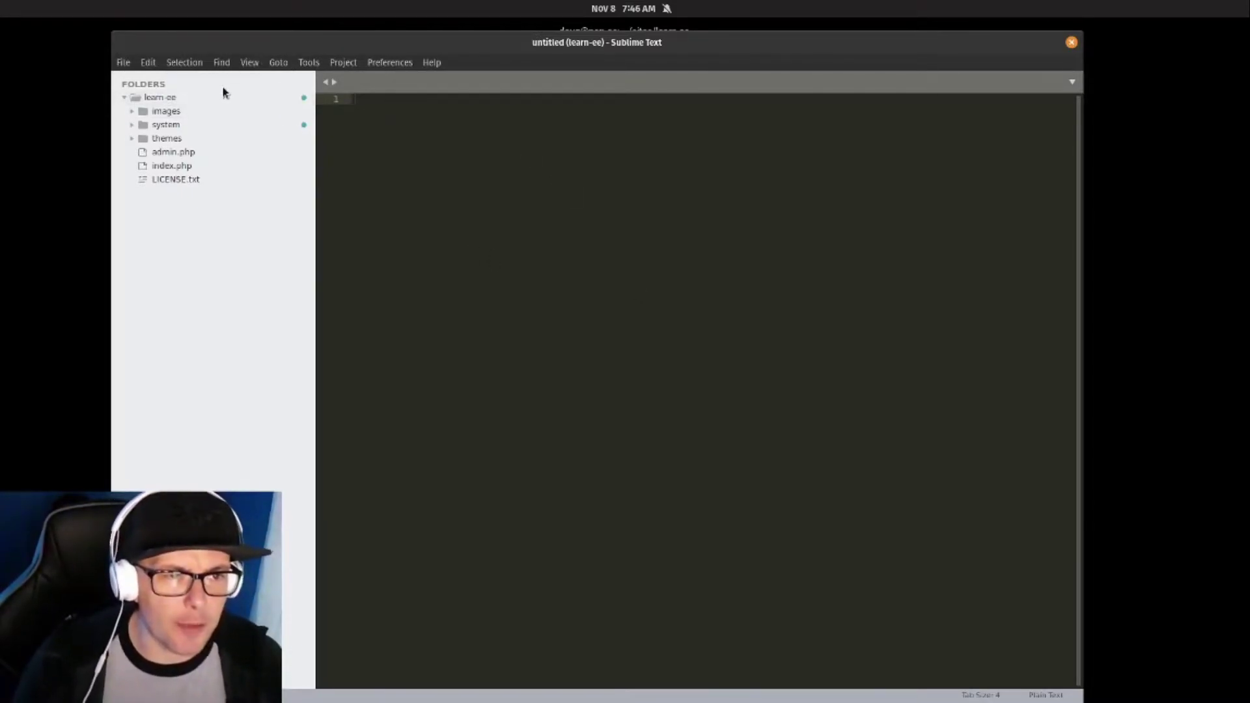
Open index.php and verify $system_path is set to './system'.
{"action": "double_click", "coordinate": [181, 168]}
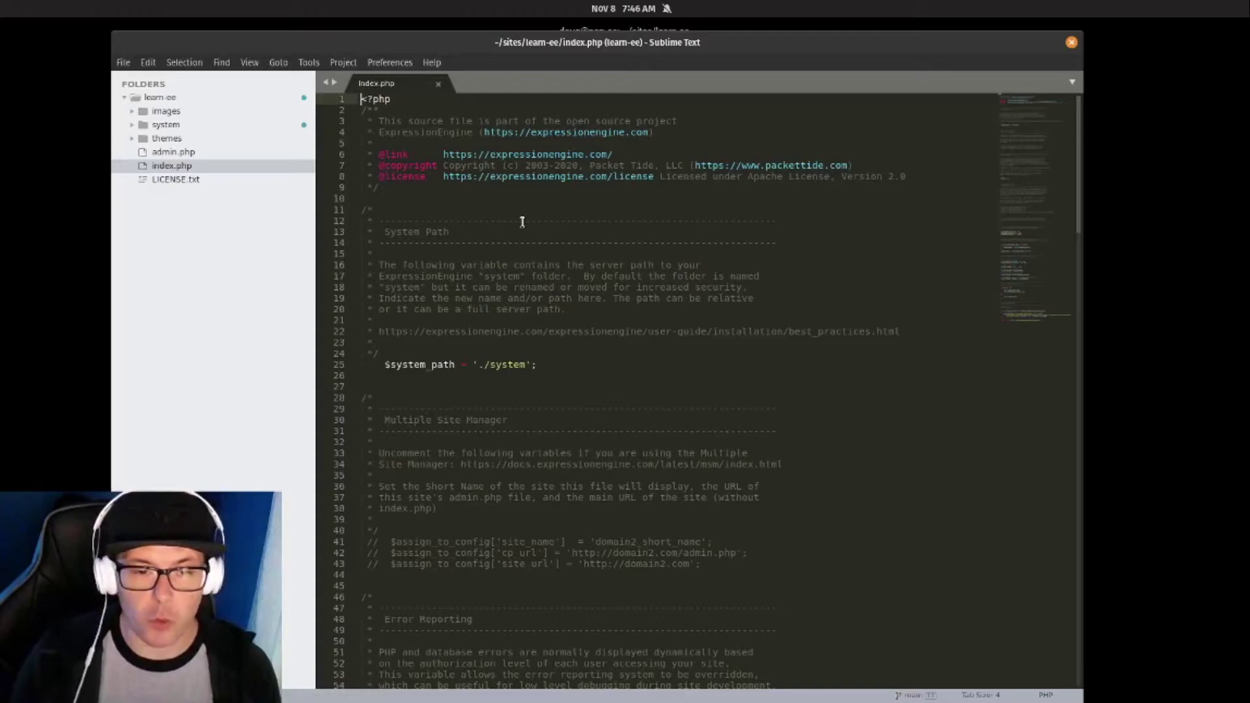
{"action": "scroll", "coordinate": [521, 220], "scroll_direction": "down", "scroll_amount": 2}
{"action": "scroll", "coordinate": [522, 221], "scroll_direction": "down", "scroll_amount": 4}
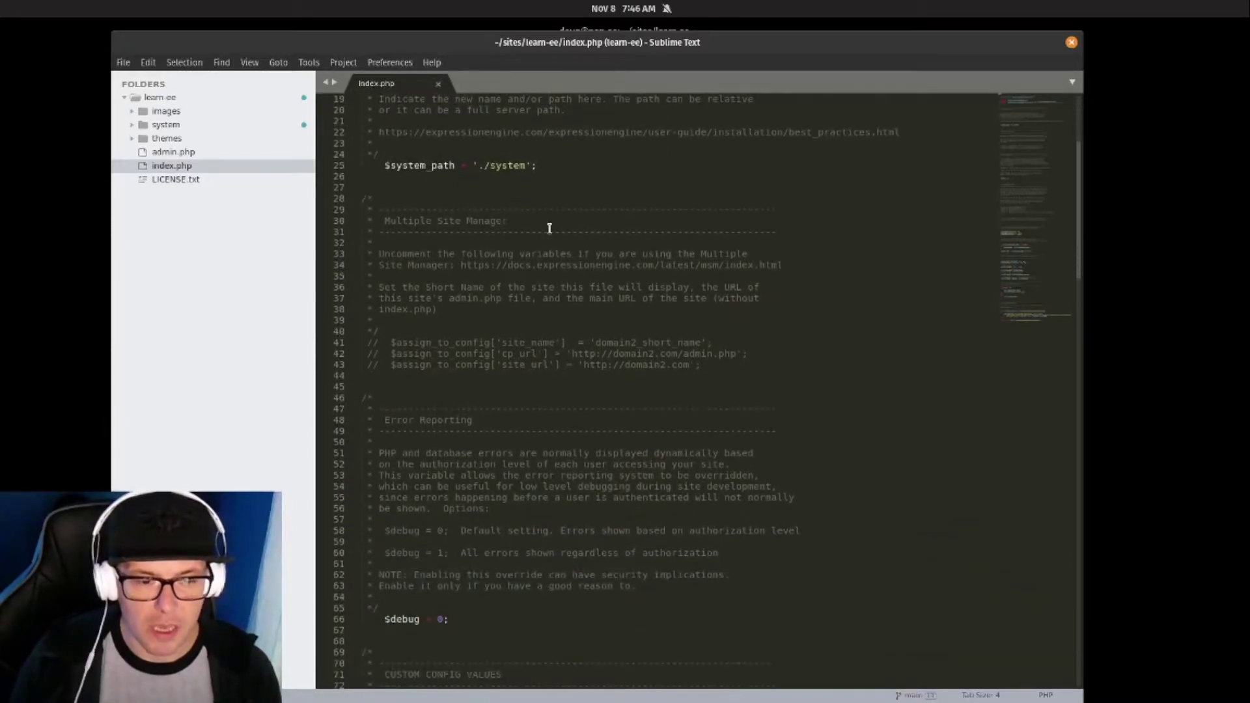
{"action": "left_click", "coordinate": [436, 165]}
{"action": "scroll", "coordinate": [514, 196], "scroll_direction": "down", "scroll_amount": 8}
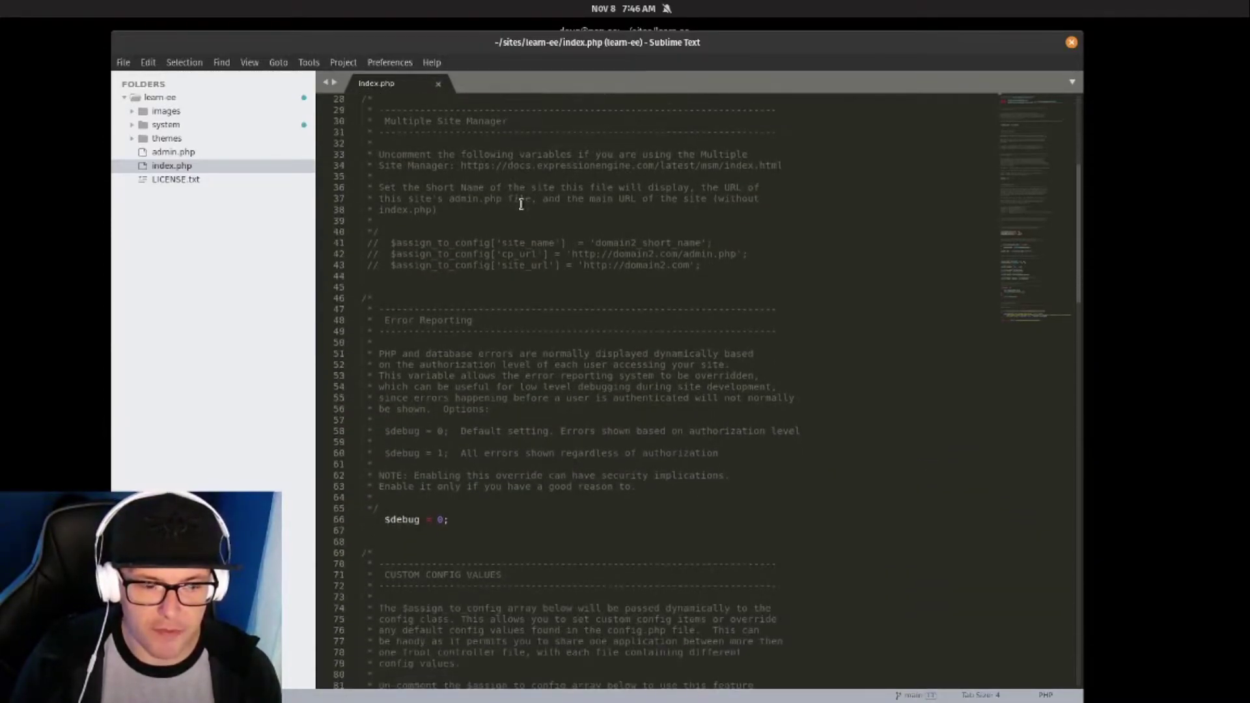
{"action": "scroll", "coordinate": [519, 205], "scroll_direction": "down", "scroll_amount": 10}
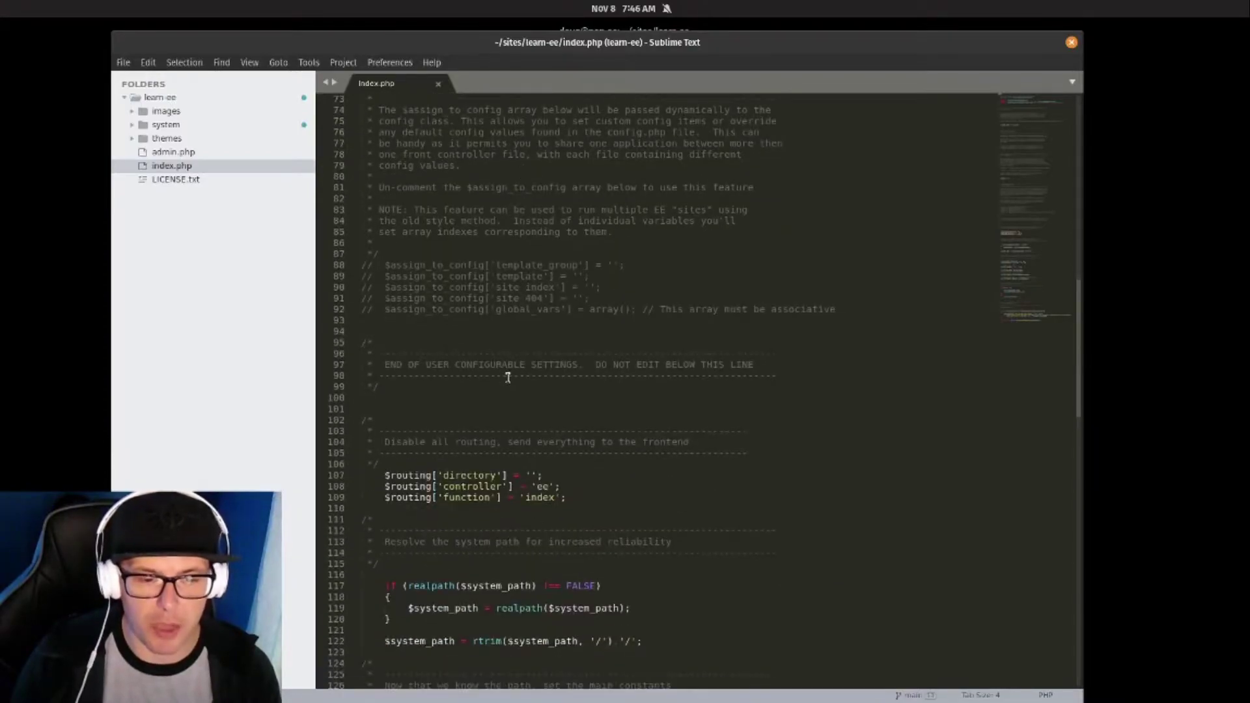
{"action": "scroll", "coordinate": [505, 374], "scroll_direction": "up", "scroll_amount": 9}
{"action": "scroll", "coordinate": [503, 376], "scroll_direction": "up", "scroll_amount": 14}
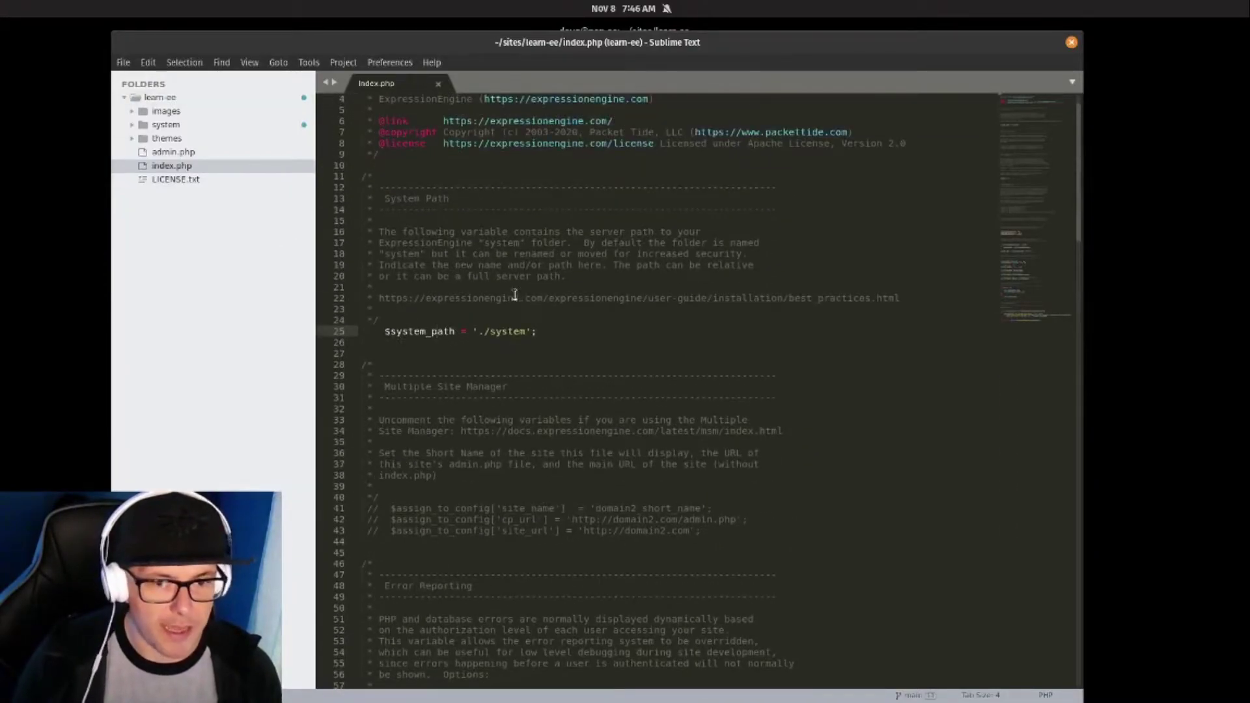
Look through admin.php and browse the system and ee folders.
{"action": "left_click", "coordinate": [179, 155]}
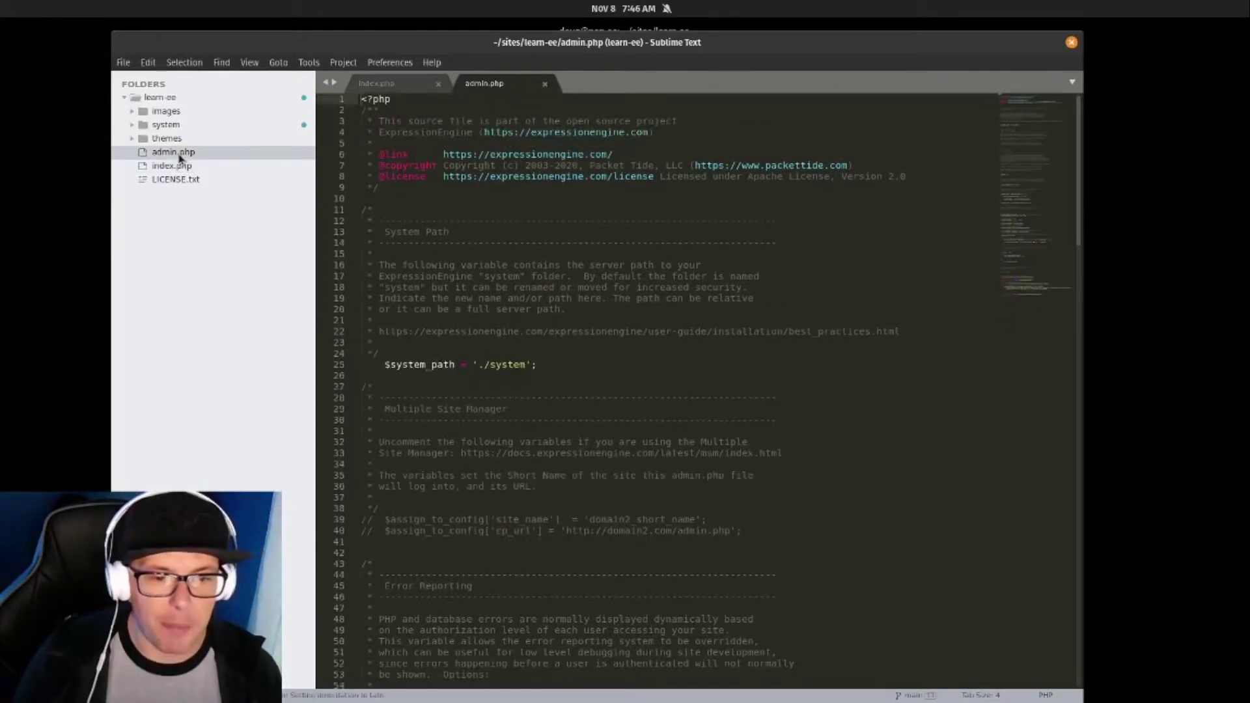
{"action": "scroll", "coordinate": [717, 284], "scroll_direction": "down", "scroll_amount": 9}
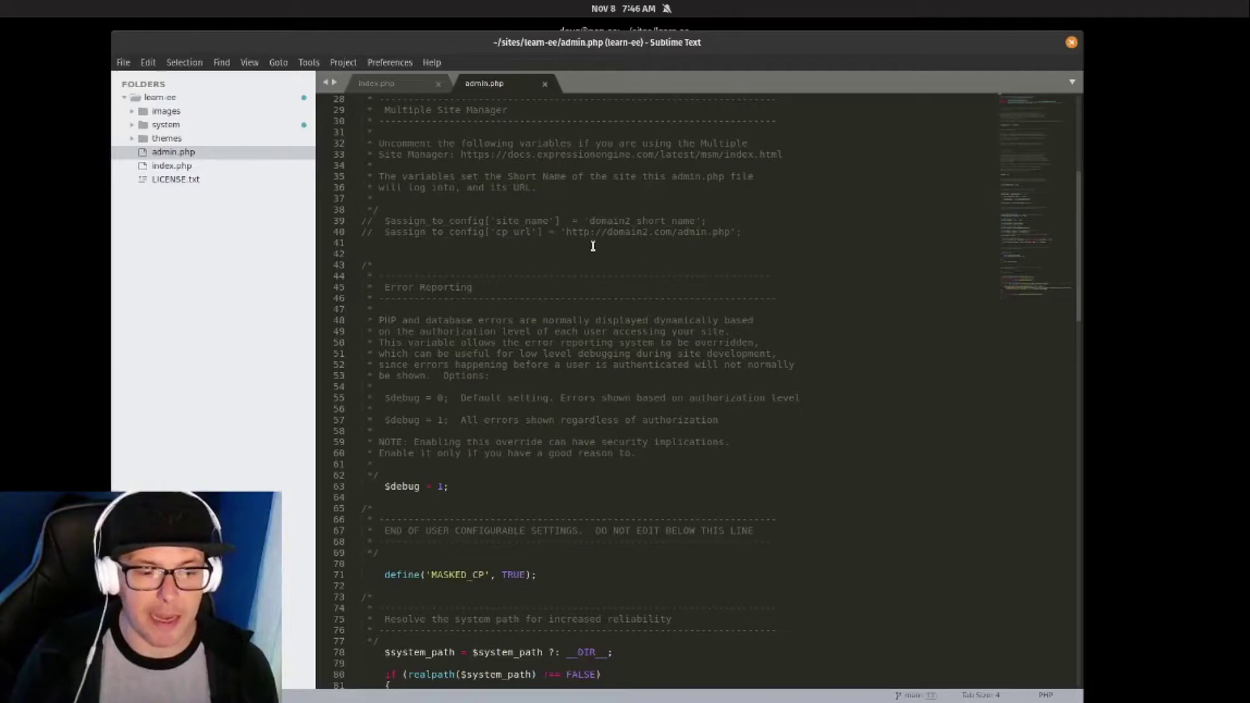
{"action": "scroll", "coordinate": [569, 240], "scroll_direction": "up", "scroll_amount": 2}
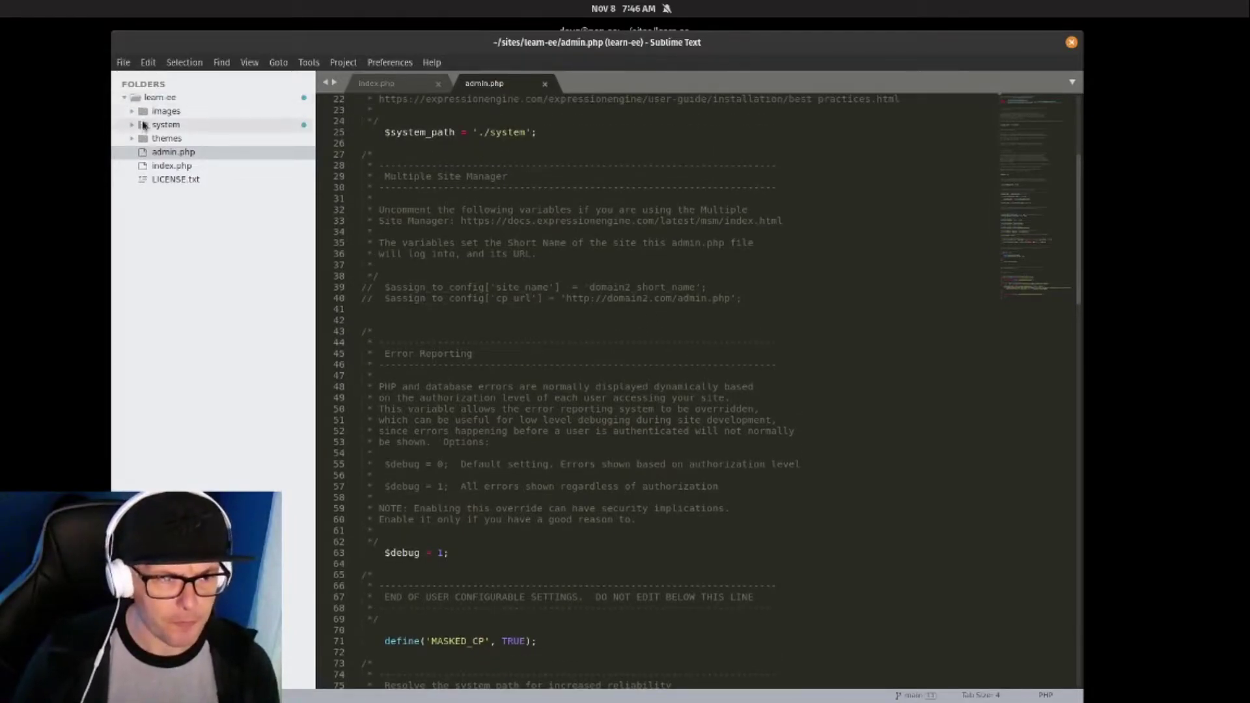
{"action": "left_click", "coordinate": [131, 125]}
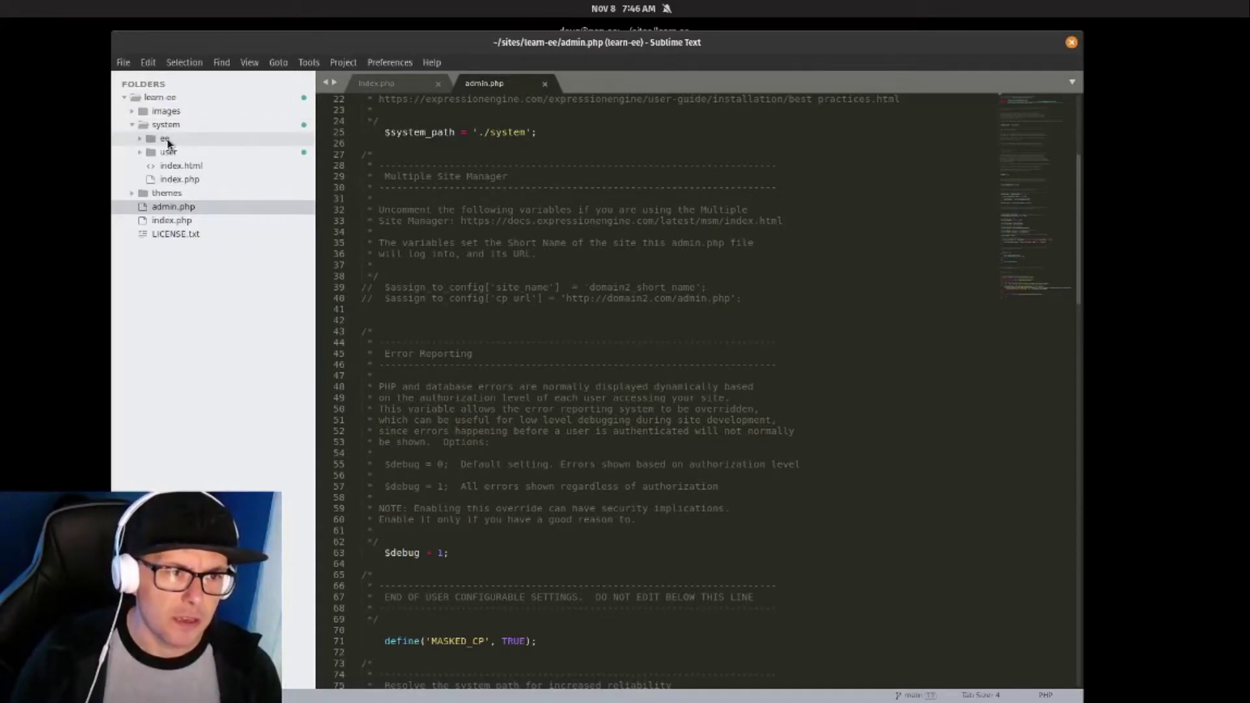
{"action": "left_click", "coordinate": [171, 140]}
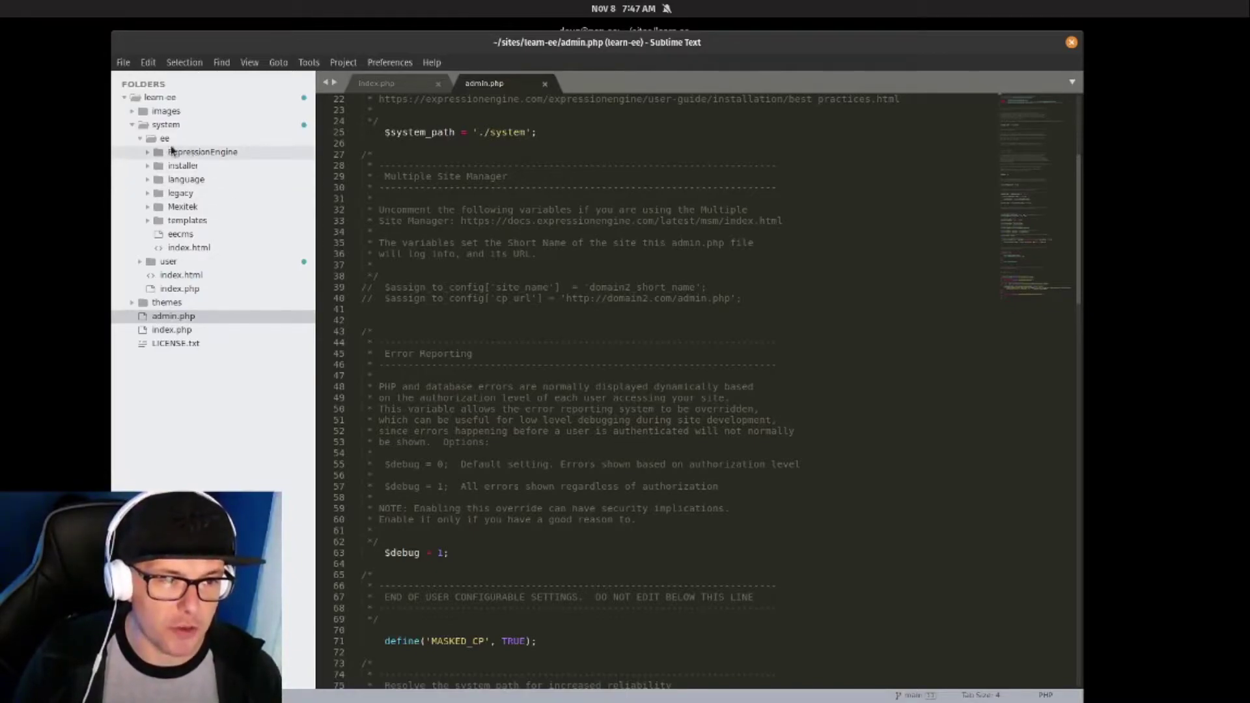
{"action": "left_click", "coordinate": [141, 138]}
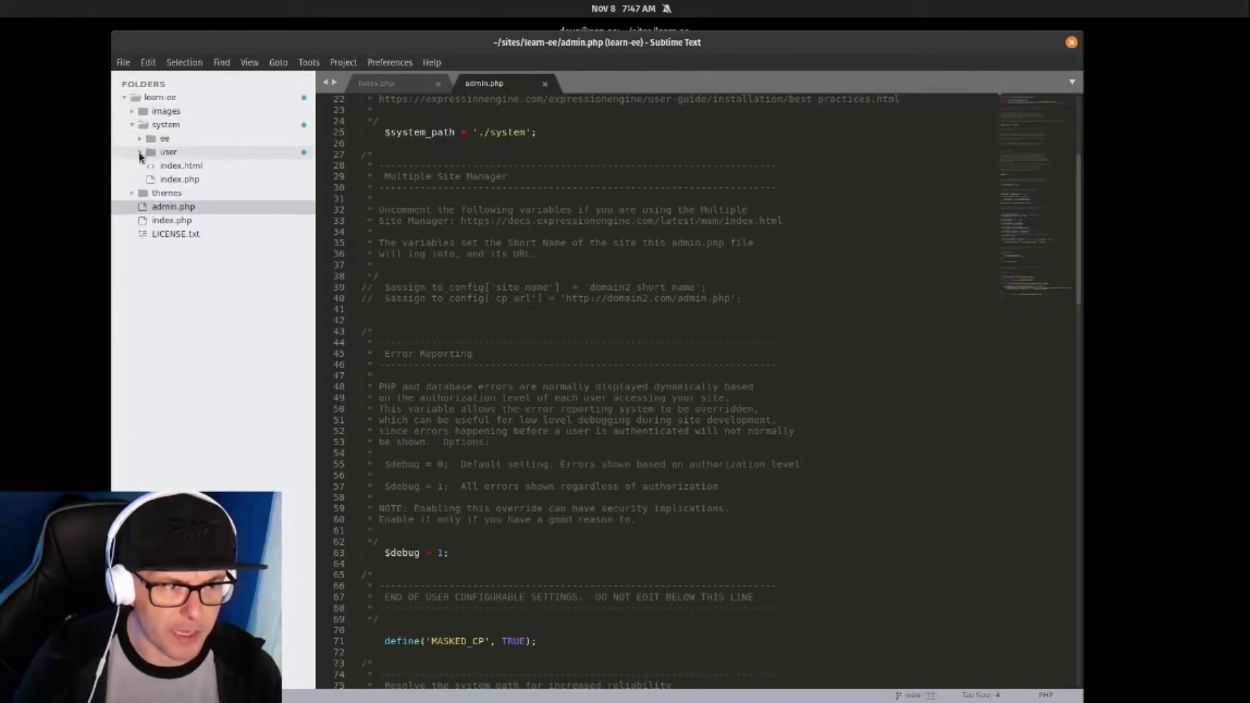
Close open files, confirm user/config/config.php is empty, and browse language and templates folders.
{"action": "left_click", "coordinate": [139, 153]}
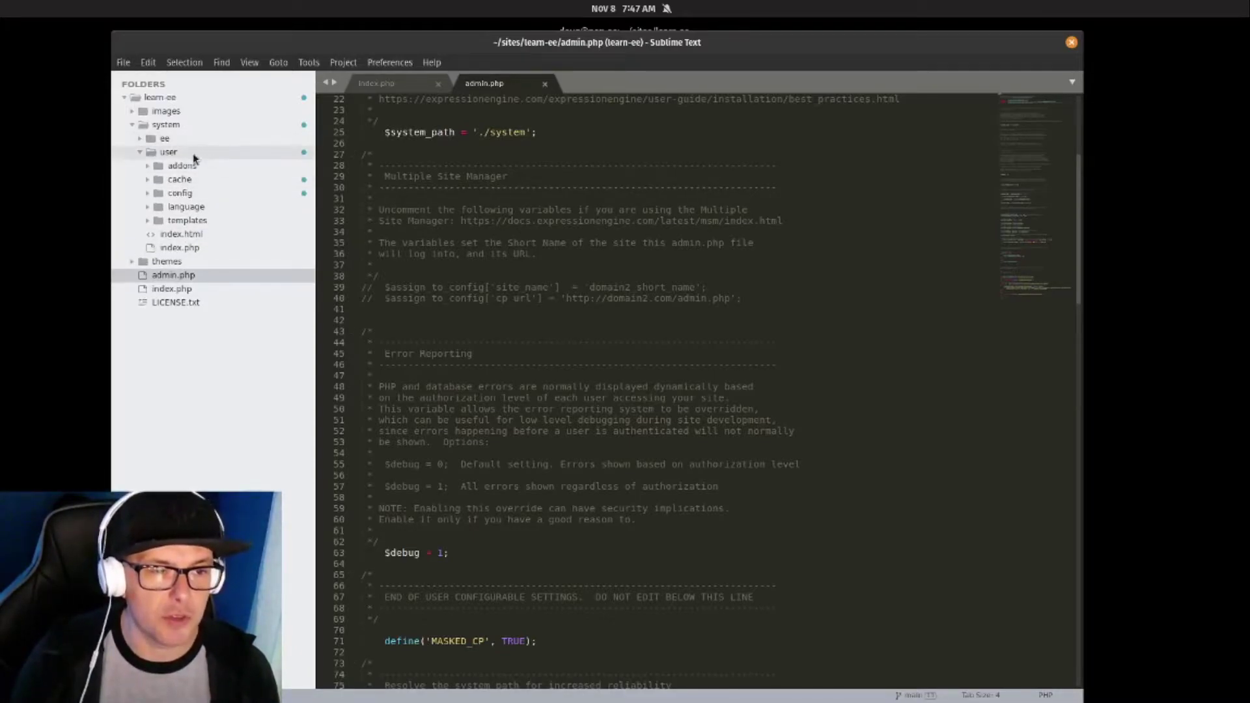
{"action": "left_click", "coordinate": [154, 167]}
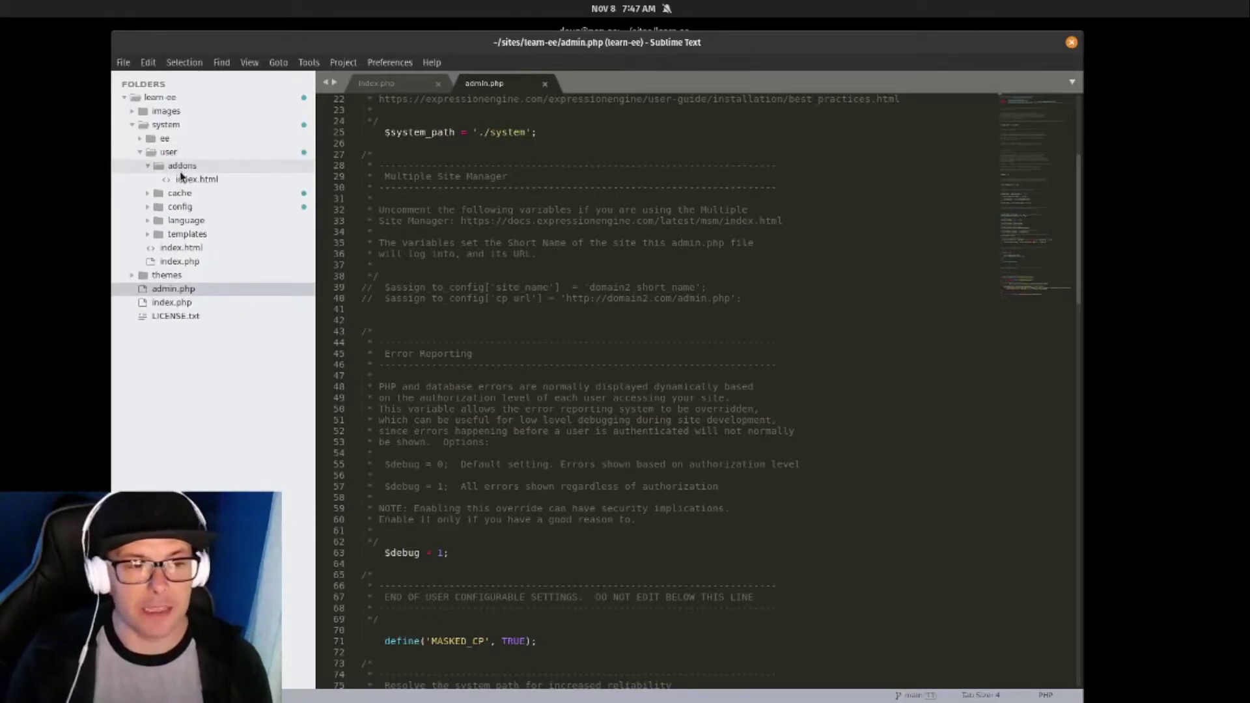
{"action": "left_click", "coordinate": [147, 208]}
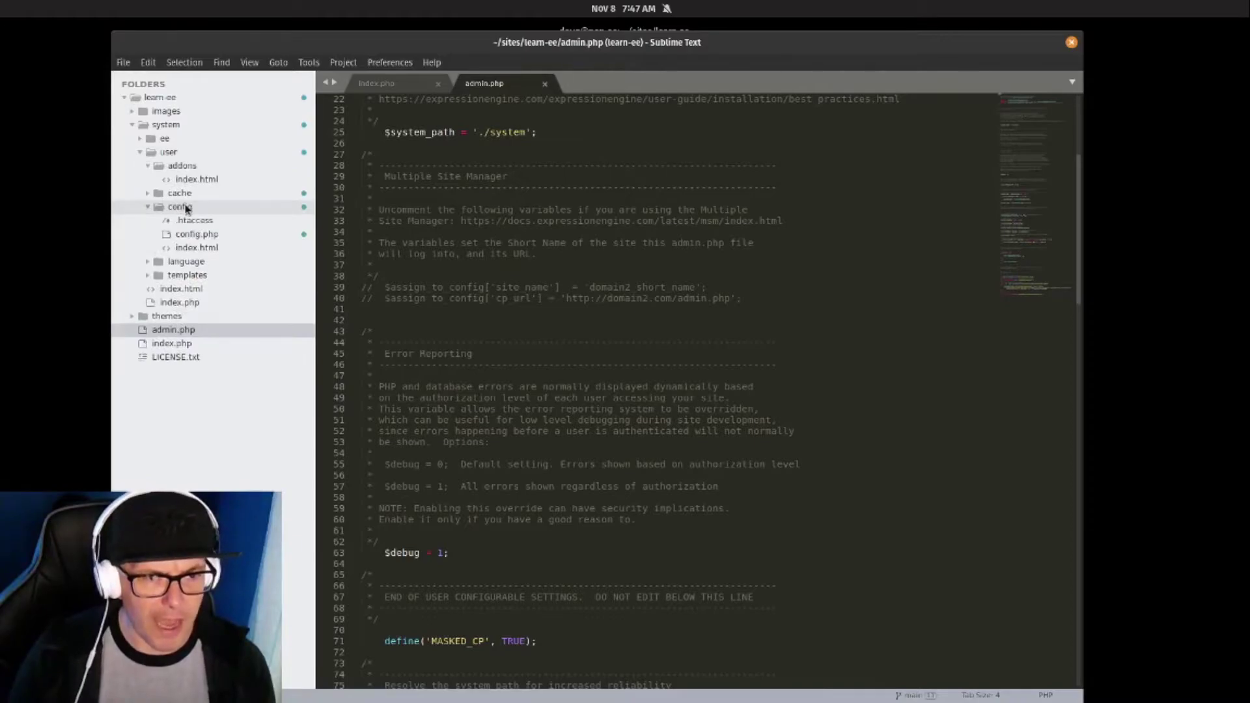
{"action": "key", "text": "ctrl+w"}
{"action": "key", "text": "ctrl+w"}
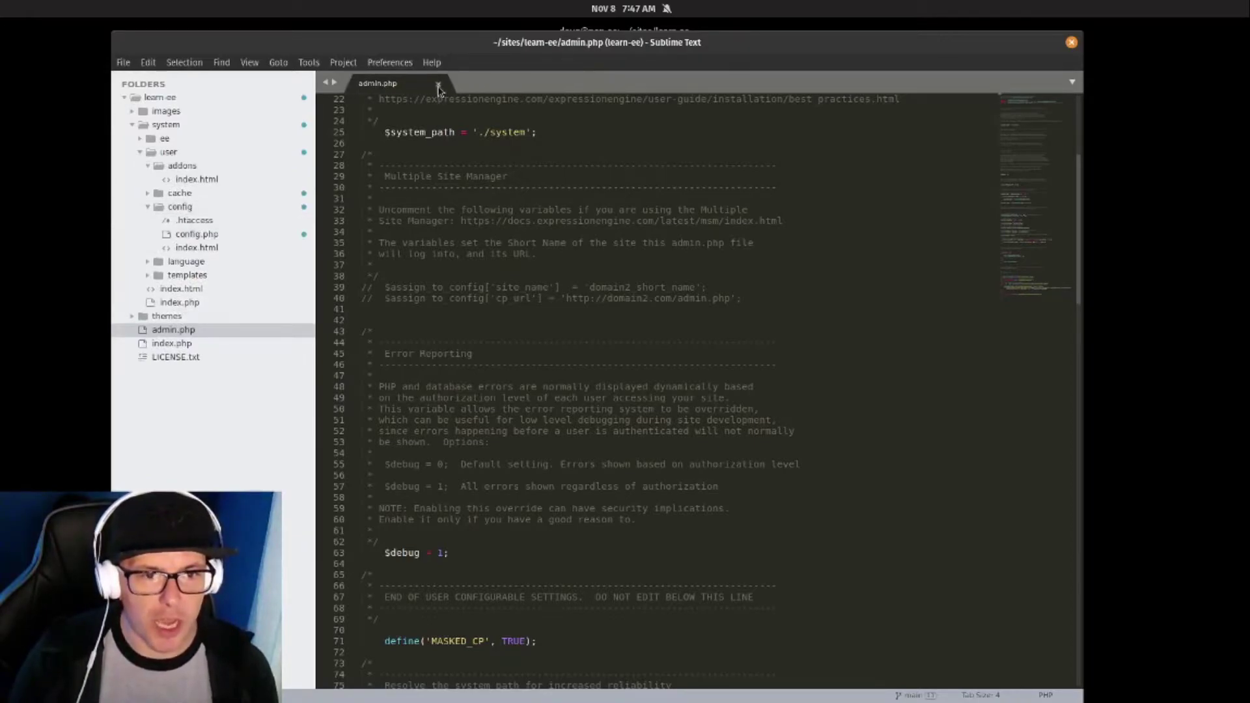
{"action": "left_click", "coordinate": [184, 235]}
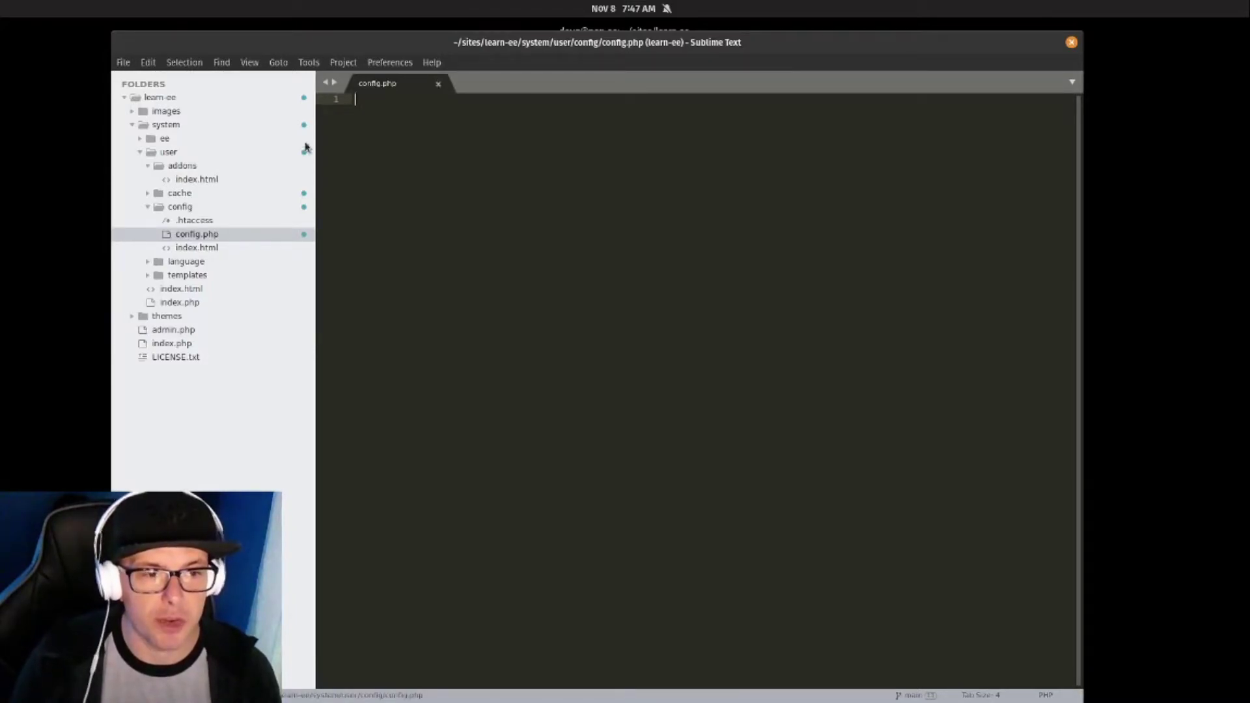
{"action": "left_click", "coordinate": [438, 83]}
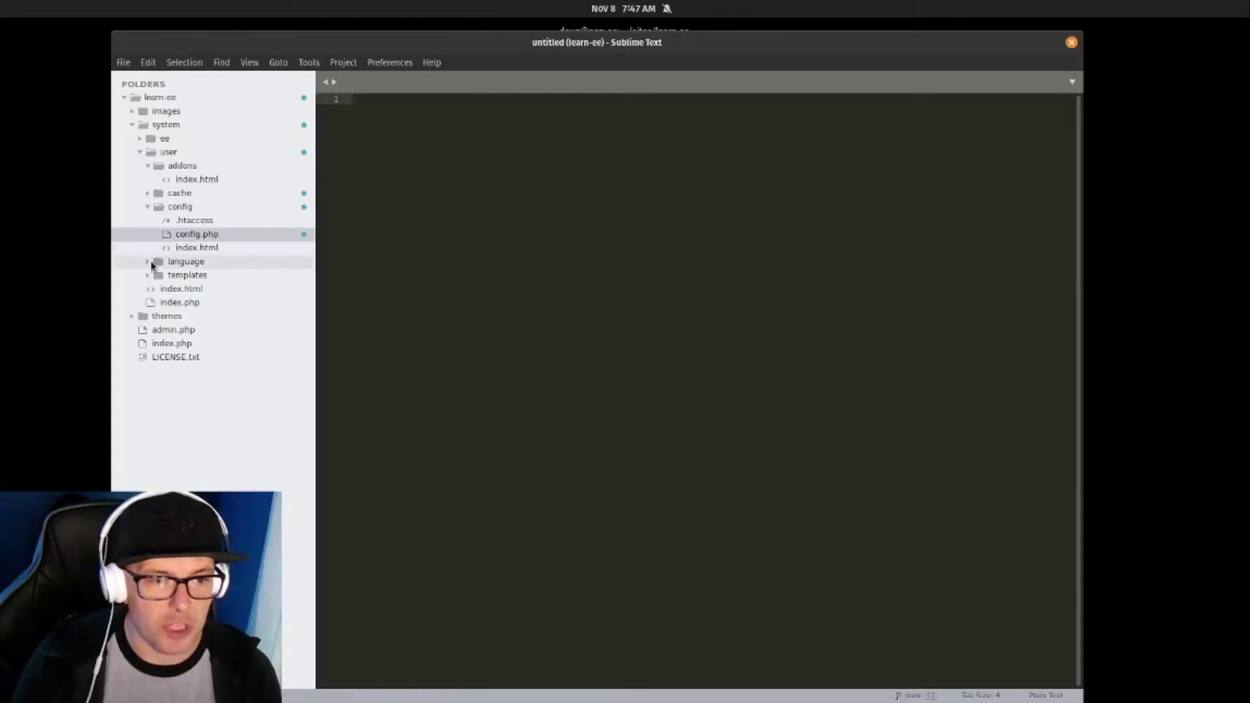
{"action": "left_click", "coordinate": [147, 263]}
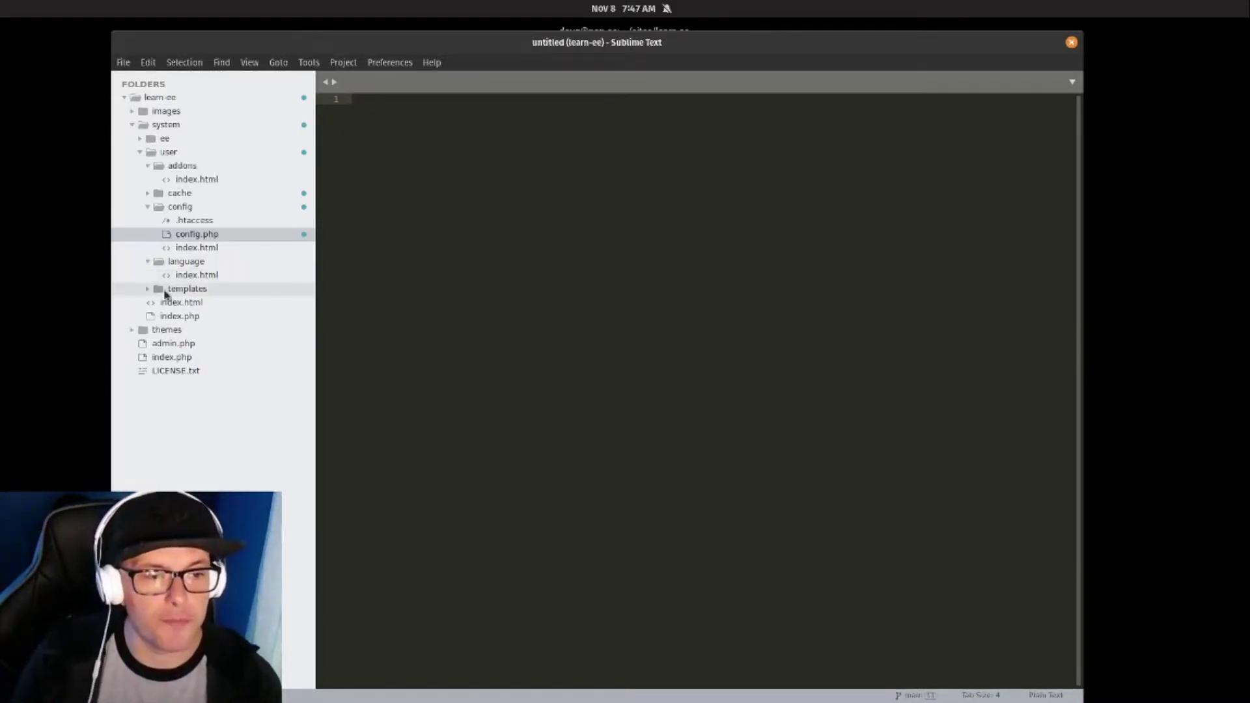
{"action": "left_click", "coordinate": [157, 290]}
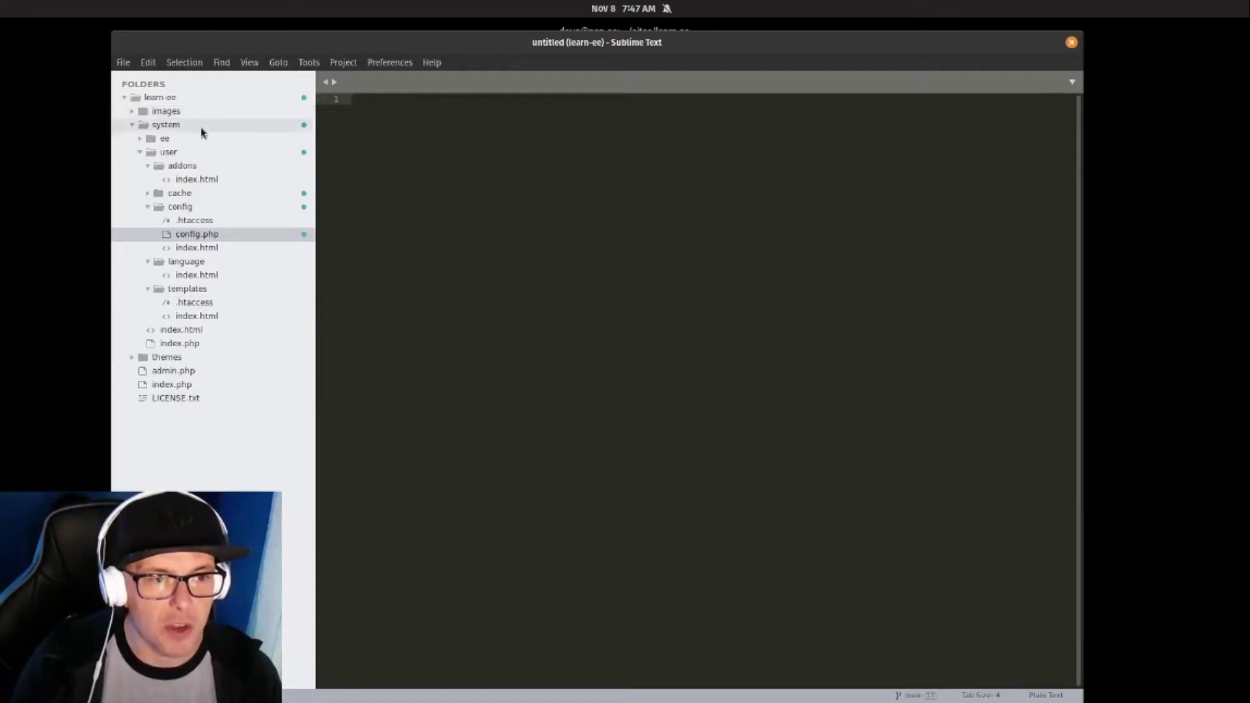
{"action": "key", "text": "super"}
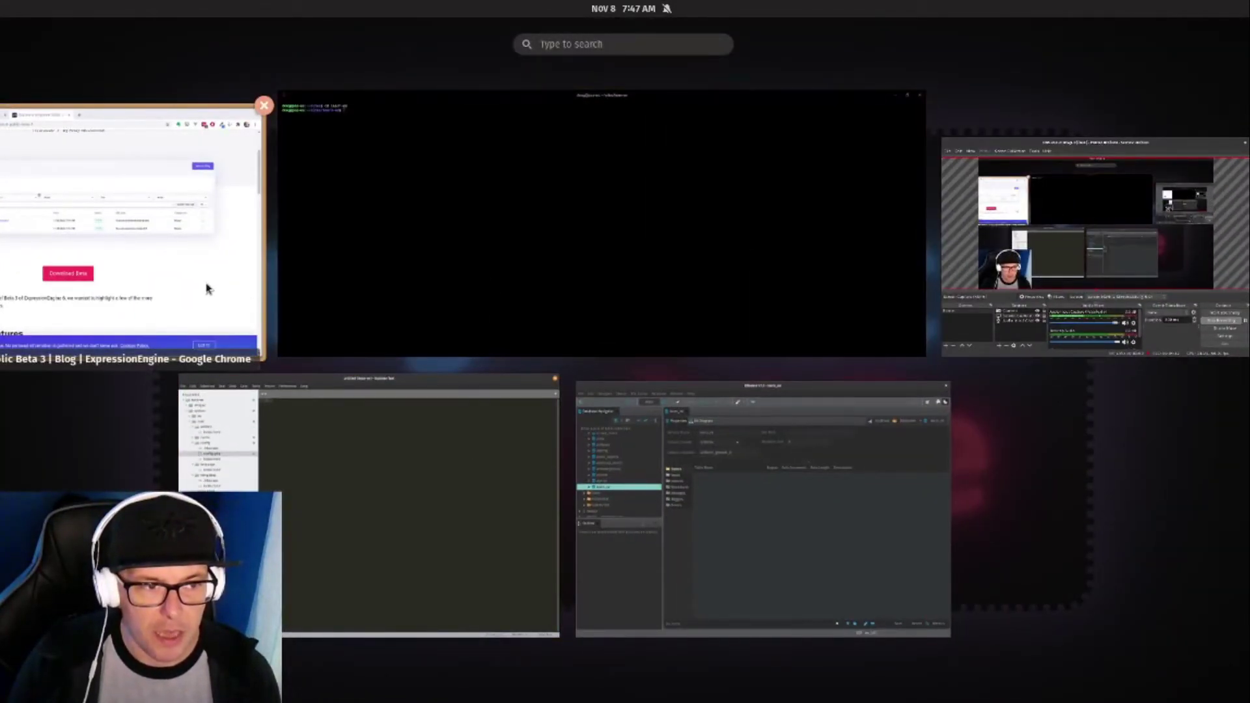
Load learn-ee.test/admin.php in a new Chrome tab to reach the 6.0.0-b.3 installer.
{"action": "left_click", "coordinate": [209, 288]}
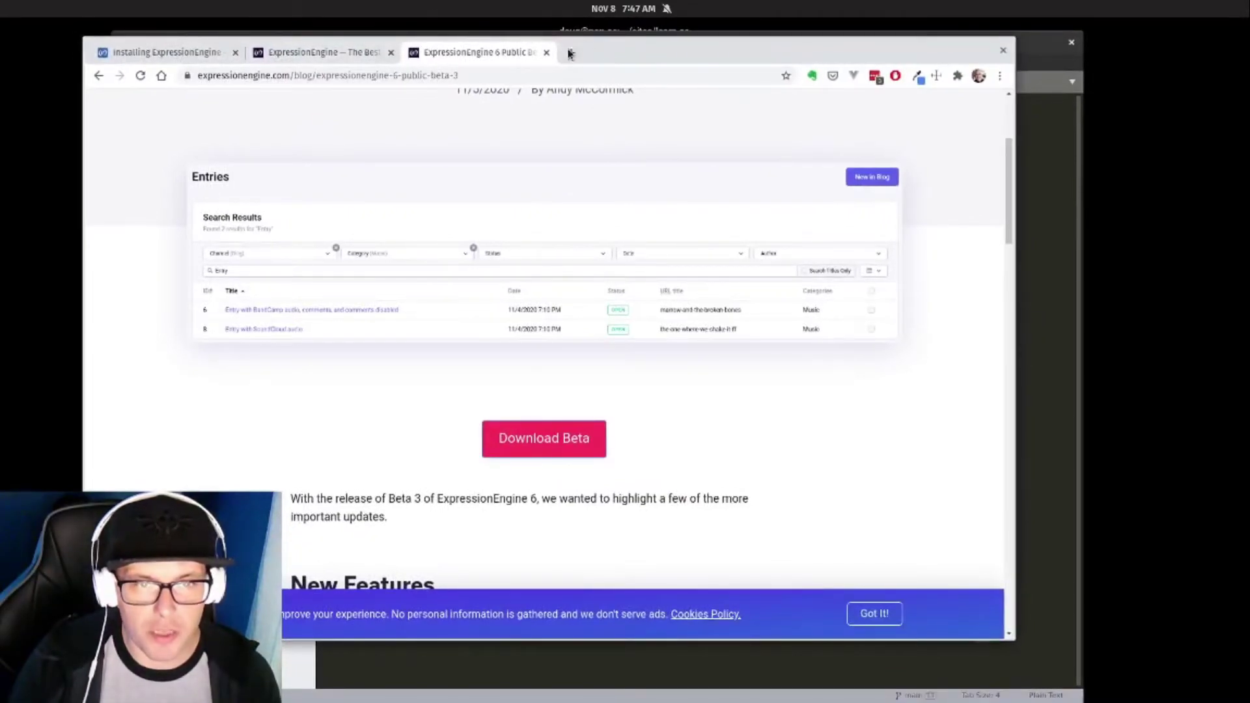
{"action": "left_click", "coordinate": [571, 52]}
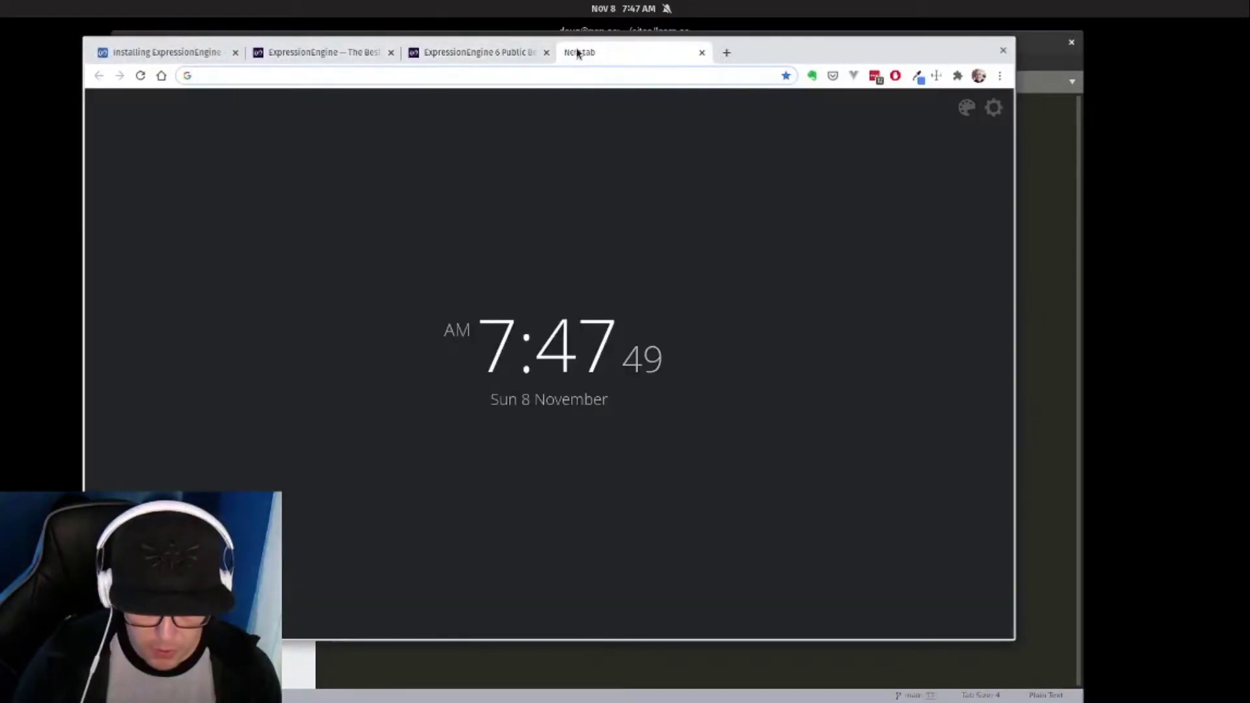
{"action": "type", "text": "learn-ee"}
{"action": "key", "text": "Return"}
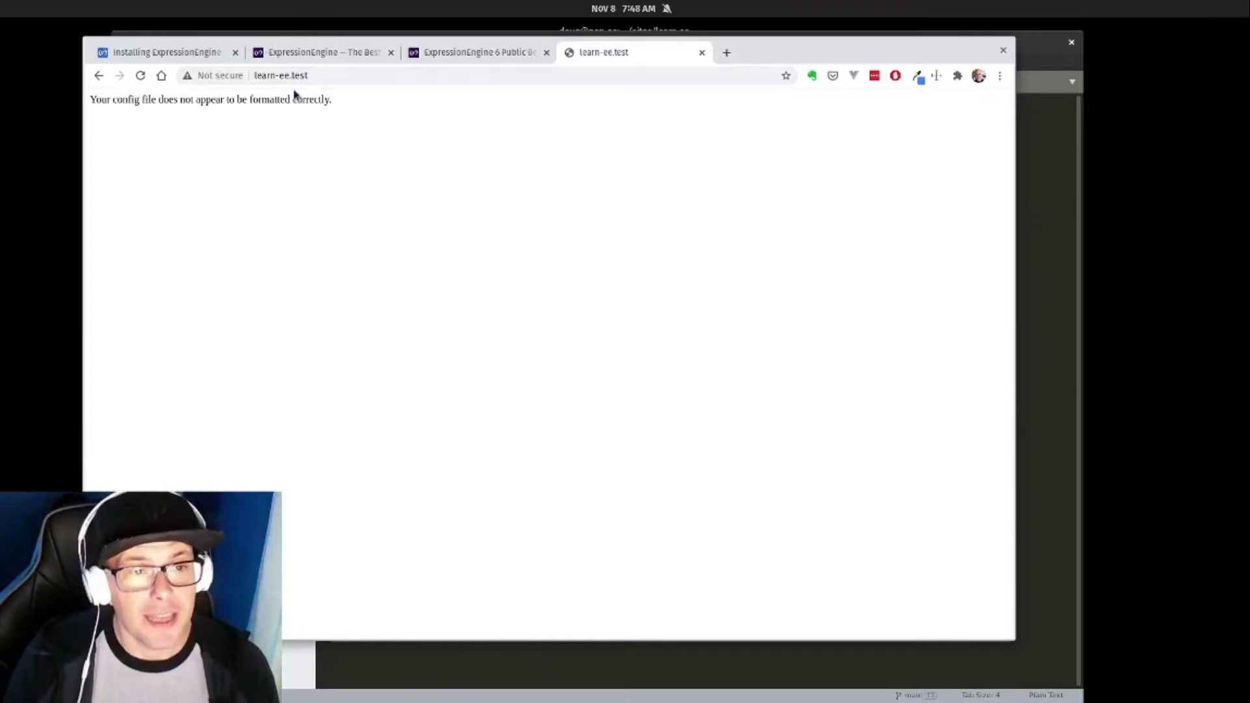
{"action": "left_click", "coordinate": [337, 76]}
{"action": "key", "text": "End"}
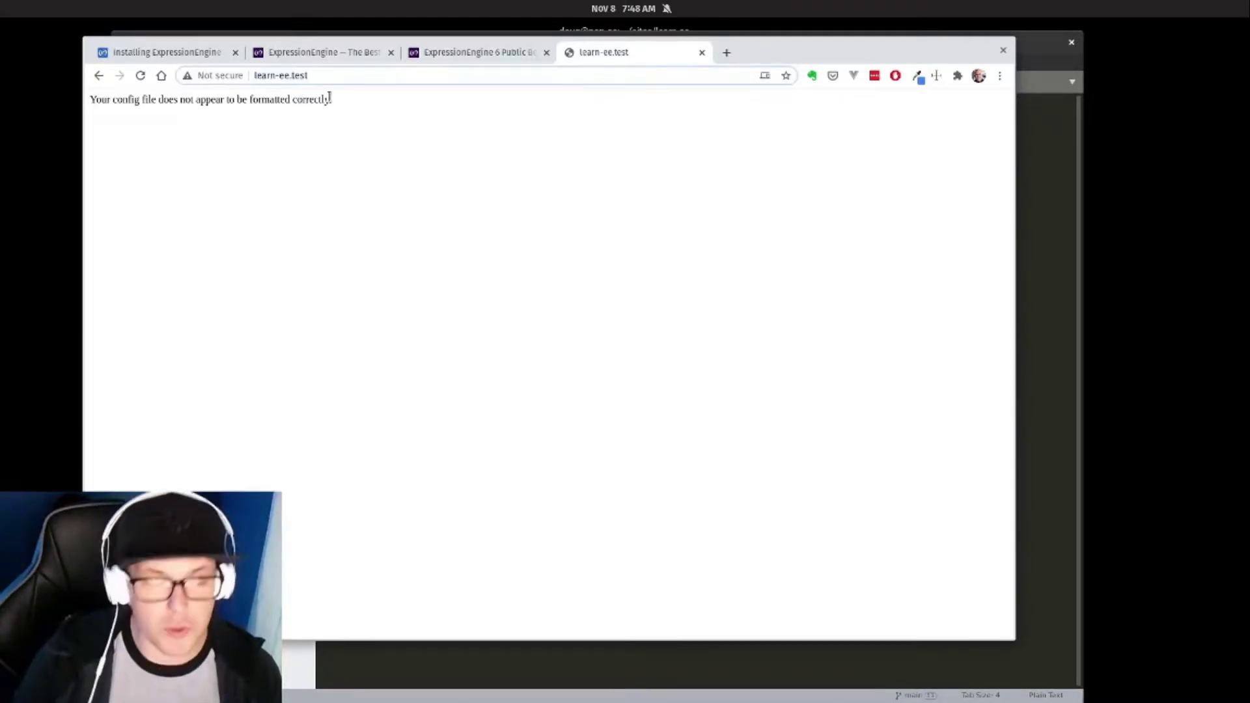
{"action": "type", "text": "/"}
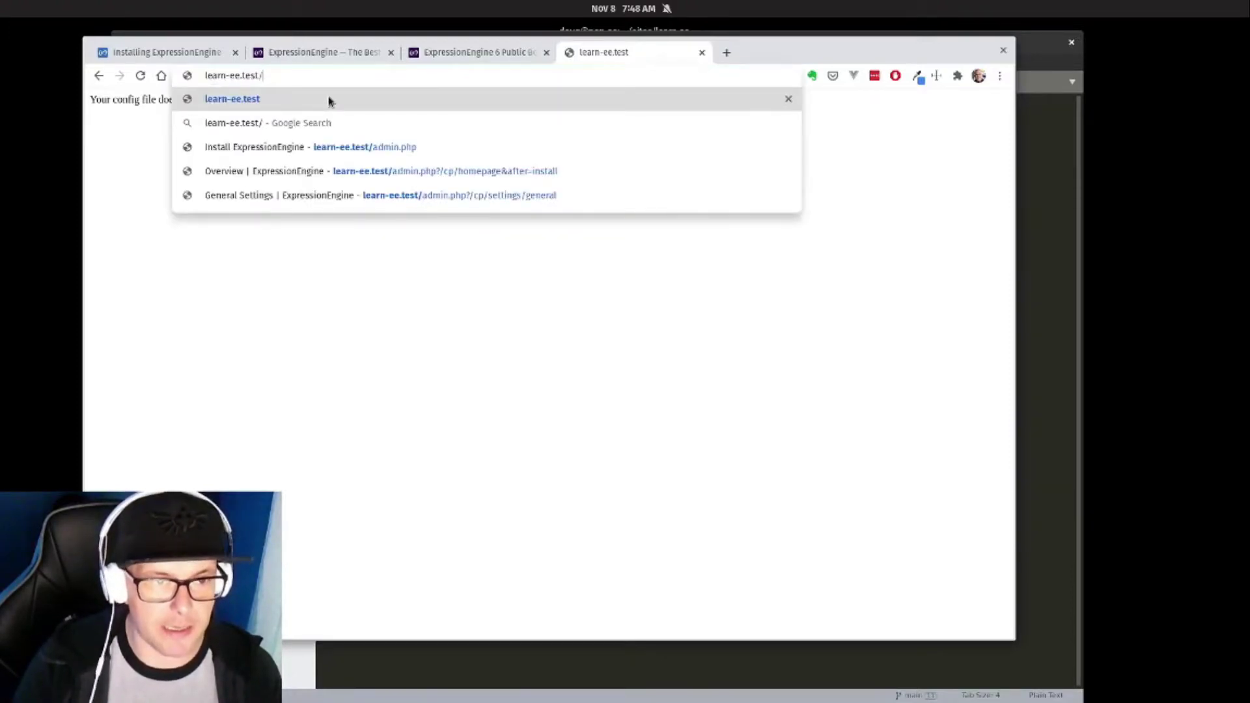
{"action": "type", "text": "admin.php"}
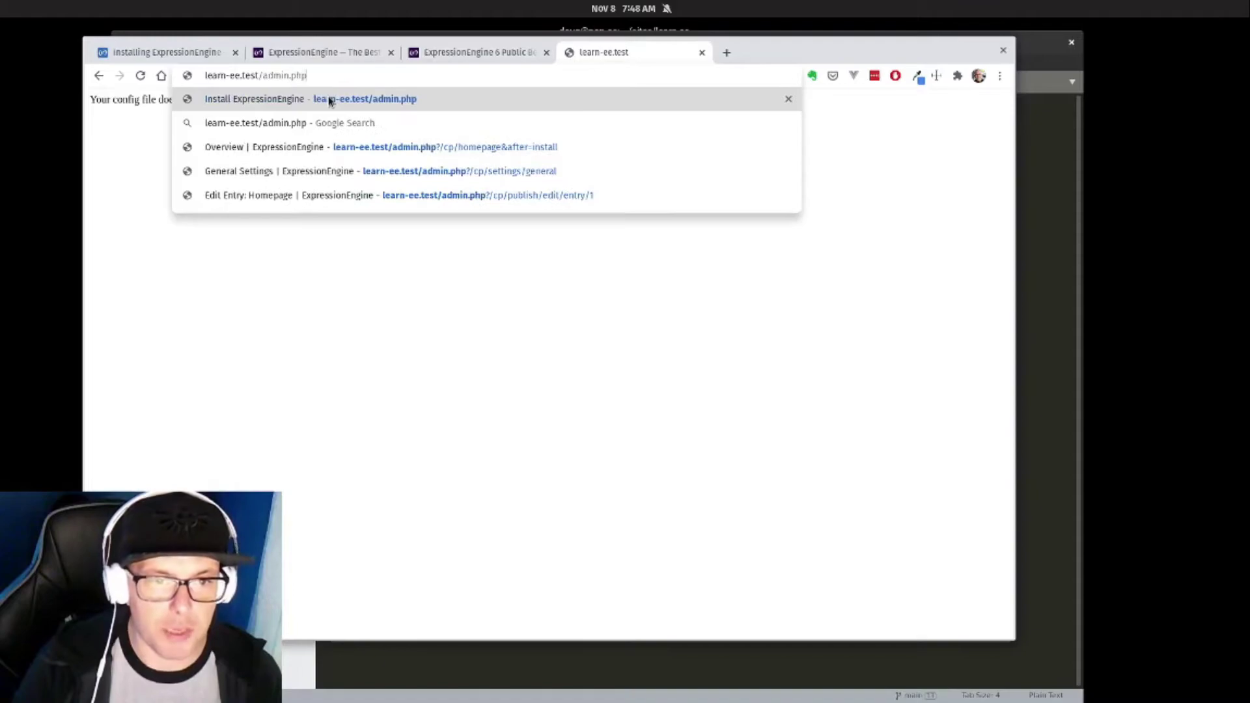
{"action": "key", "text": "Return"}
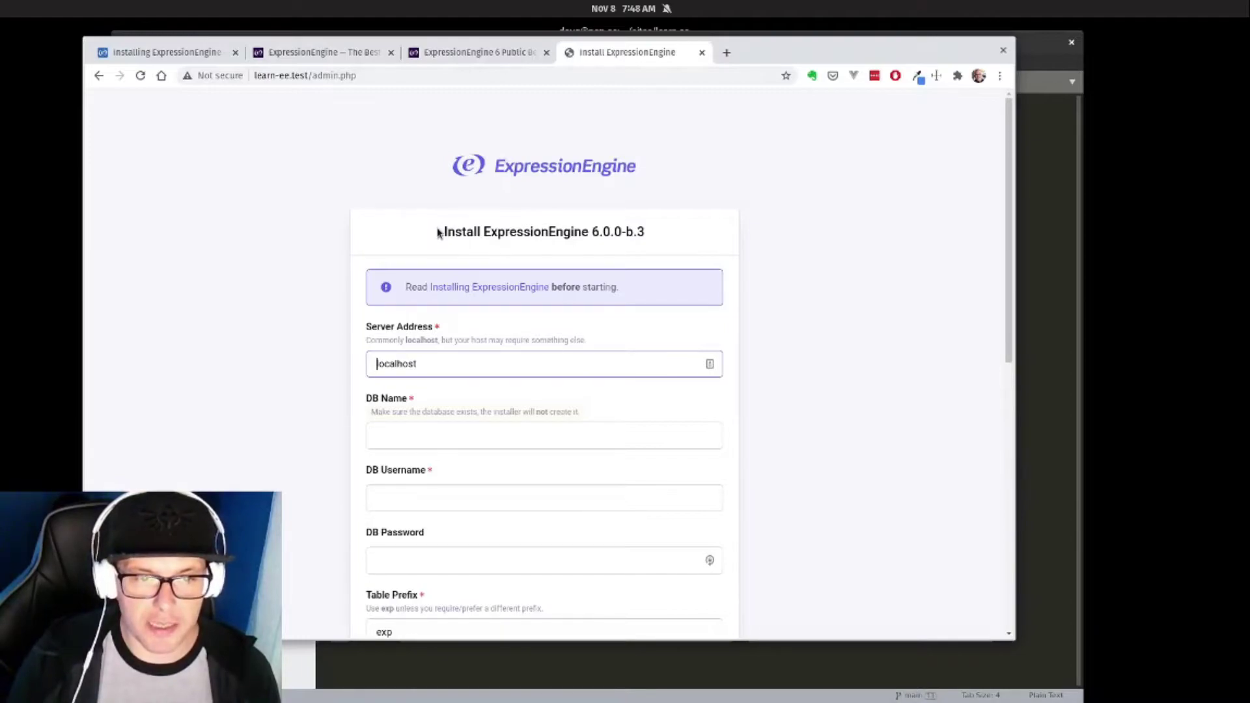
Enter DB Name learn_ee and DB Username root, leaving the password empty.
{"action": "scroll", "coordinate": [439, 232], "scroll_direction": "down", "scroll_amount": 3}
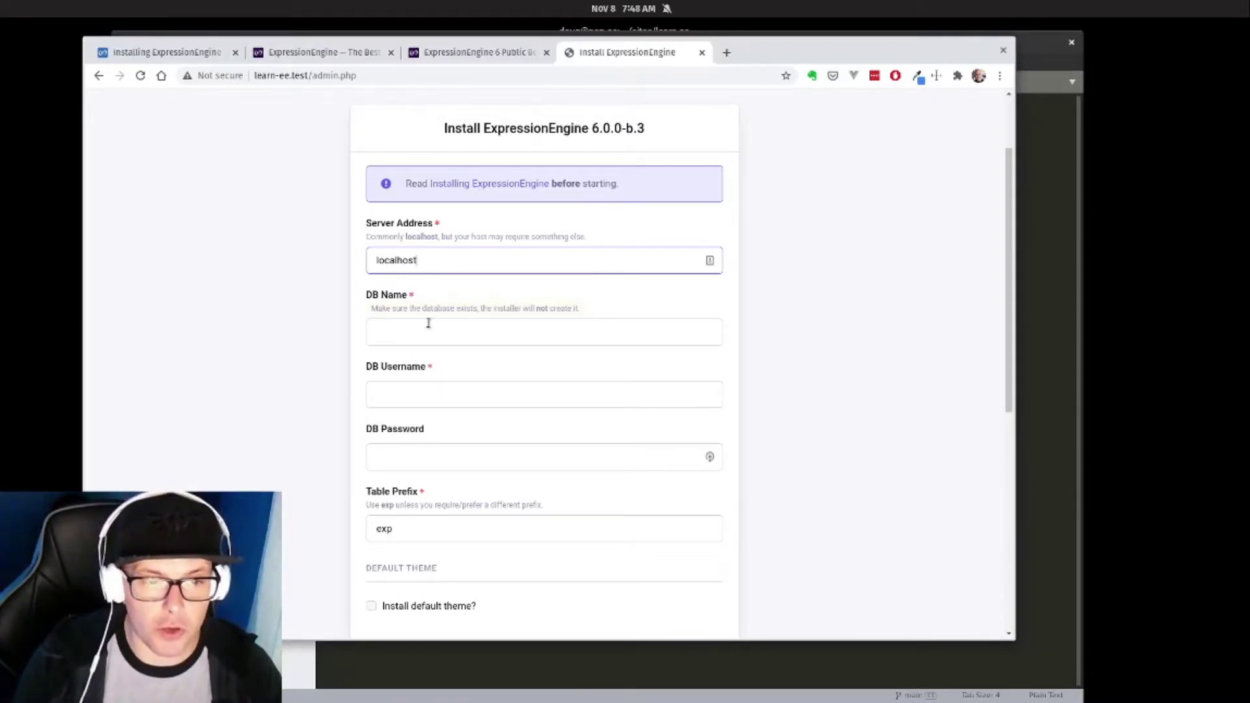
{"action": "scroll", "coordinate": [438, 327], "scroll_direction": "down", "scroll_amount": 3}
{"action": "left_click", "coordinate": [432, 229]}
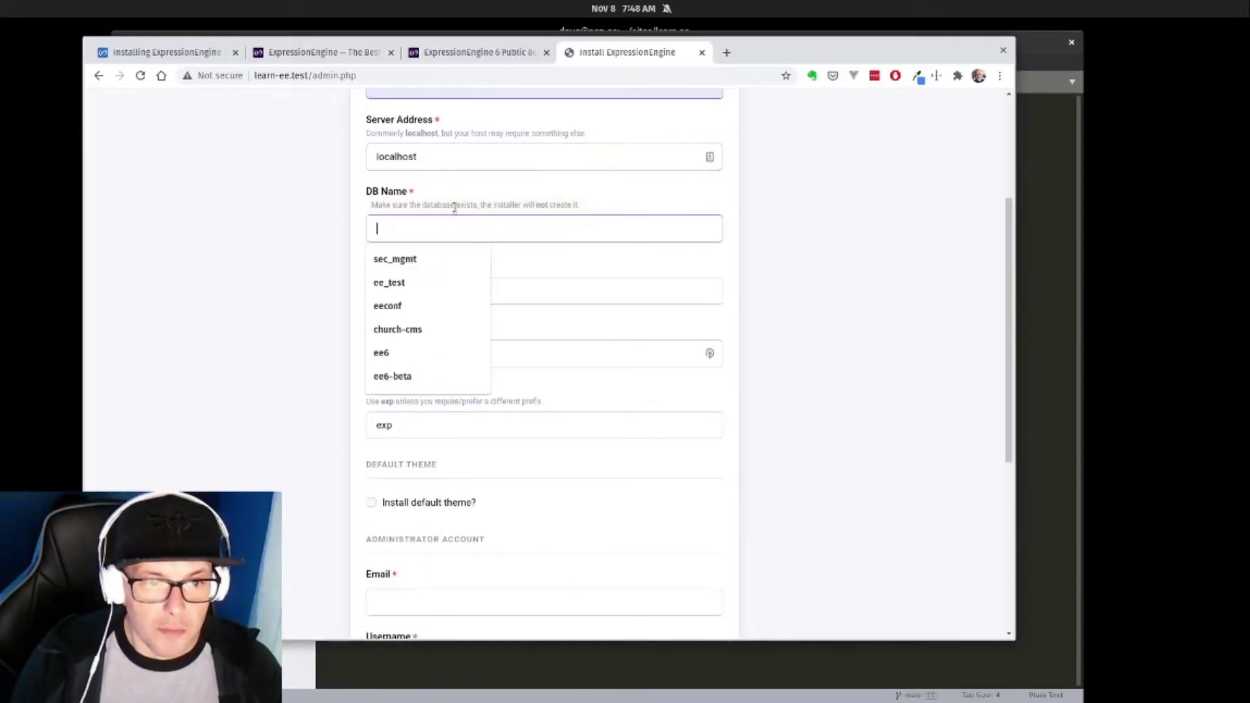
{"action": "type", "text": "learn_e"}
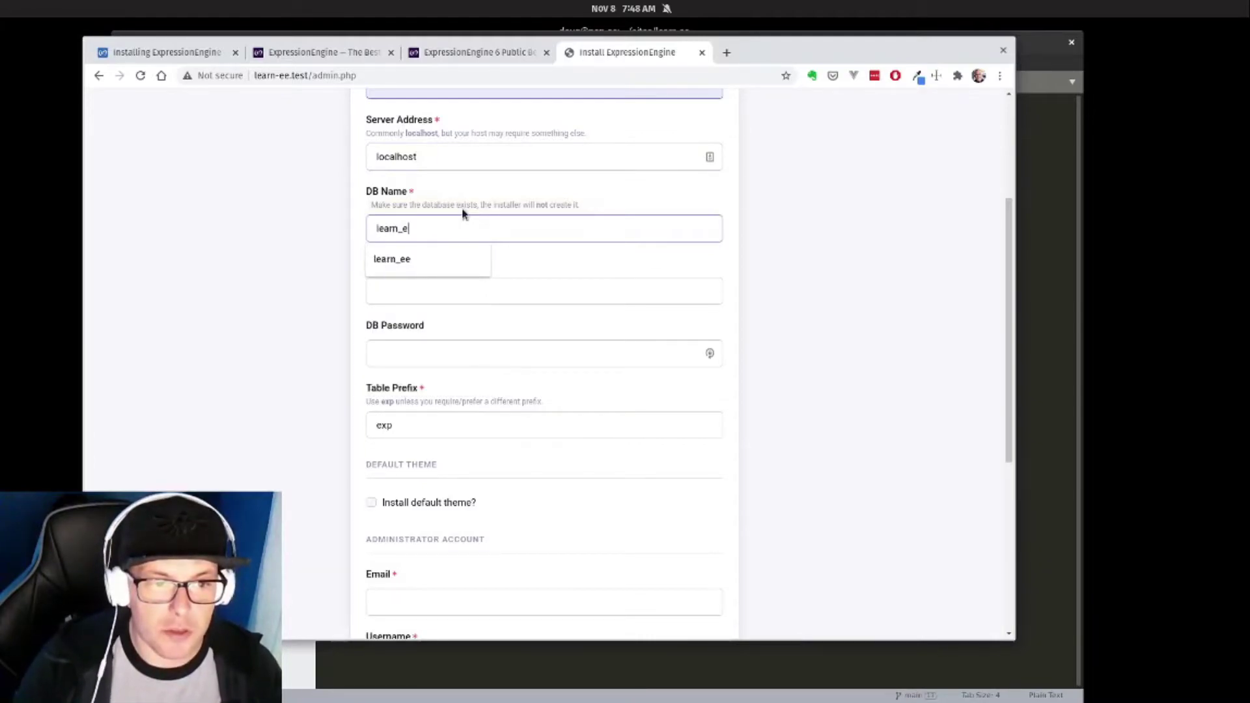
{"action": "type", "text": "e"}
{"action": "key", "text": "Tab"}
{"action": "scroll", "coordinate": [502, 222], "scroll_direction": "down", "scroll_amount": 1}
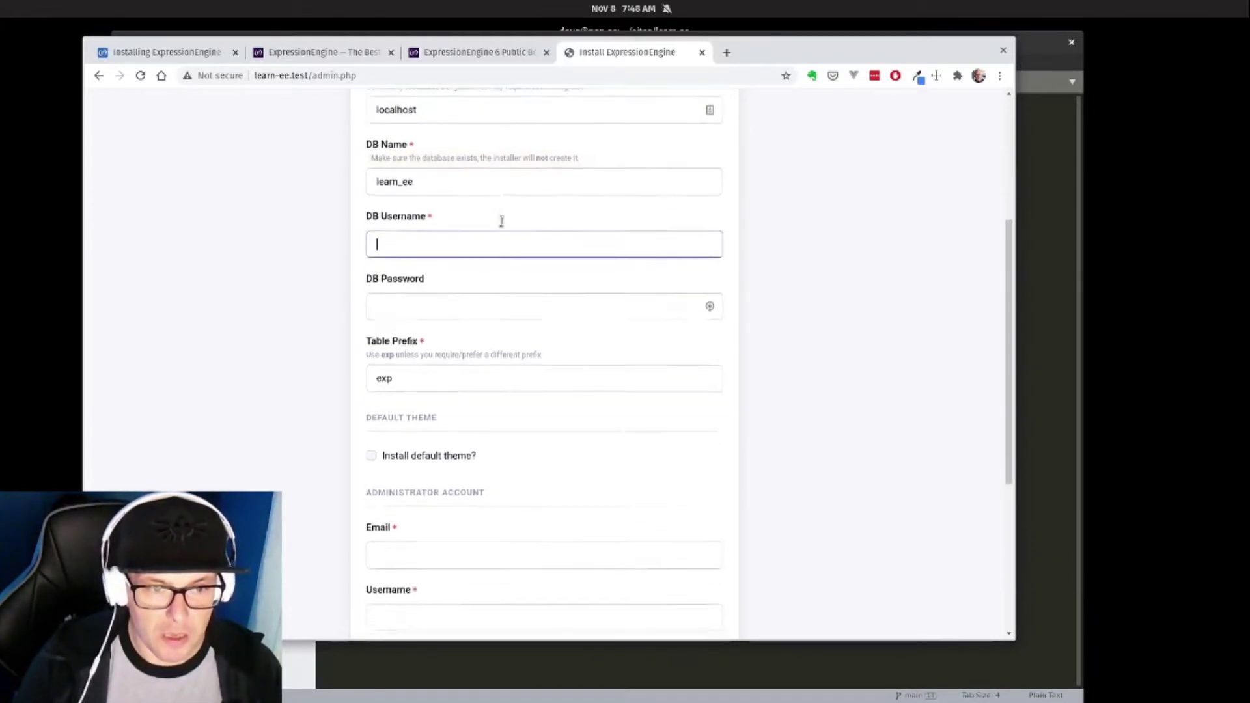
{"action": "type", "text": "root"}
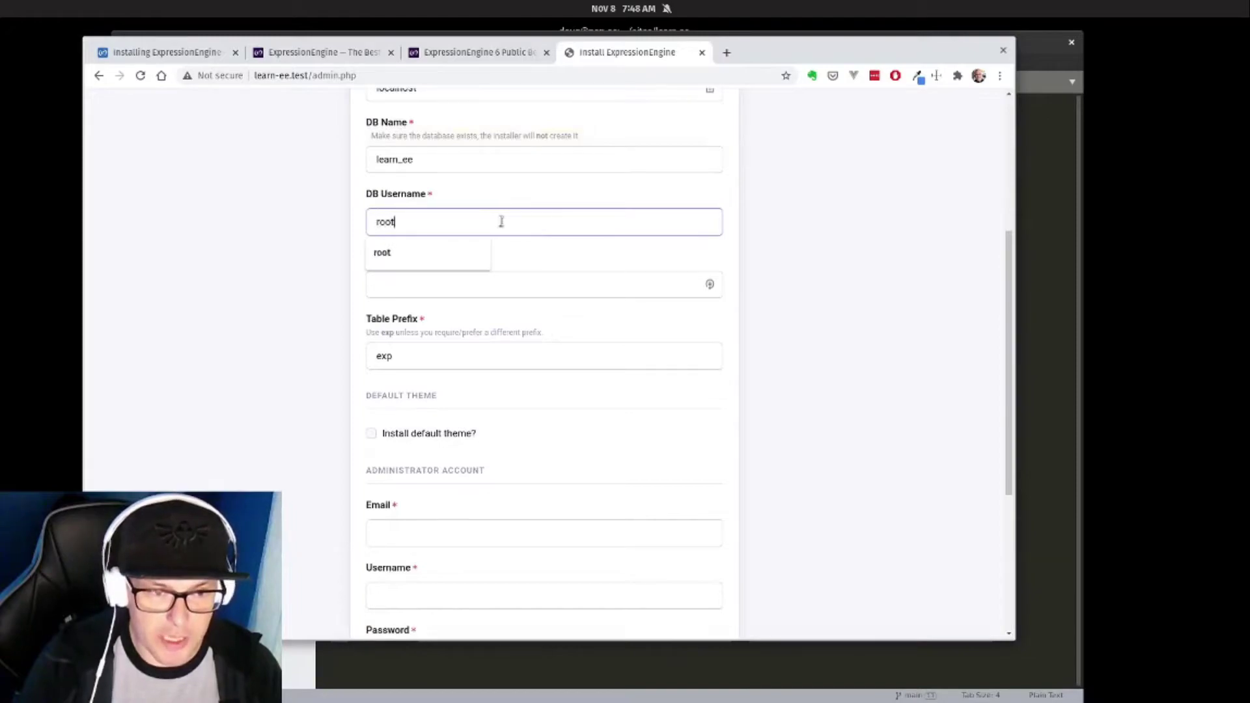
{"action": "key", "text": "Tab"}
{"action": "key", "text": "Tab"}
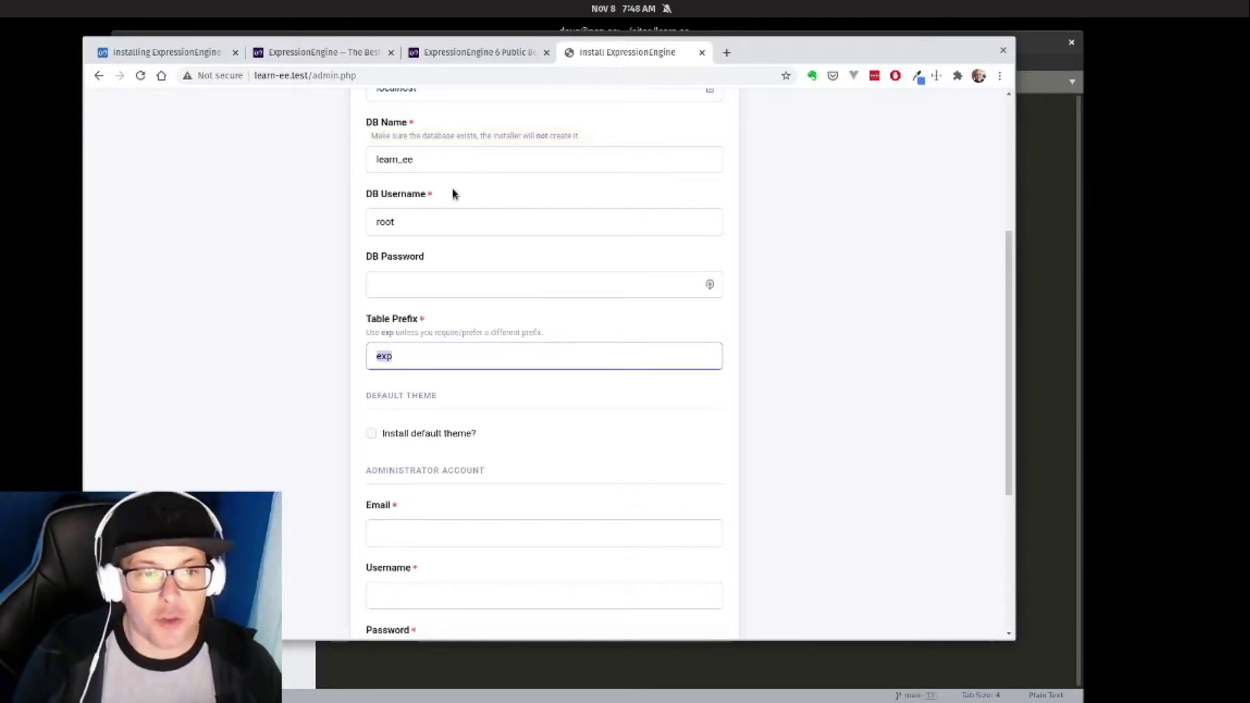
{"action": "left_click", "coordinate": [412, 219]}
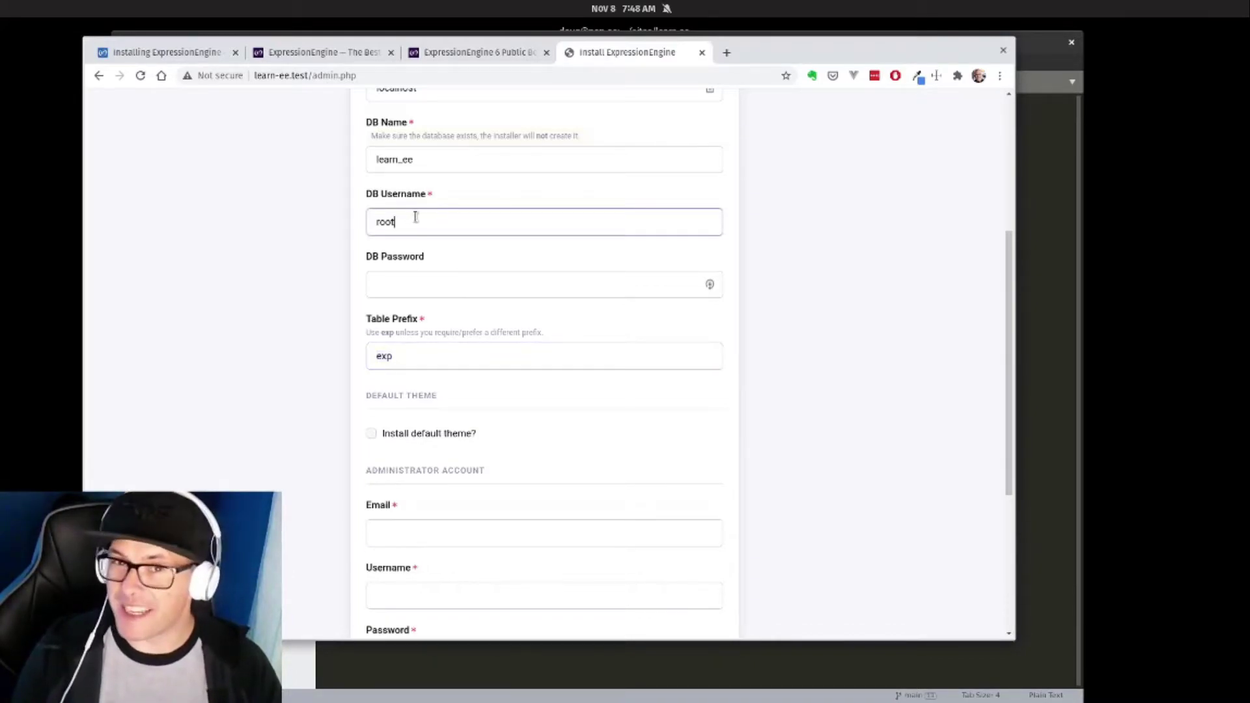
{"action": "scroll", "coordinate": [404, 270], "scroll_direction": "down", "scroll_amount": 3}
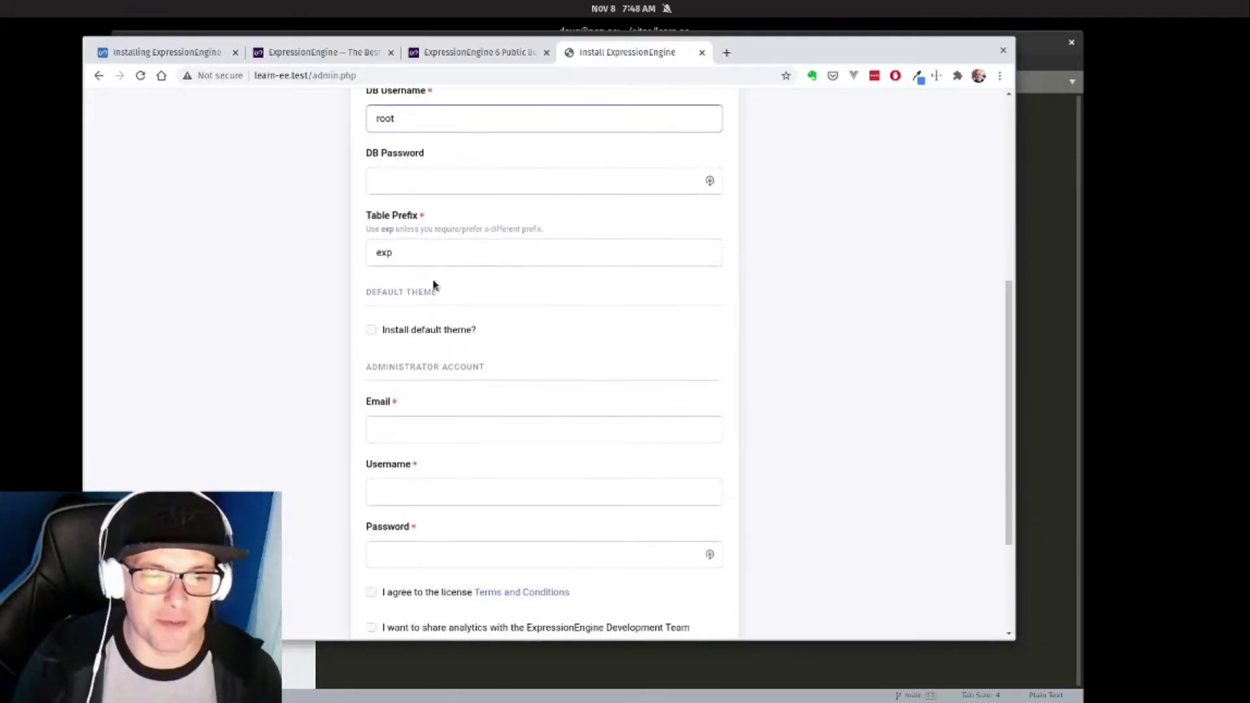
{"action": "scroll", "coordinate": [339, 170], "scroll_direction": "down", "scroll_amount": 2}
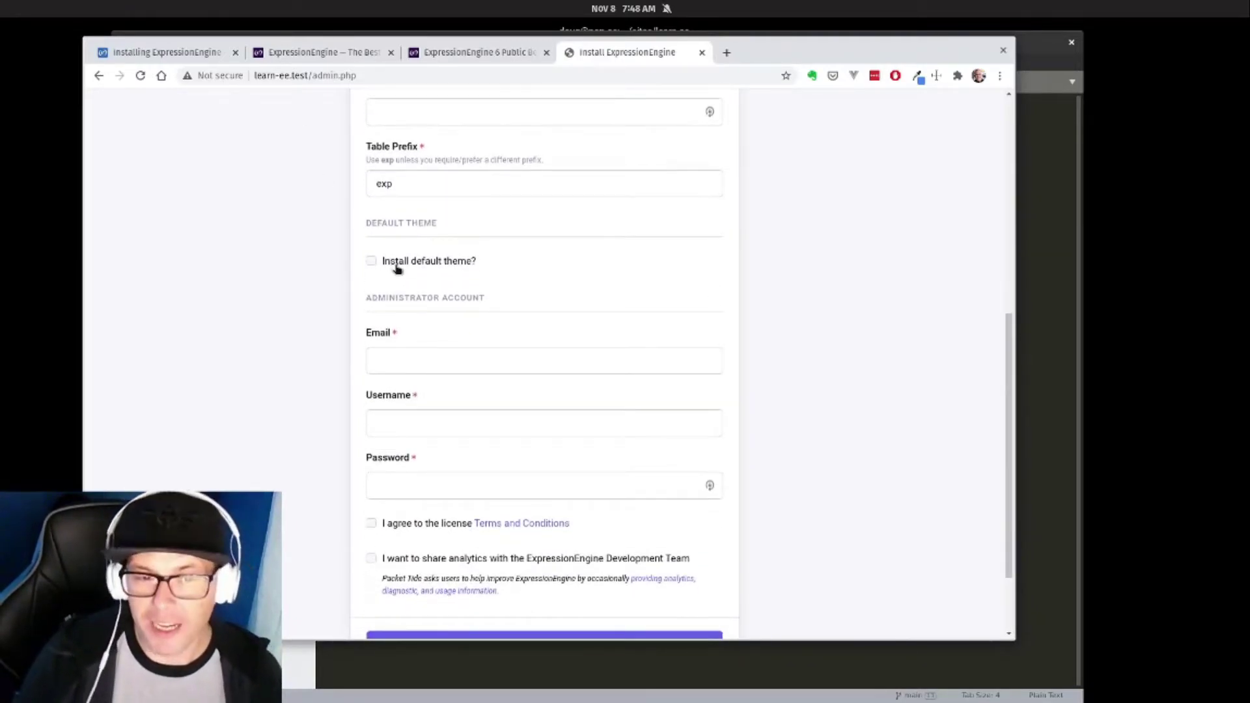
{"action": "scroll", "coordinate": [396, 261], "scroll_direction": "down", "scroll_amount": 2}
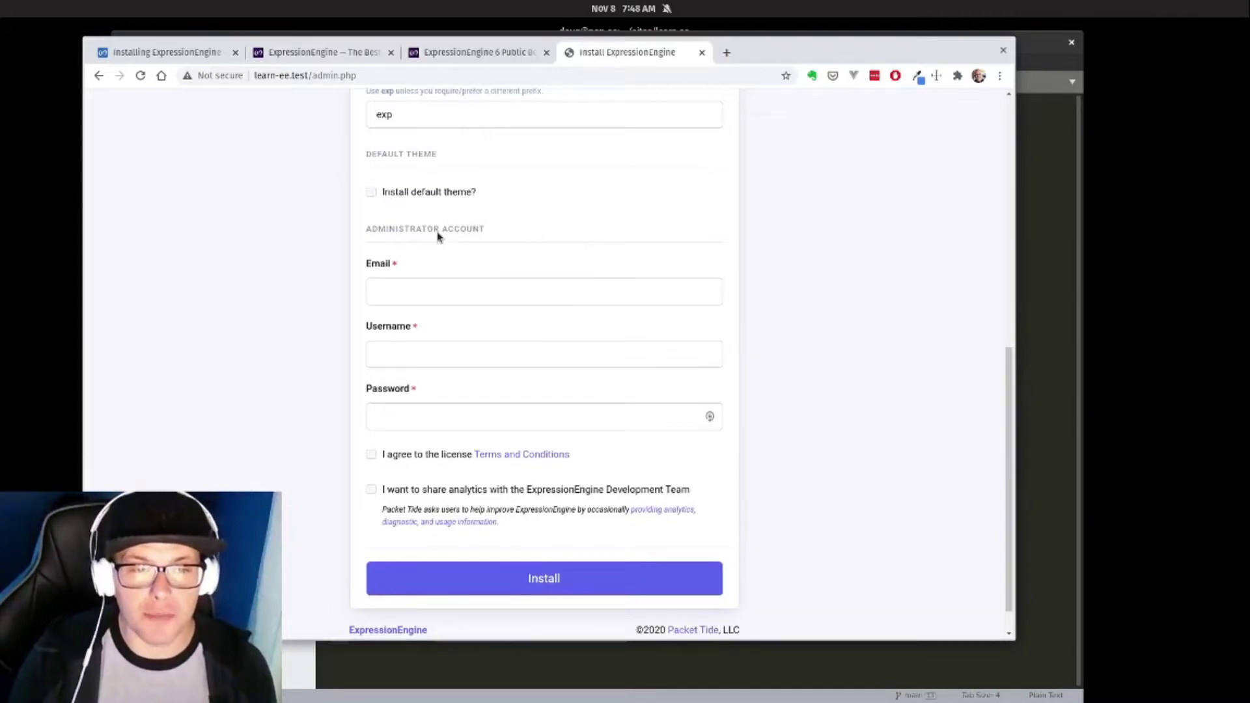
Fill in the administrator's email address, username and password.
{"action": "left_click", "coordinate": [416, 293]}
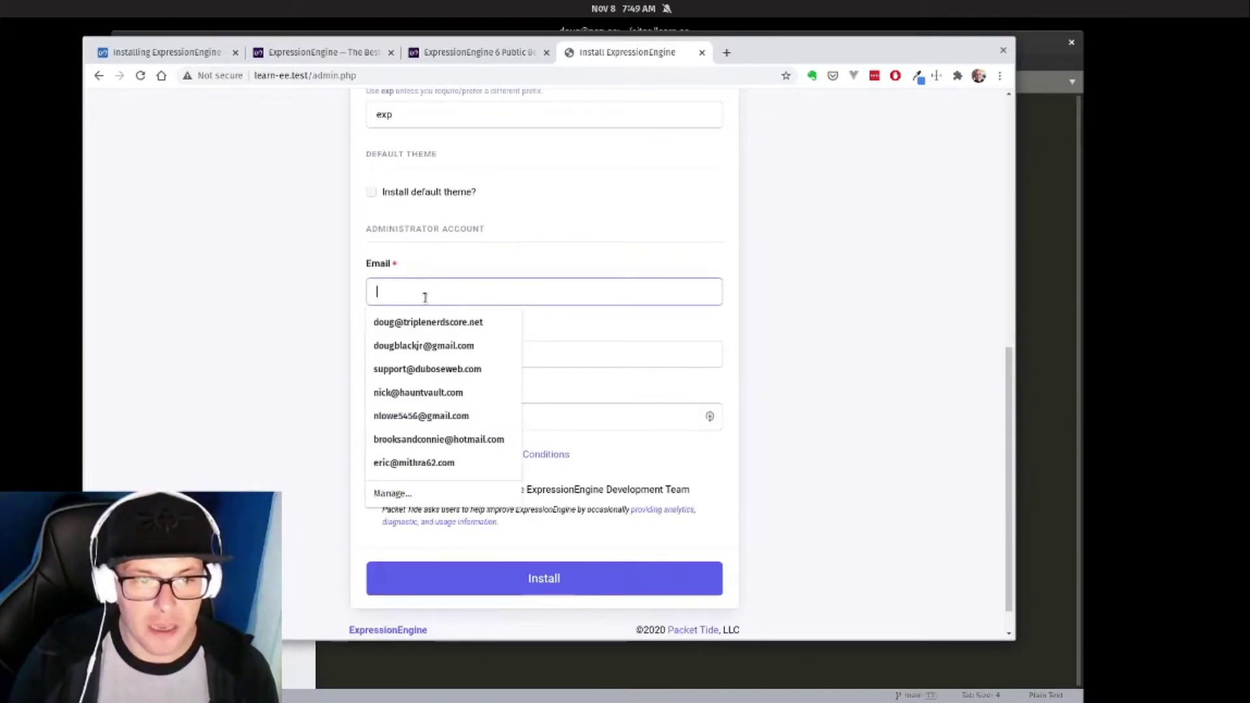
{"action": "left_click", "coordinate": [429, 344]}
{"action": "left_click", "coordinate": [506, 287]}
{"action": "left_click_drag", "start_coordinate": [506, 287], "coordinate": [363, 271]}
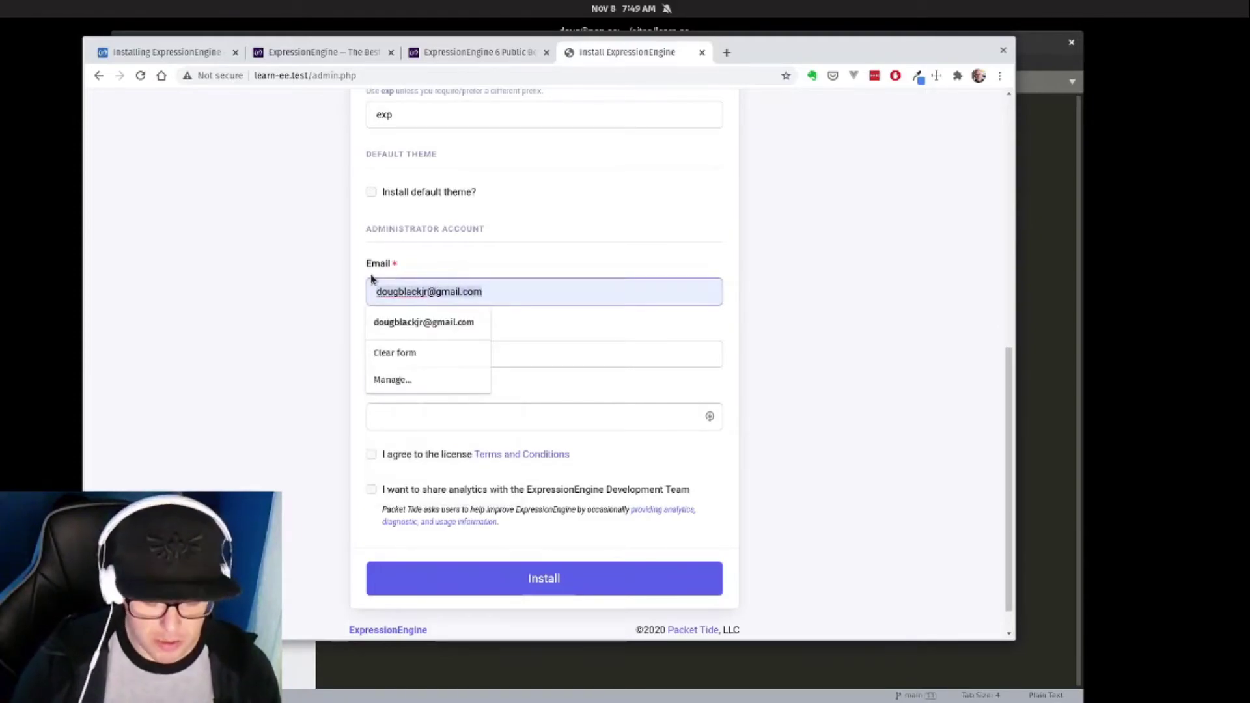
{"action": "key", "text": "Down"}
{"action": "key", "text": "Return"}
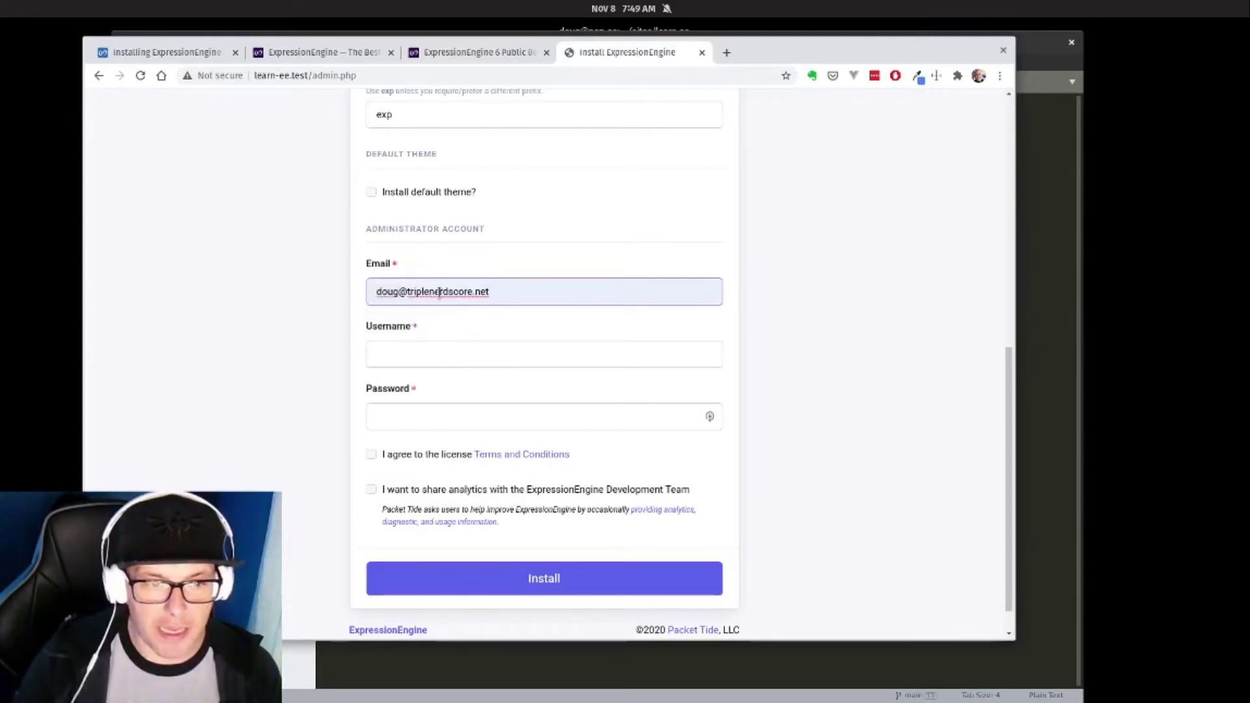
{"action": "left_click", "coordinate": [422, 344]}
{"action": "type", "text": "doug"}
{"action": "key", "text": "Tab"}
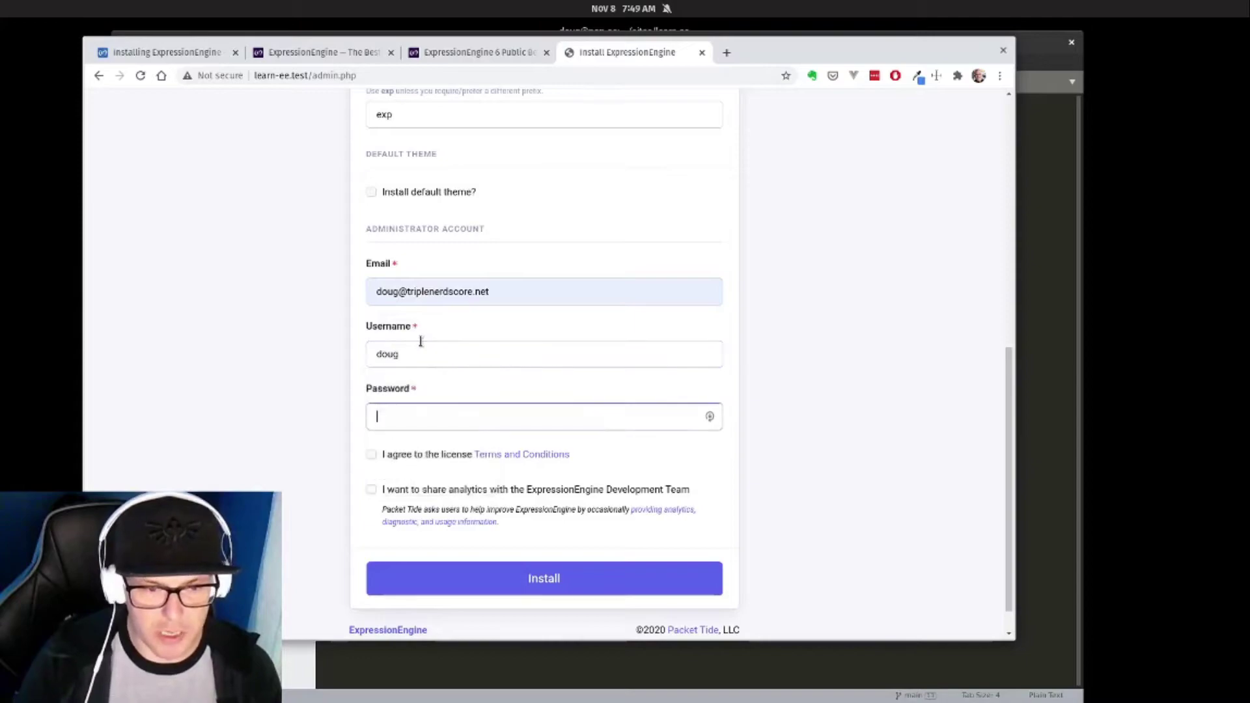
{"action": "type", "text": "password"}
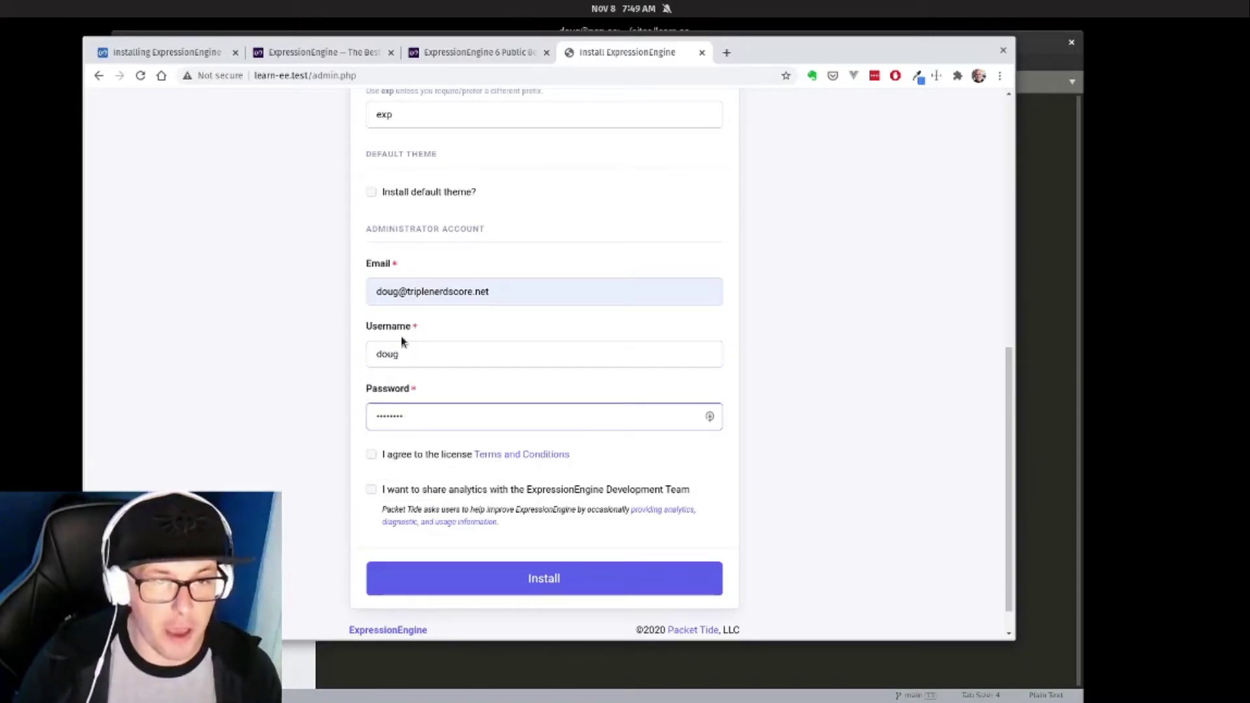
Accept the license, opt into analytics, and run the installation.
{"action": "left_click", "coordinate": [371, 453]}
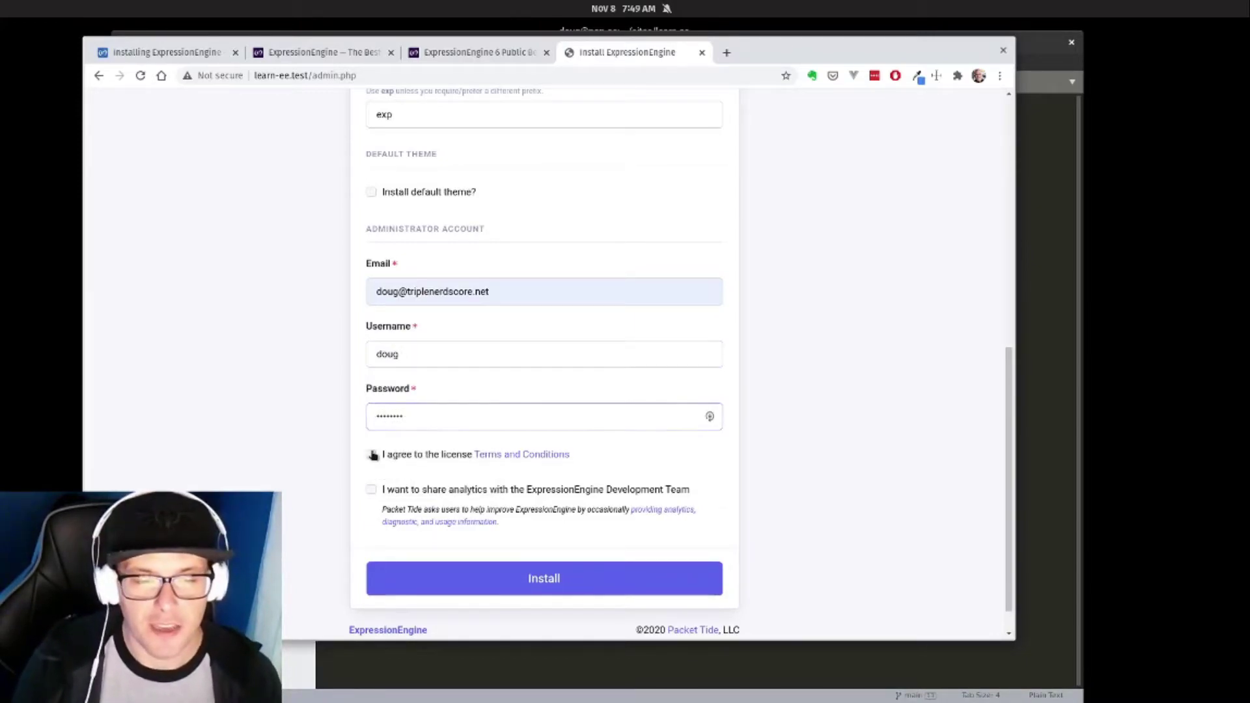
{"action": "left_click", "coordinate": [371, 489]}
{"action": "scroll", "coordinate": [384, 473], "scroll_direction": "down", "scroll_amount": 1}
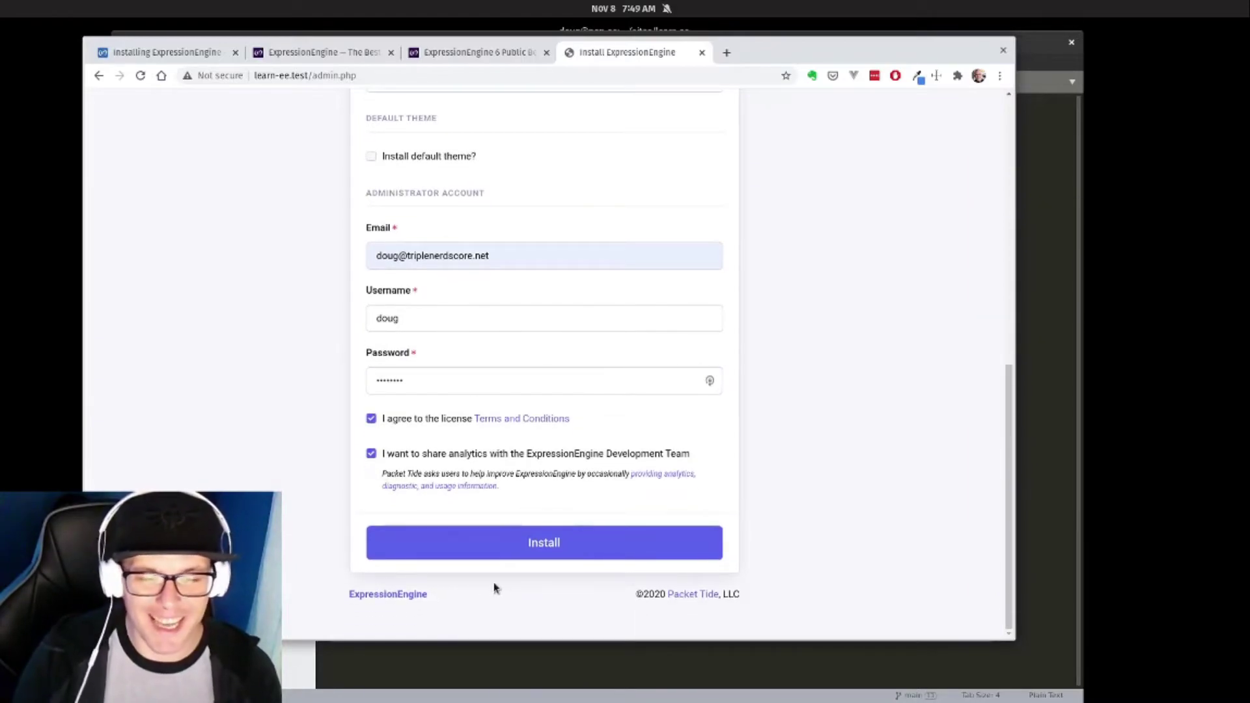
{"action": "left_click", "coordinate": [501, 545]}
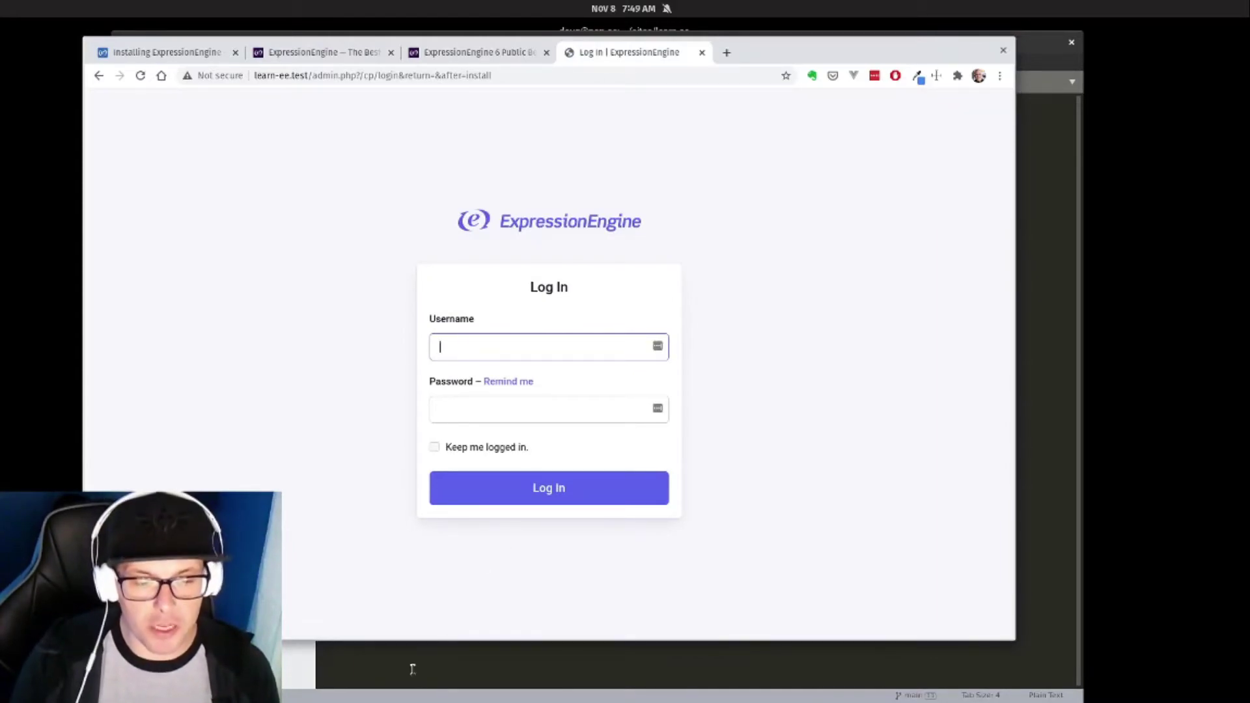
Bring config.php forward in Sublime Text, then show the overview of all open windows.
{"action": "left_click", "coordinate": [413, 670]}
{"action": "left_click", "coordinate": [211, 237]}
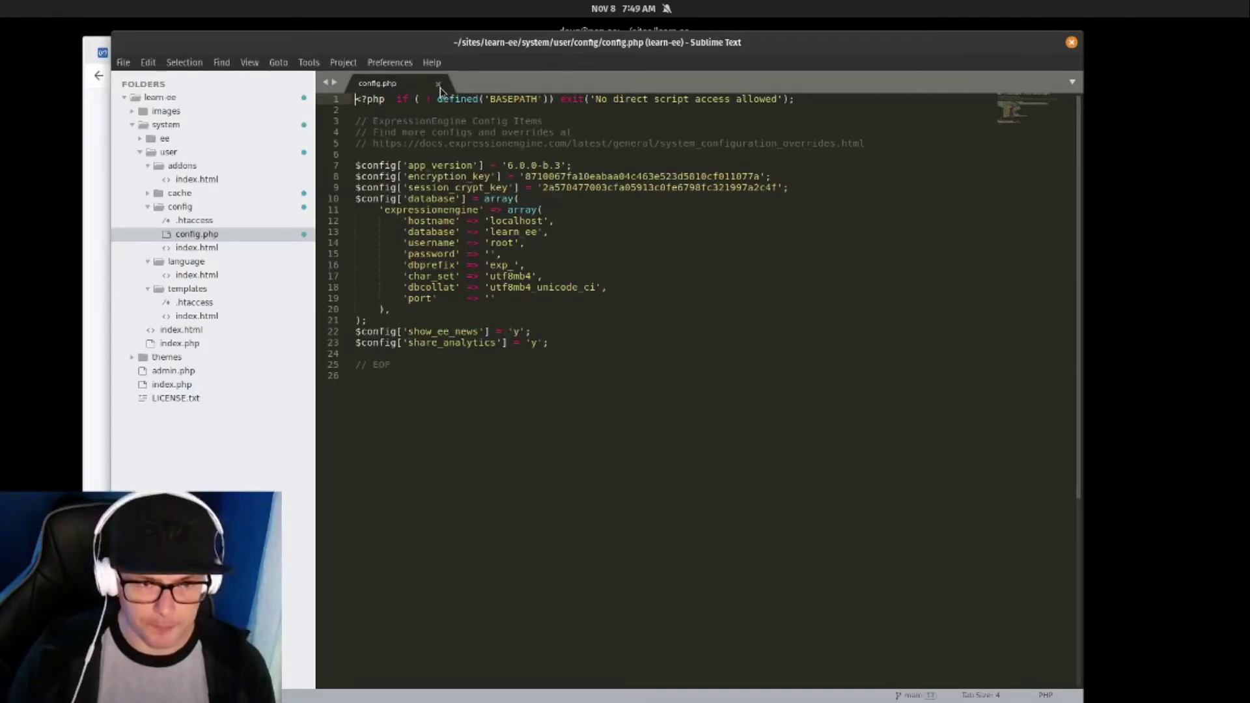
{"action": "key", "text": "super"}
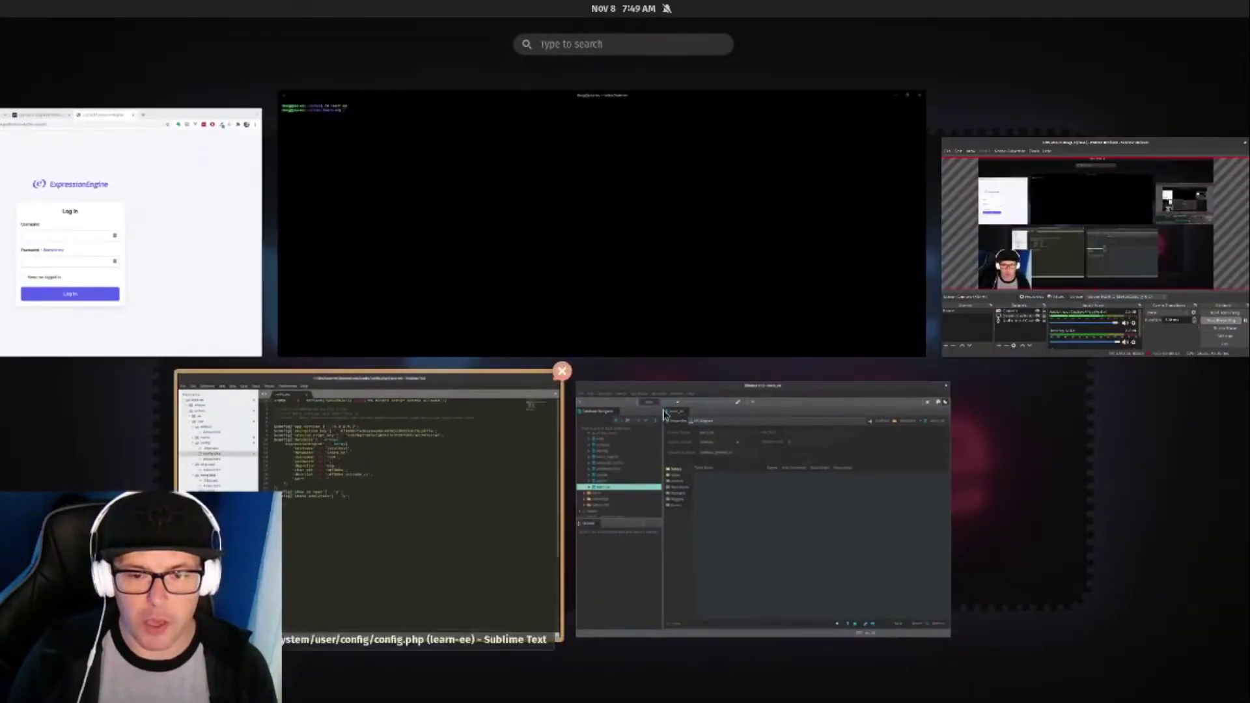
Look over the 99 exp_ tables in the learn_ee database in DBeaver, then close DBeaver.
{"action": "left_click", "coordinate": [781, 538]}
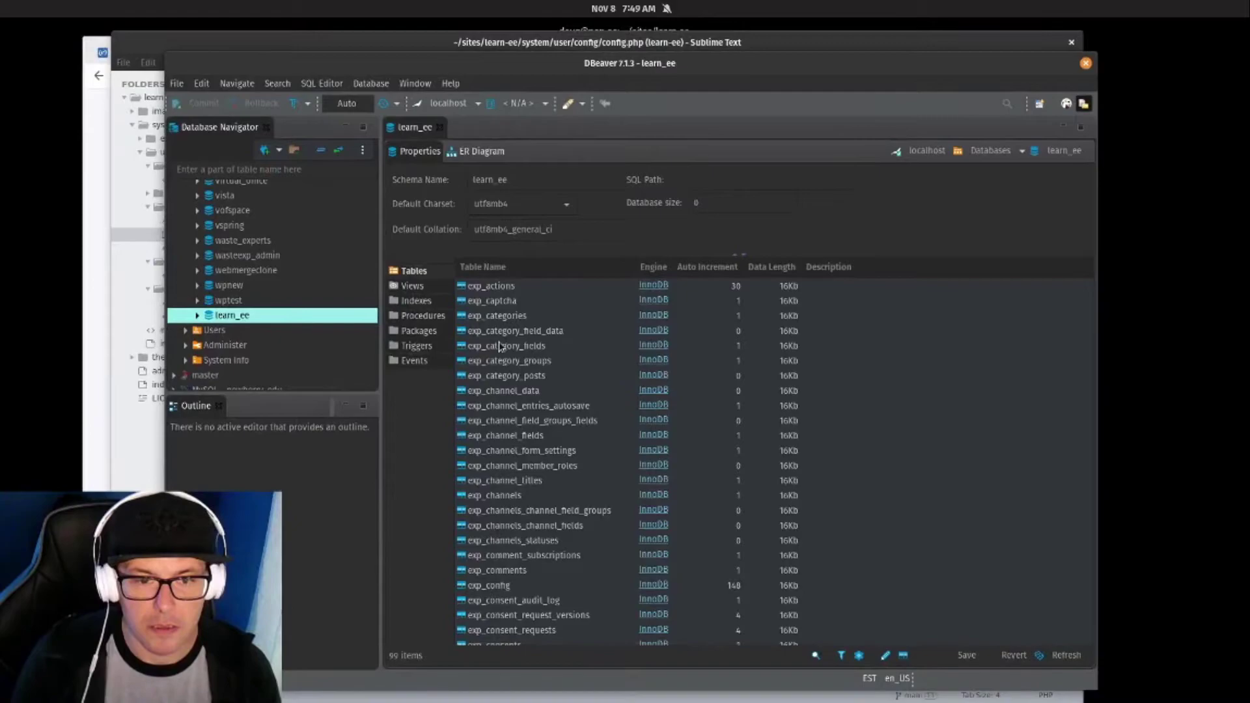
{"action": "scroll", "coordinate": [499, 345], "scroll_direction": "down", "scroll_amount": 20}
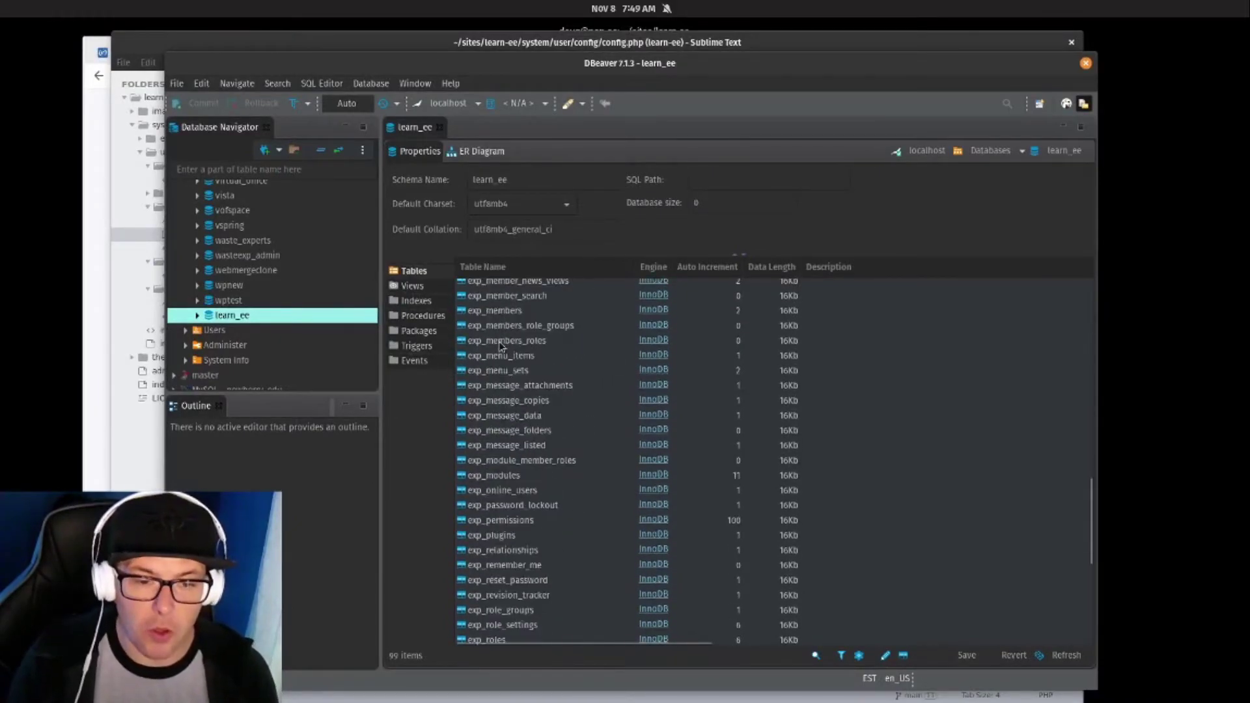
{"action": "scroll", "coordinate": [544, 384], "scroll_direction": "up", "scroll_amount": 18}
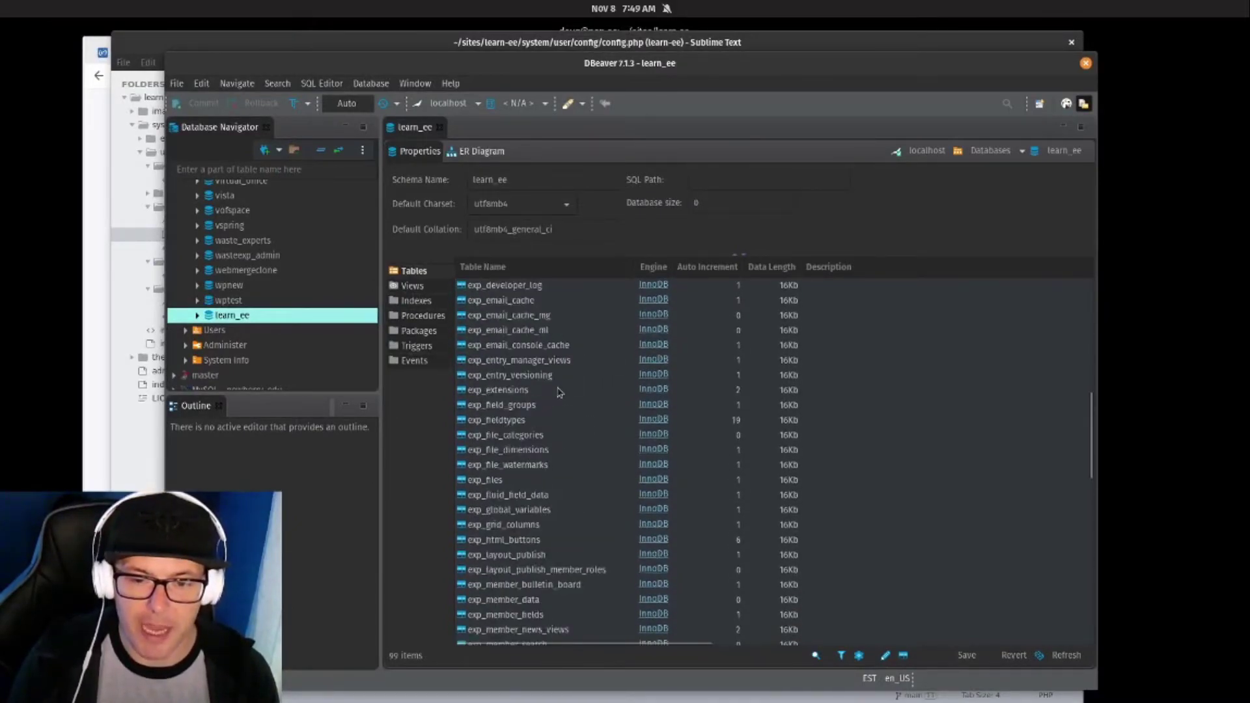
{"action": "scroll", "coordinate": [557, 385], "scroll_direction": "up", "scroll_amount": 3}
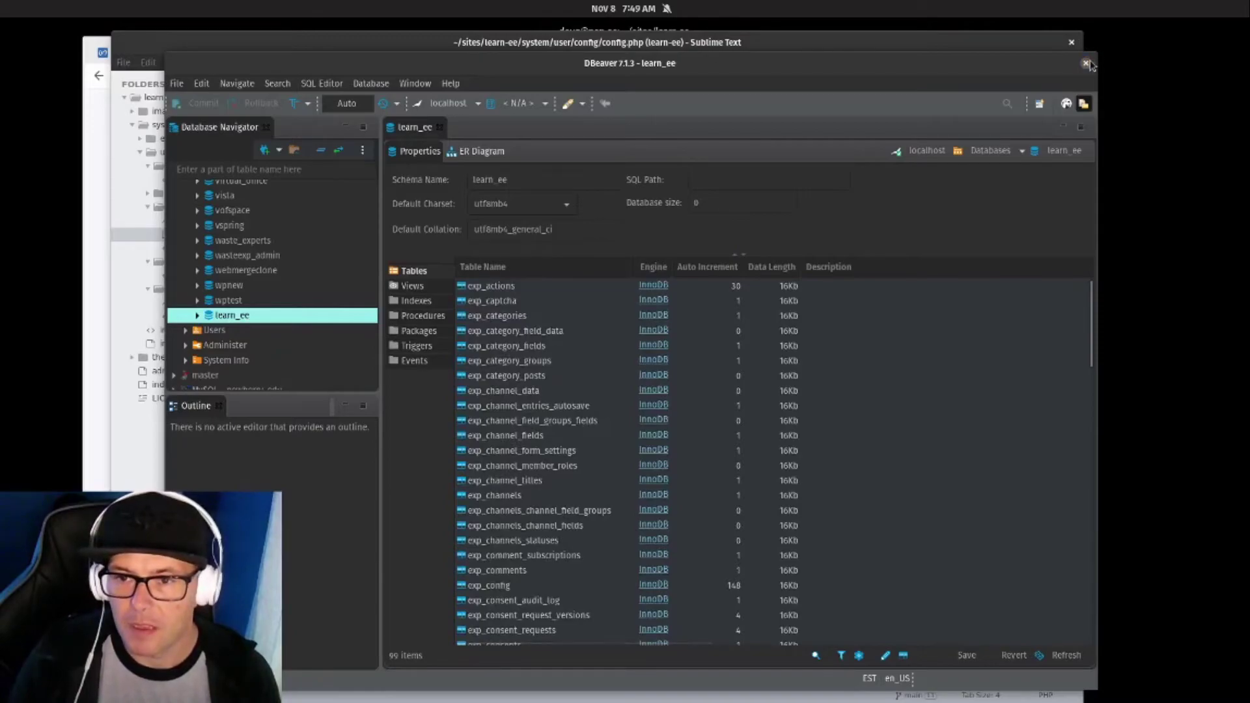
{"action": "left_click", "coordinate": [1086, 62]}
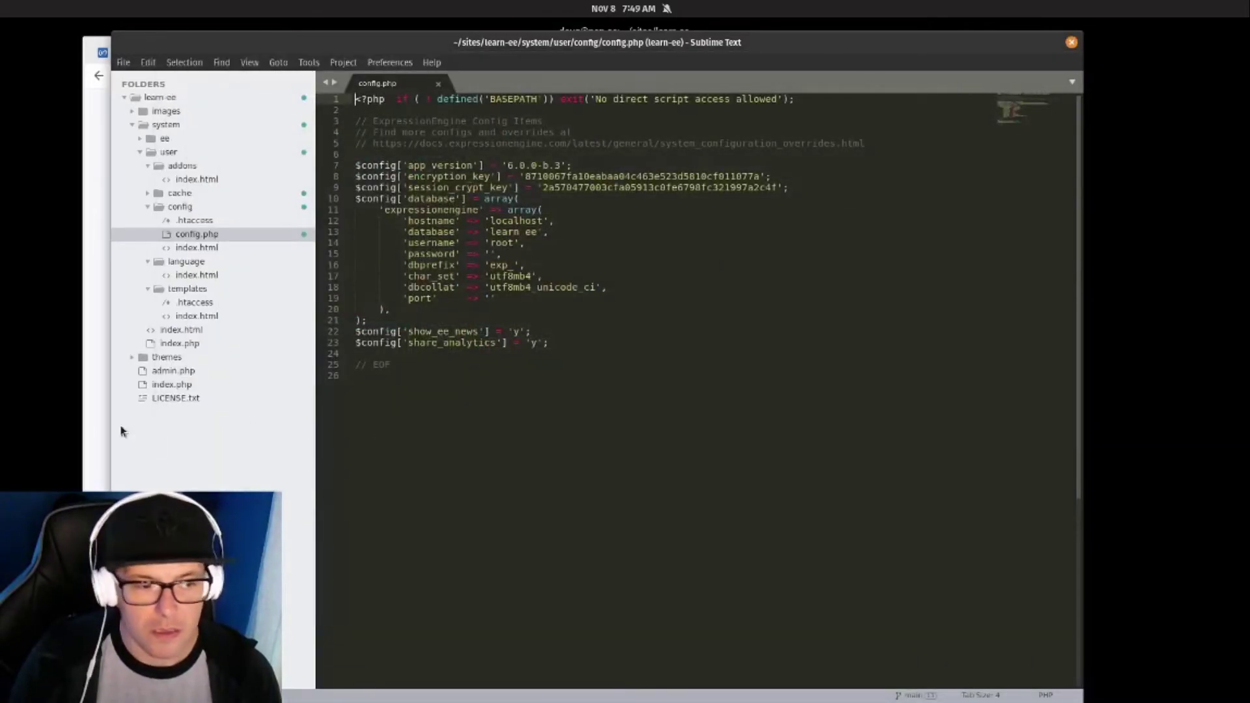
Log in to the control panel with the admin username and password, declining LastPass's save offer.
{"action": "left_click", "coordinate": [91, 484]}
{"action": "left_click", "coordinate": [532, 345]}
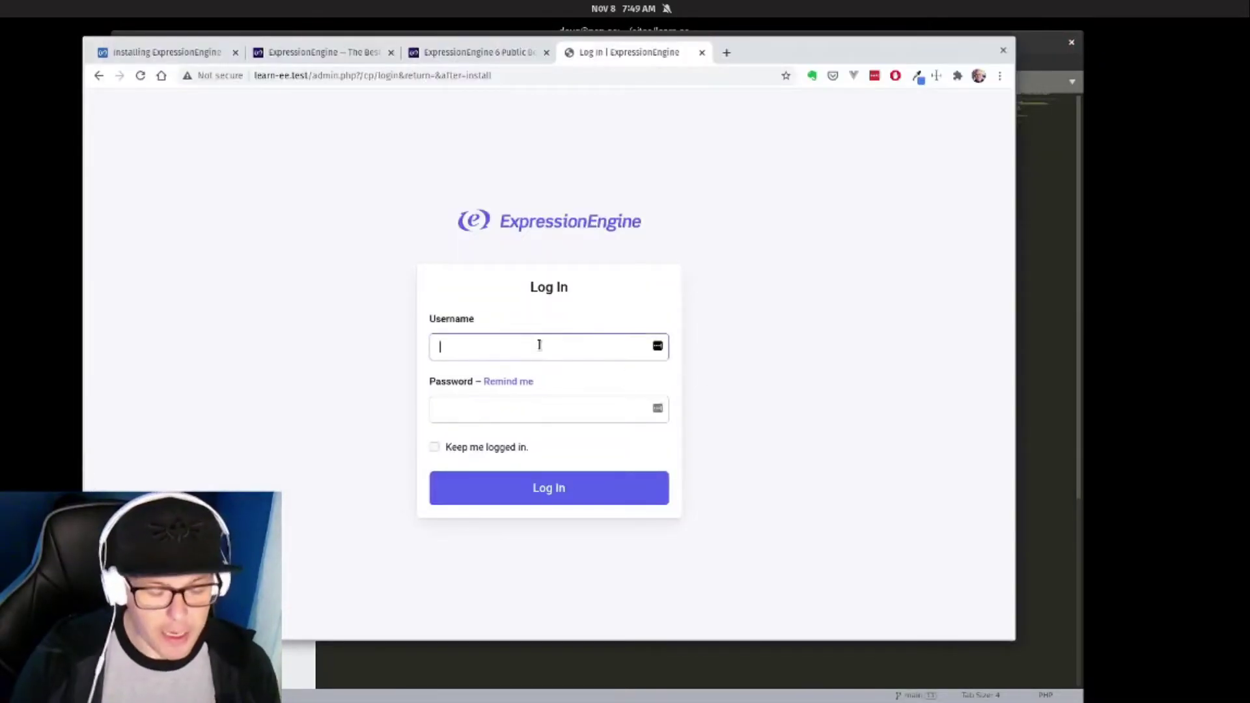
{"action": "type", "text": "doug"}
{"action": "key", "text": "Tab"}
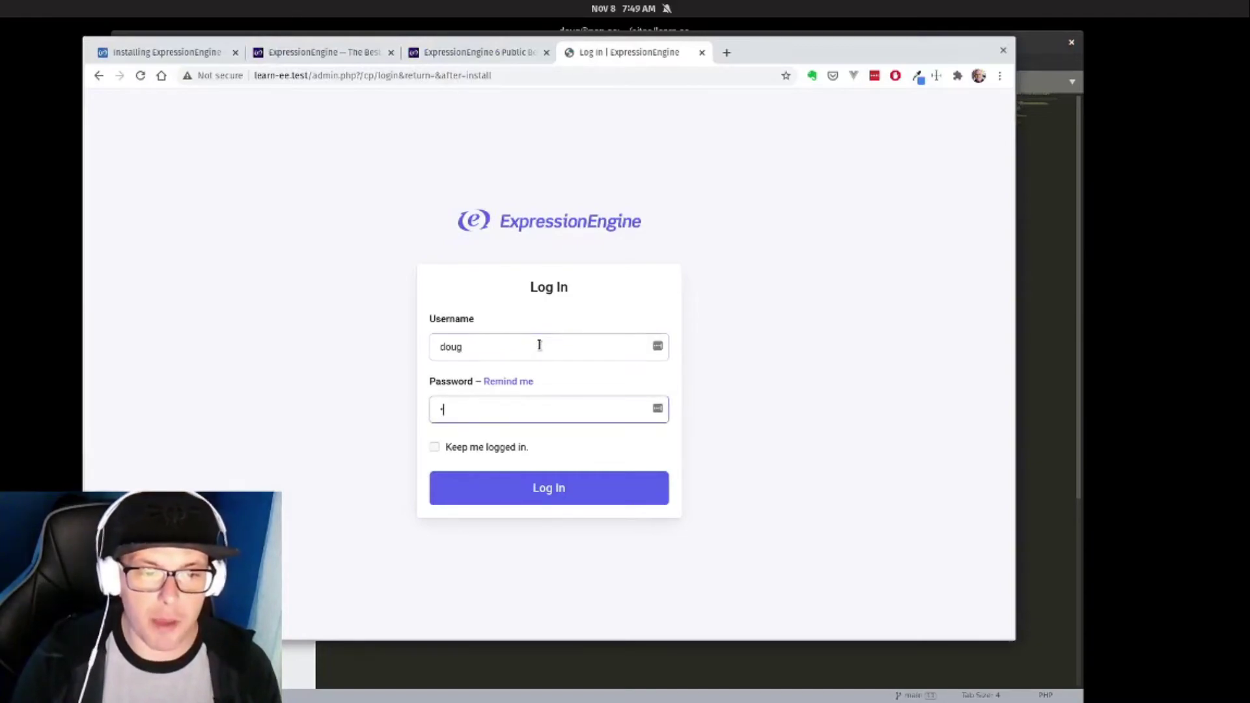
{"action": "type", "text": "password"}
{"action": "key", "text": "Return"}
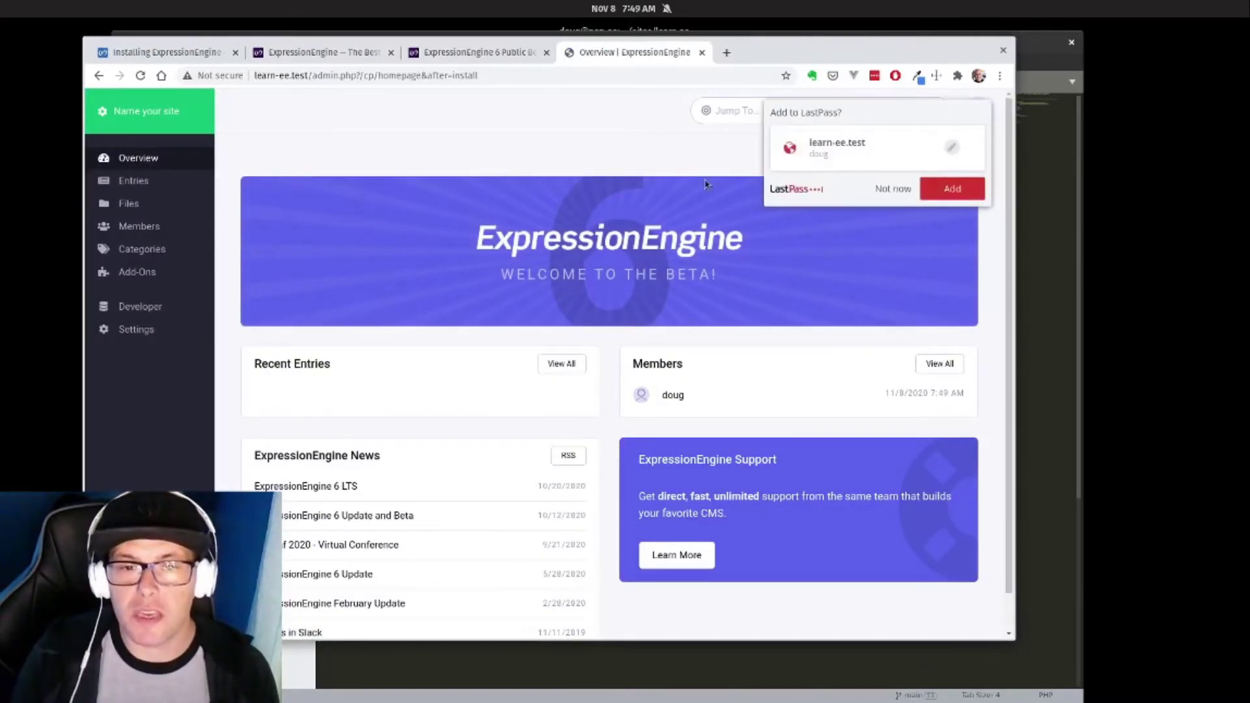
{"action": "left_click", "coordinate": [894, 189]}
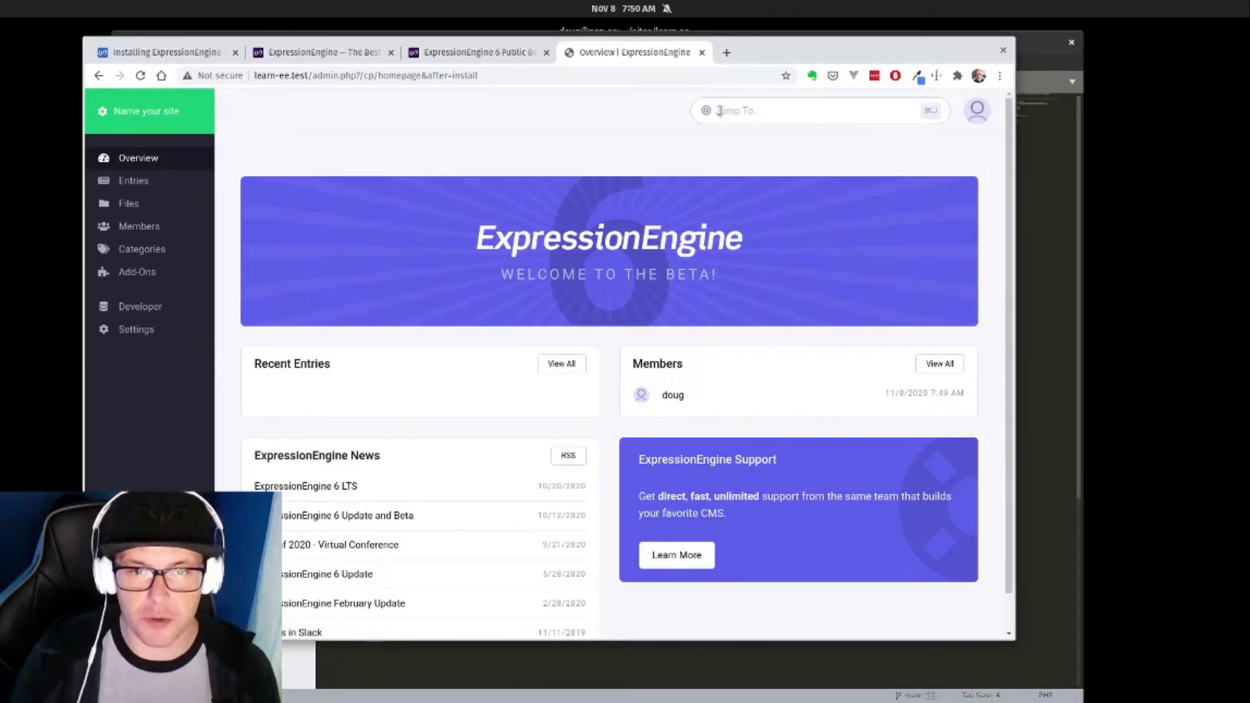
Search 'settings' in the Jump To box and go to Edit General Settings.
{"action": "mouse_move", "coordinate": [135, 182]}
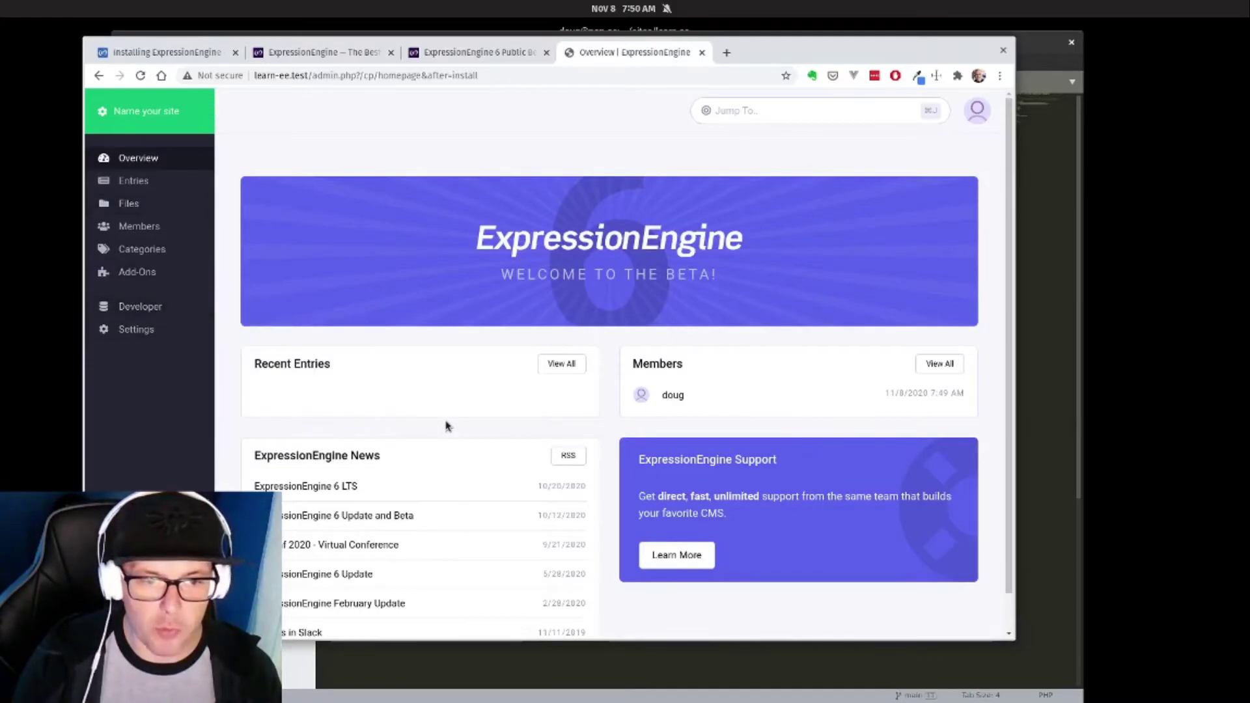
{"action": "scroll", "coordinate": [635, 444], "scroll_direction": "down", "scroll_amount": 1}
{"action": "scroll", "coordinate": [415, 304], "scroll_direction": "up", "scroll_amount": 1}
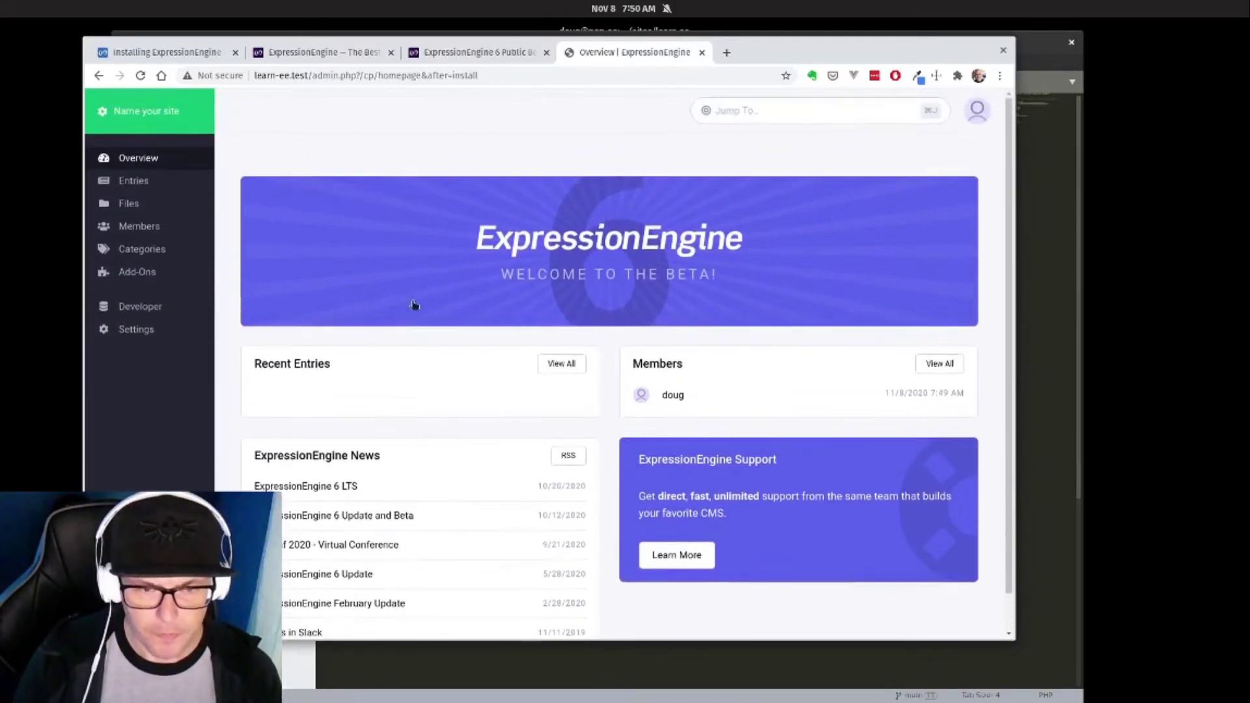
{"action": "left_click", "coordinate": [859, 107]}
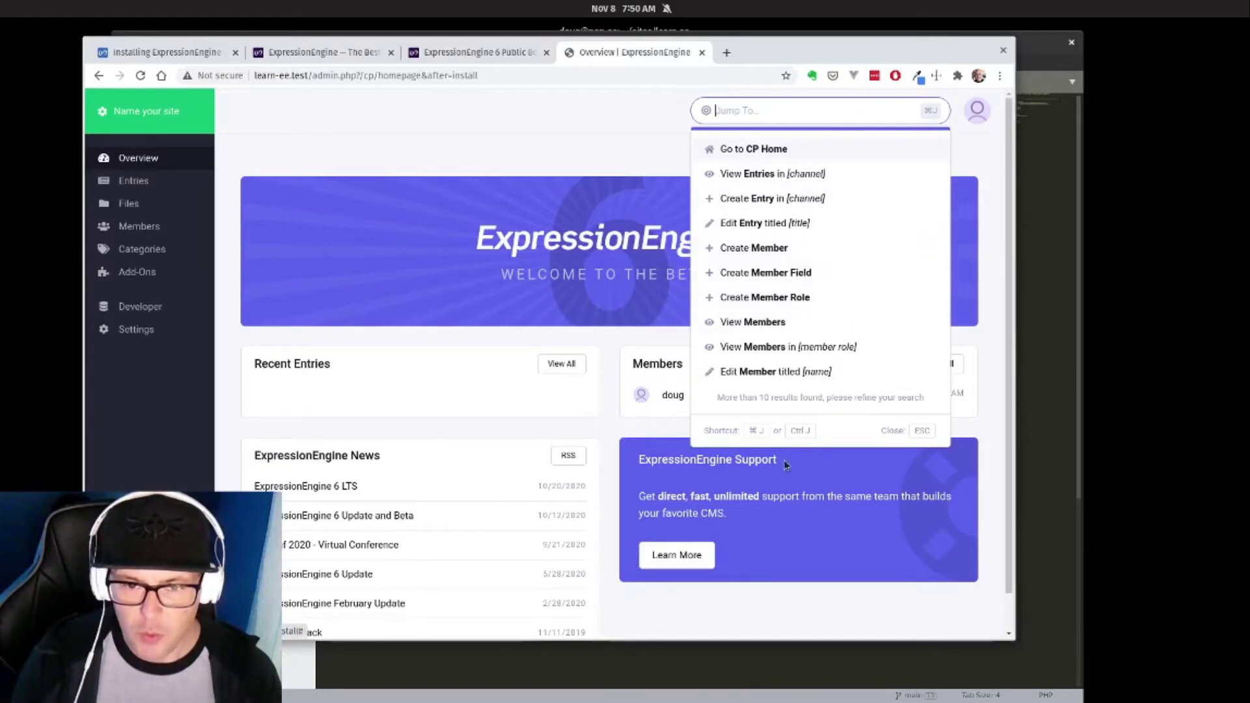
{"action": "type", "text": "setting"}
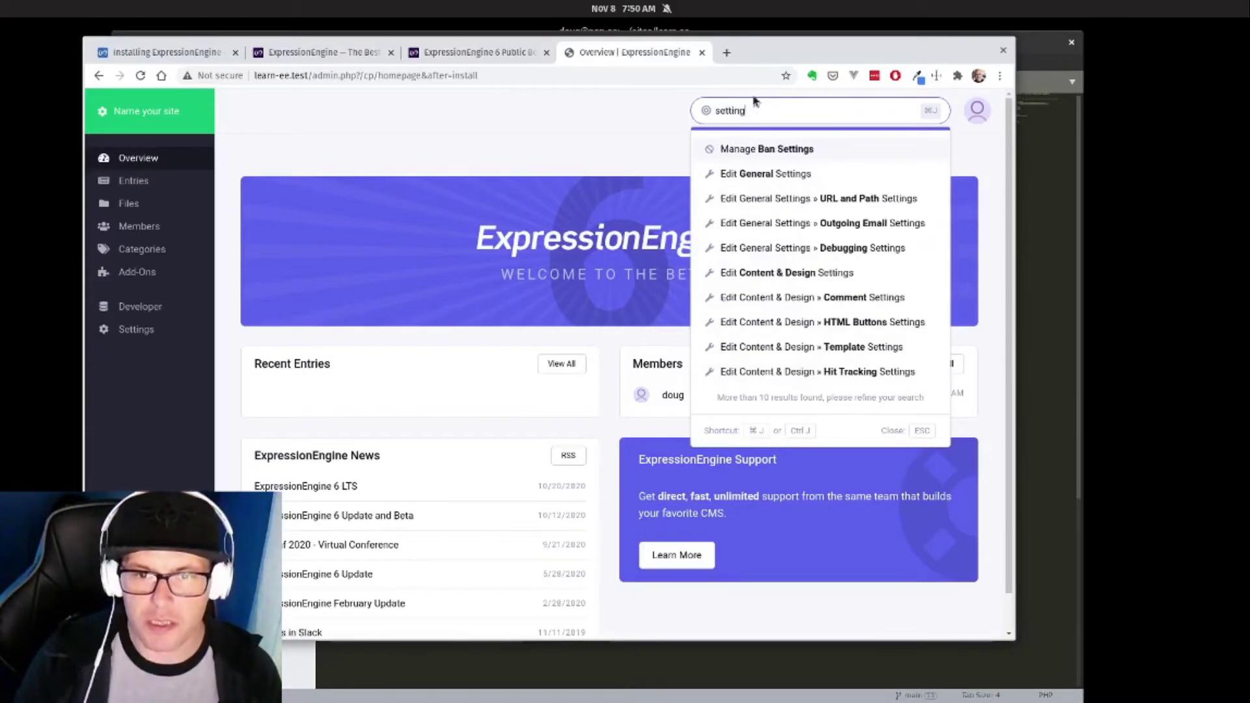
{"action": "type", "text": "s"}
{"action": "left_click", "coordinate": [609, 173]}
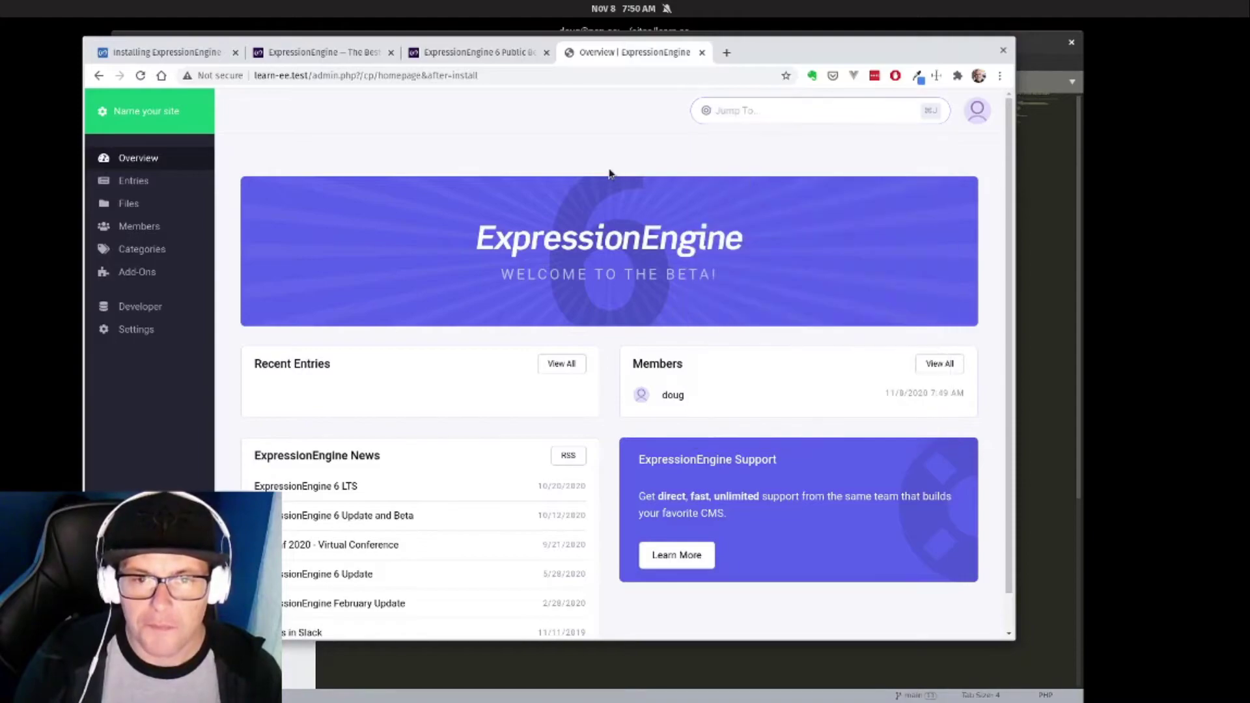
{"action": "left_click", "coordinate": [727, 101]}
{"action": "left_click", "coordinate": [674, 128]}
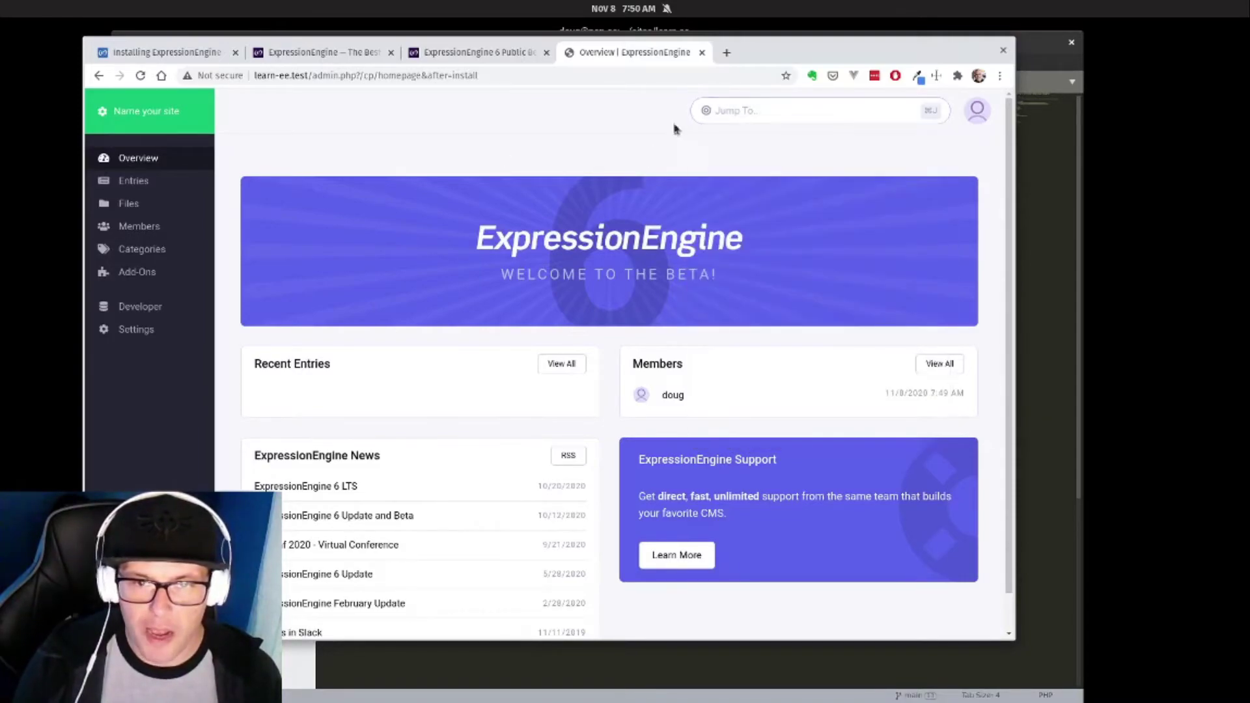
{"action": "left_click", "coordinate": [739, 113]}
{"action": "type", "text": "settings"}
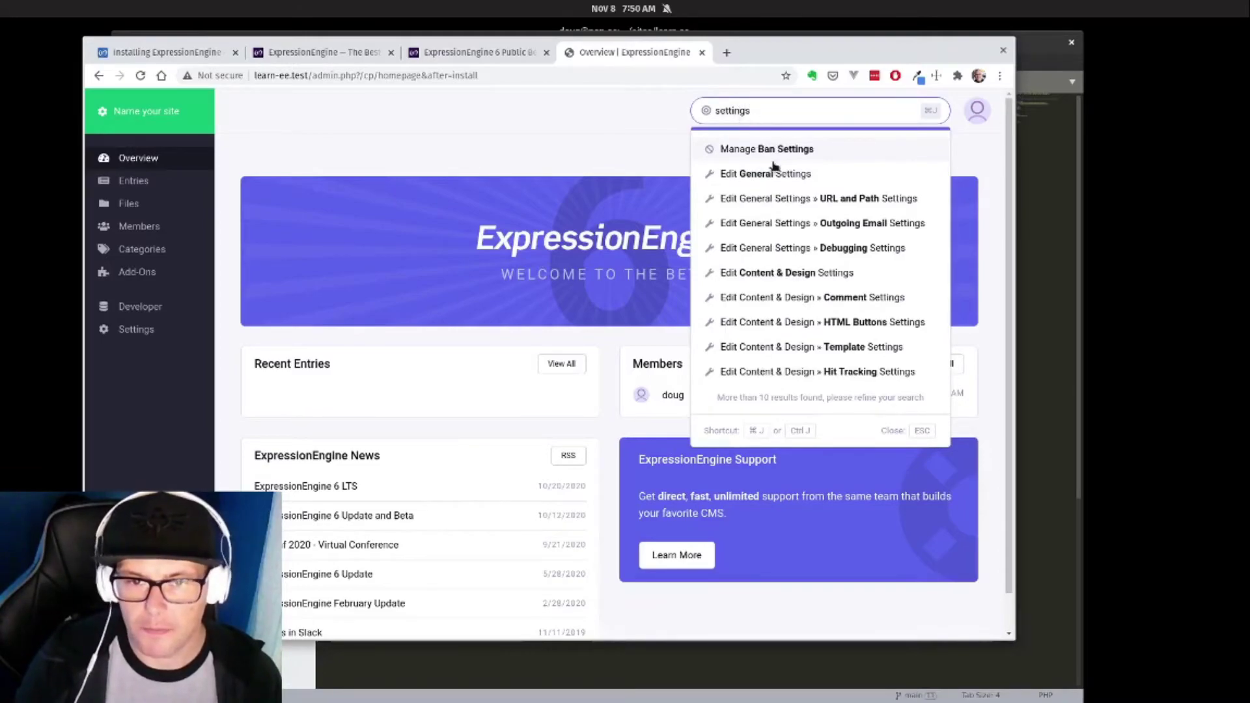
{"action": "left_click", "coordinate": [764, 177]}
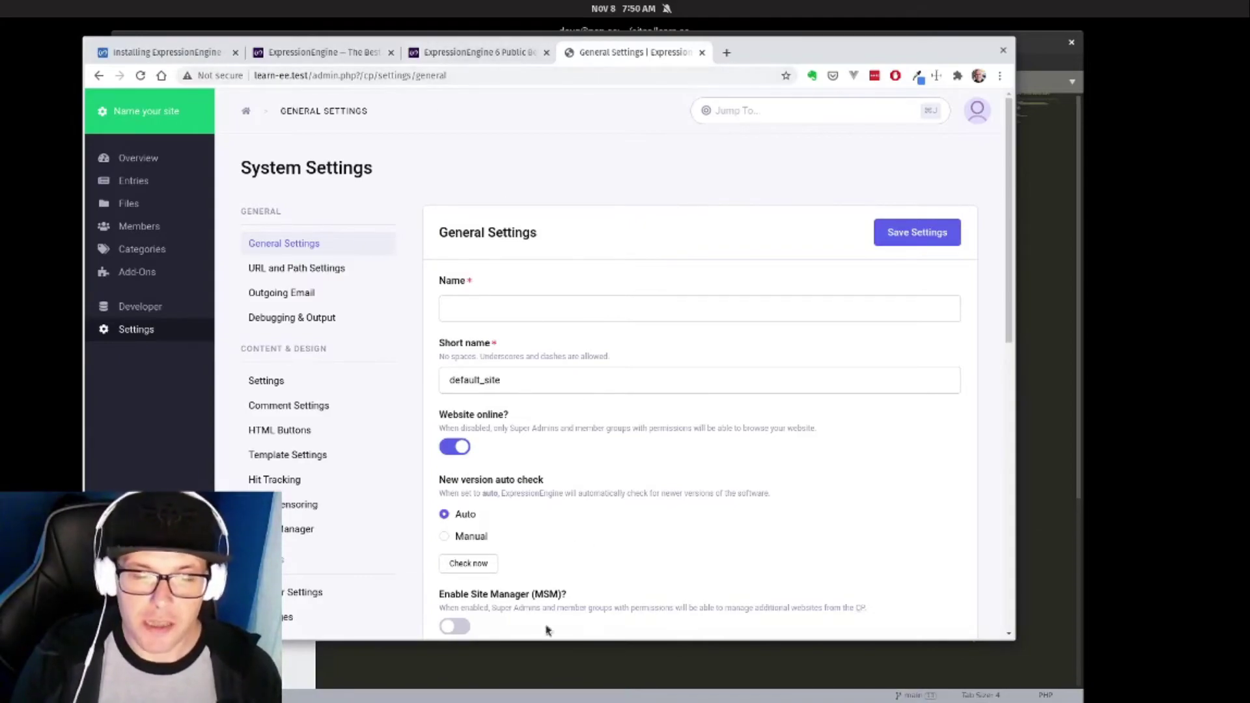
Switch back to the ExpressionEngine 6 Public Beta blog post tab in the browser.
{"action": "left_click", "coordinate": [550, 651]}
{"action": "key", "text": "alt+Tab"}
{"action": "left_click", "coordinate": [469, 52]}
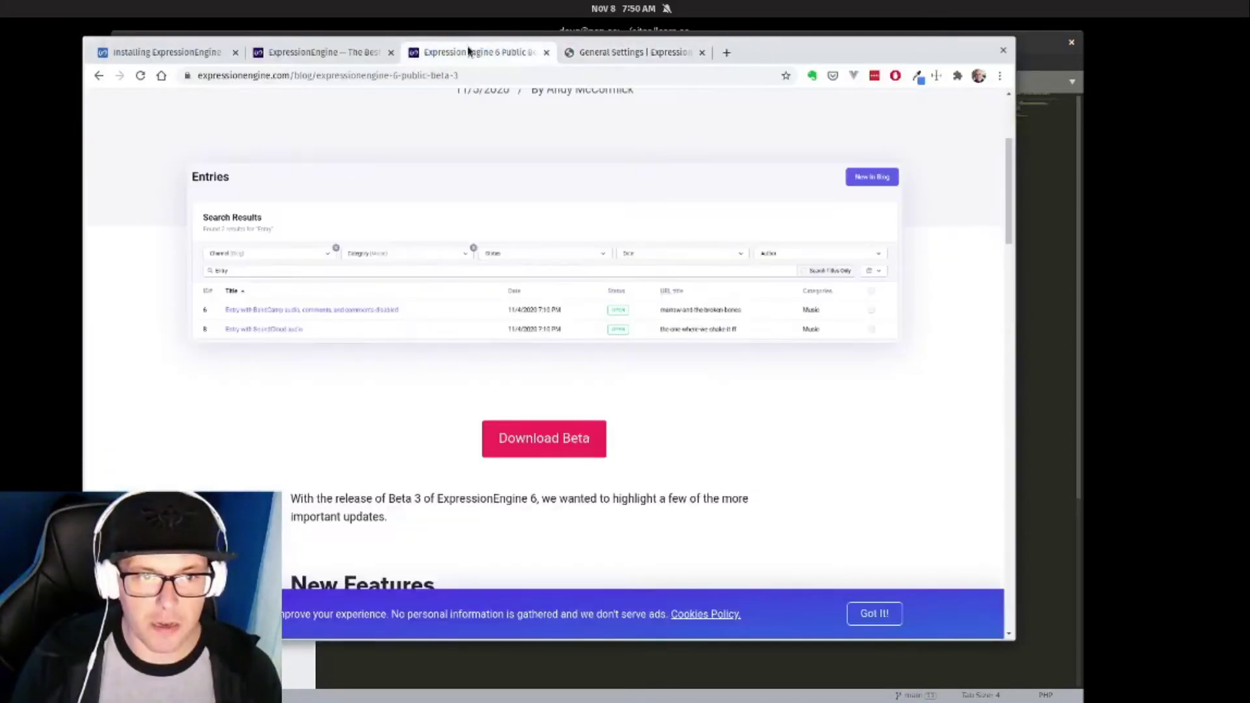
Close the Public Beta blog and ExpressionEngine website tabs, leaving the Installing ExpressionEngine docs.
{"action": "left_click", "coordinate": [547, 52]}
{"action": "left_click", "coordinate": [351, 53]}
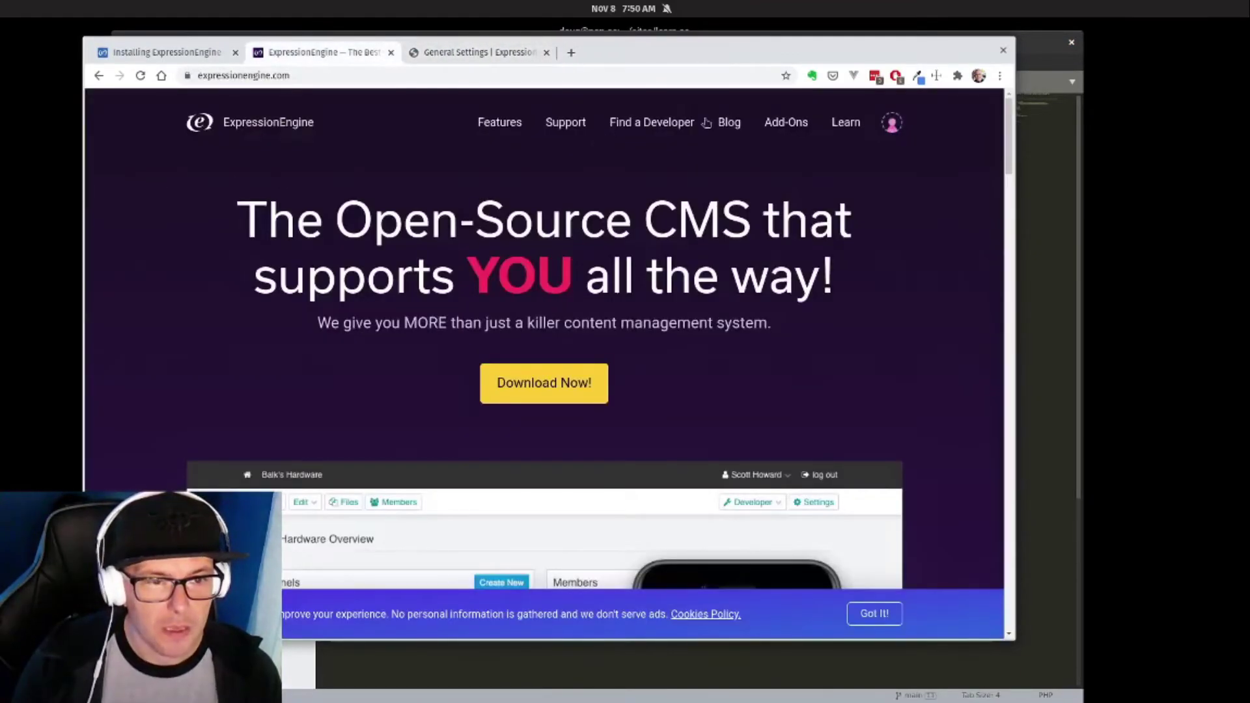
{"action": "key", "text": "ctrl+w"}
{"action": "left_click", "coordinate": [190, 57]}
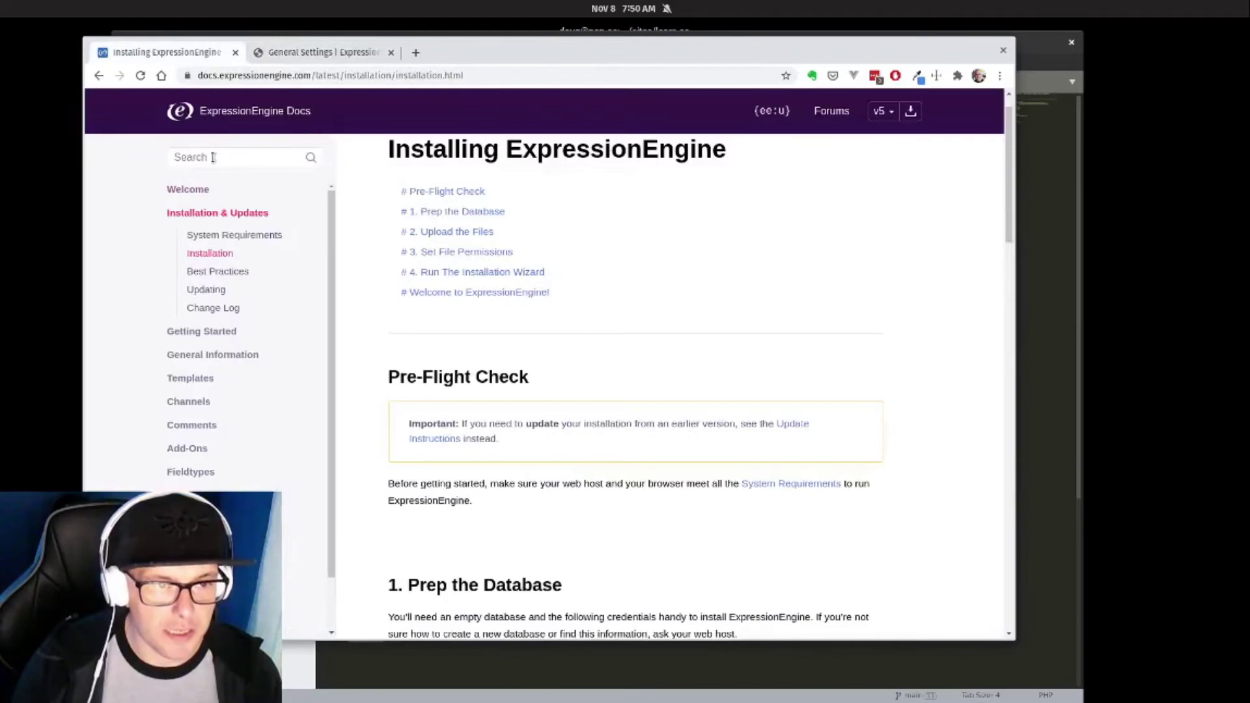
Search the docs for 'config' and read the System Configuration Overrides page.
{"action": "left_click", "coordinate": [247, 164]}
{"action": "type", "text": "config"}
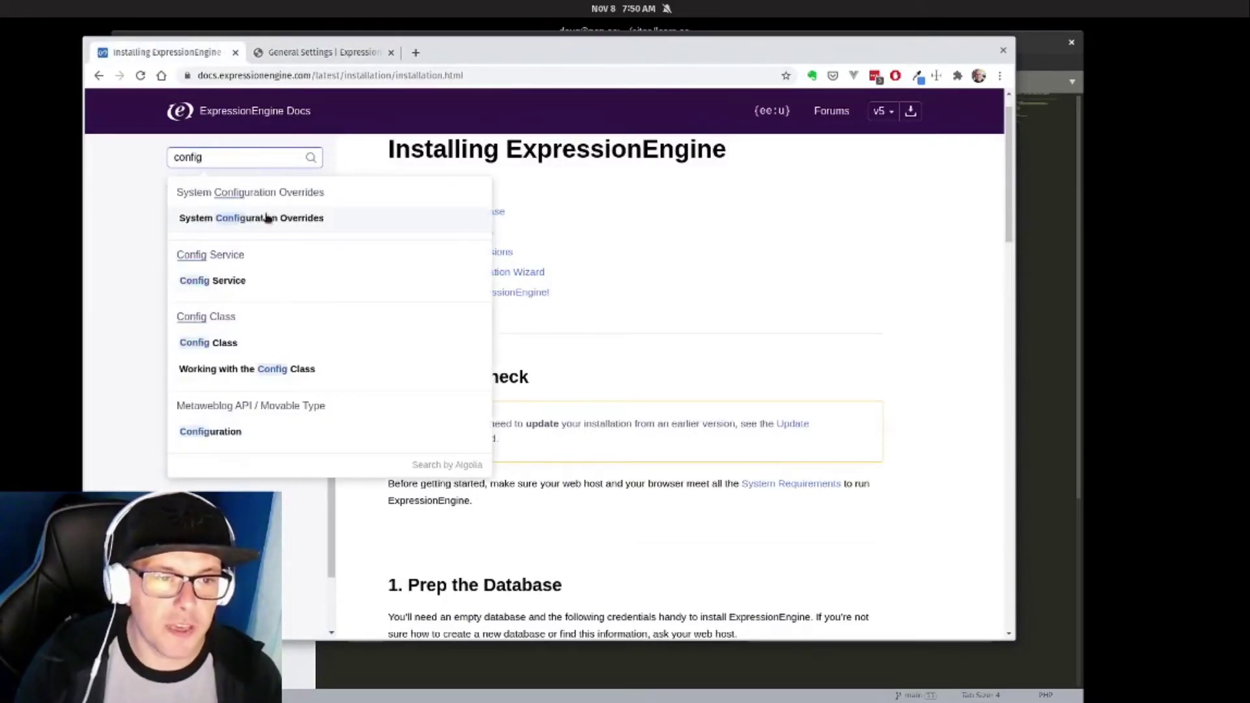
{"action": "left_click", "coordinate": [263, 217]}
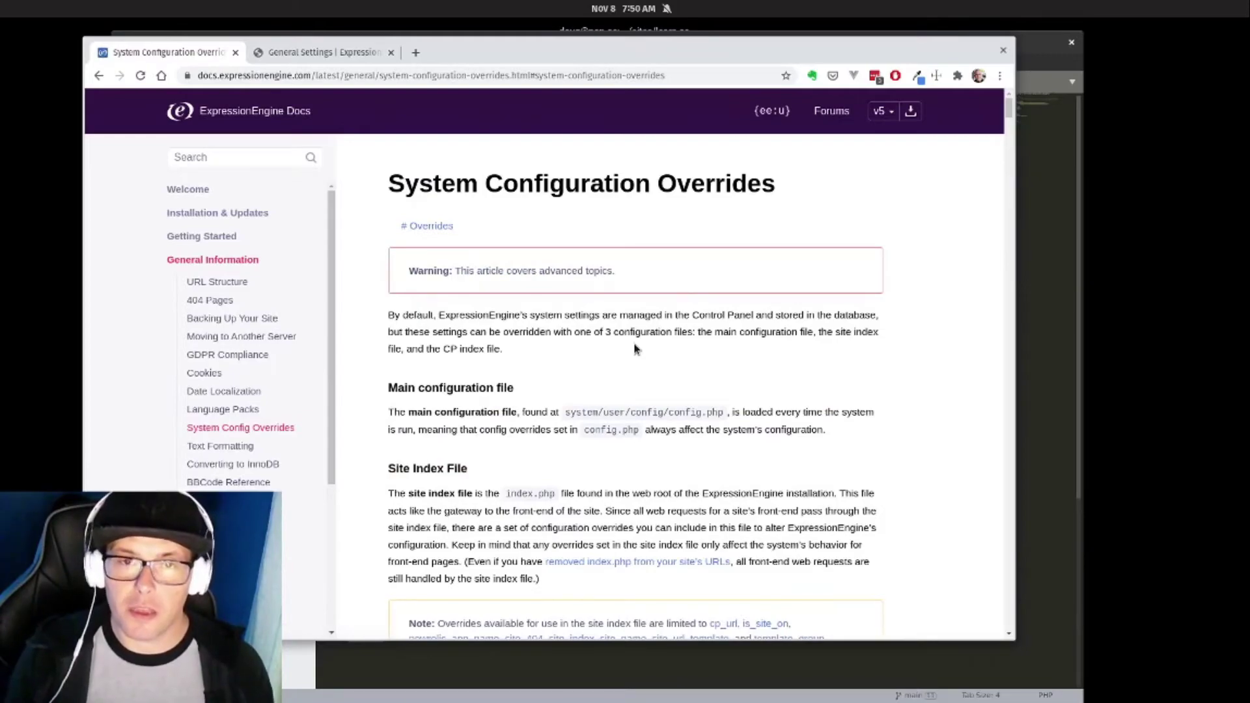
{"action": "scroll", "coordinate": [635, 348], "scroll_direction": "down", "scroll_amount": 14}
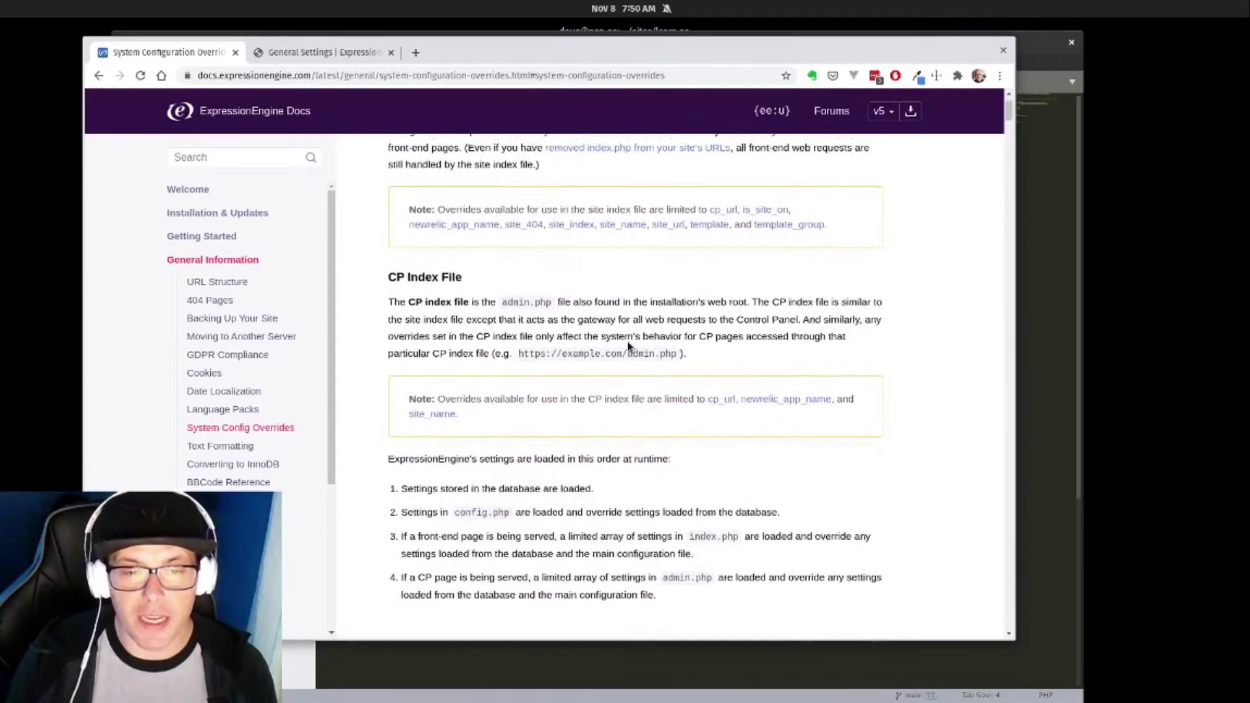
{"action": "scroll", "coordinate": [645, 312], "scroll_direction": "down", "scroll_amount": 6}
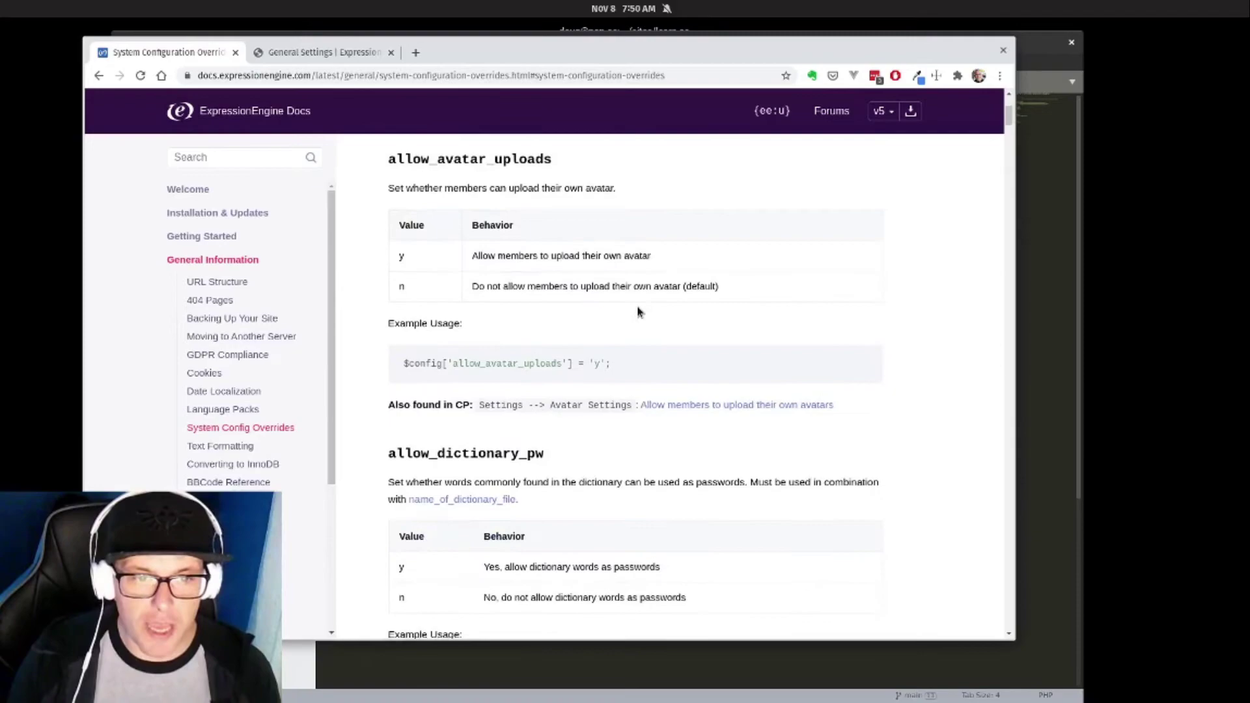
Return to the control panel's General Settings tab.
{"action": "left_click", "coordinate": [531, 651]}
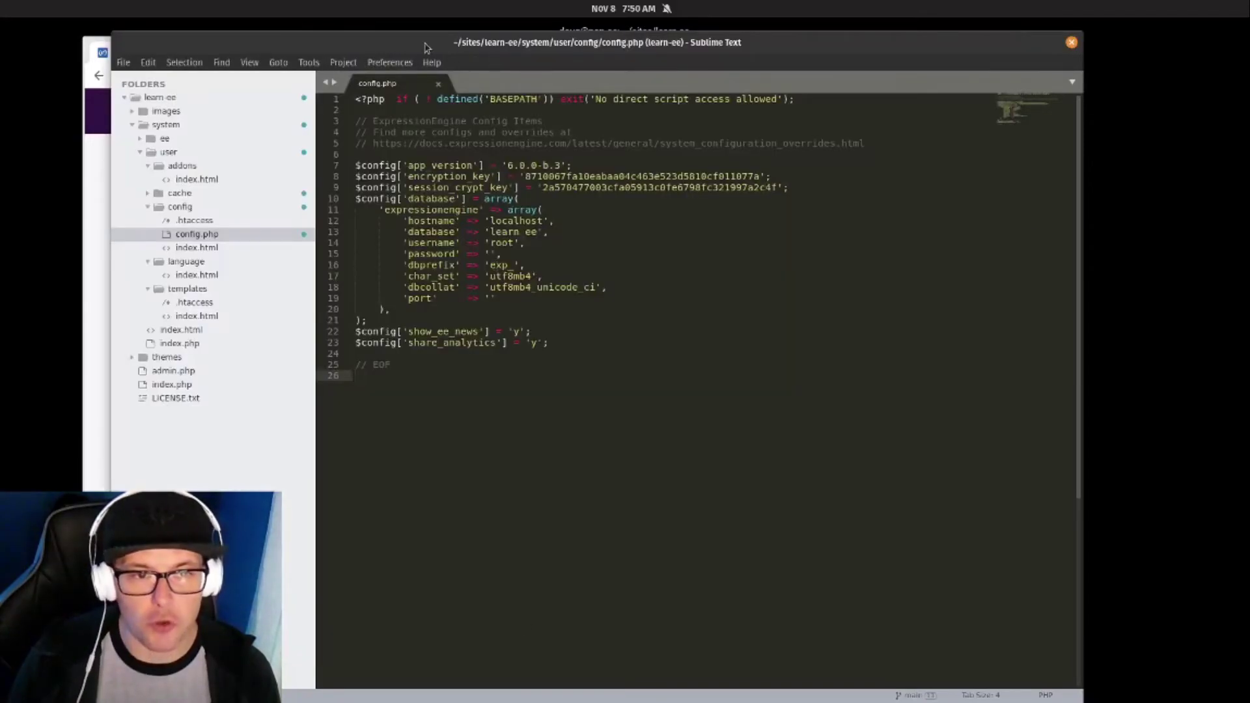
{"action": "left_click", "coordinate": [101, 340]}
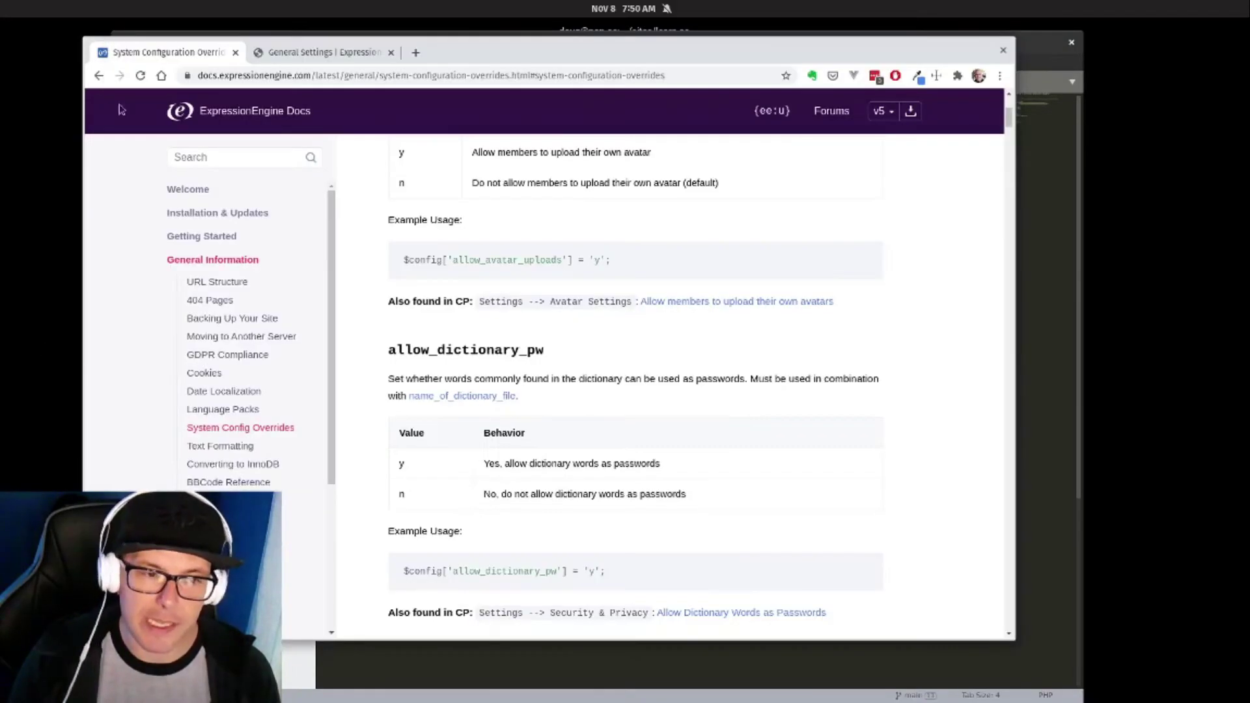
{"action": "left_click", "coordinate": [337, 50]}
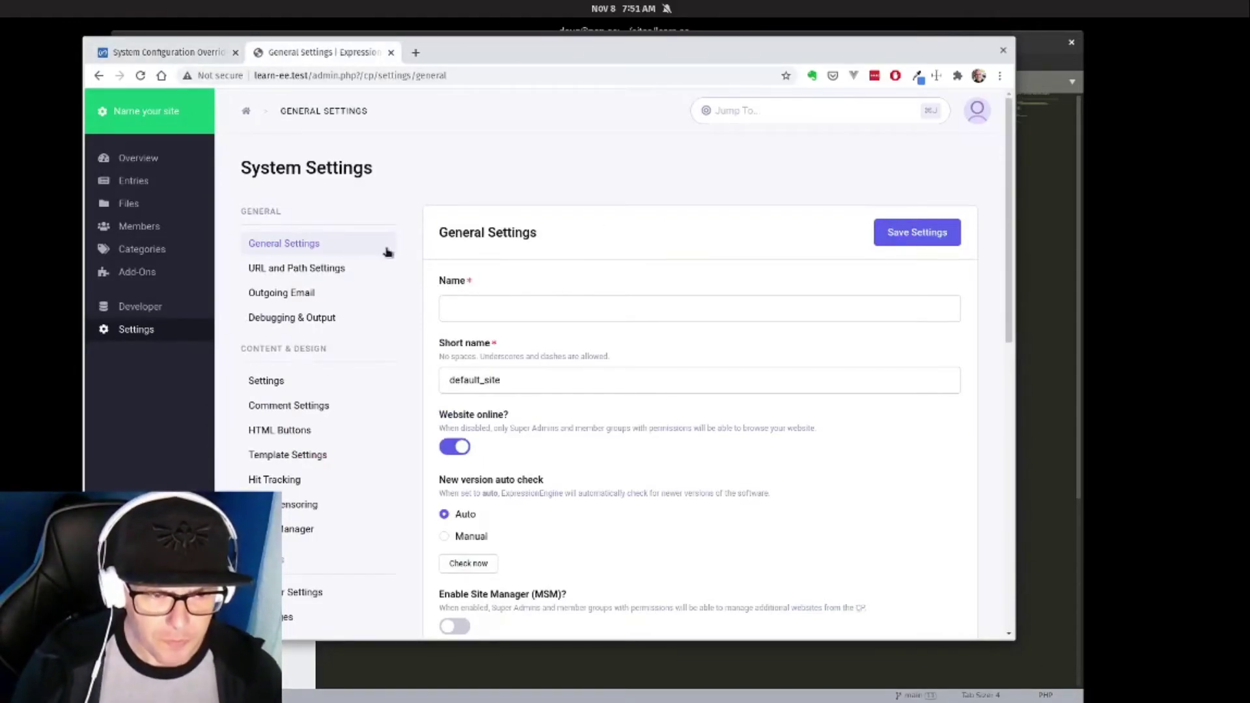
{"action": "scroll", "coordinate": [388, 252], "scroll_direction": "down", "scroll_amount": 1}
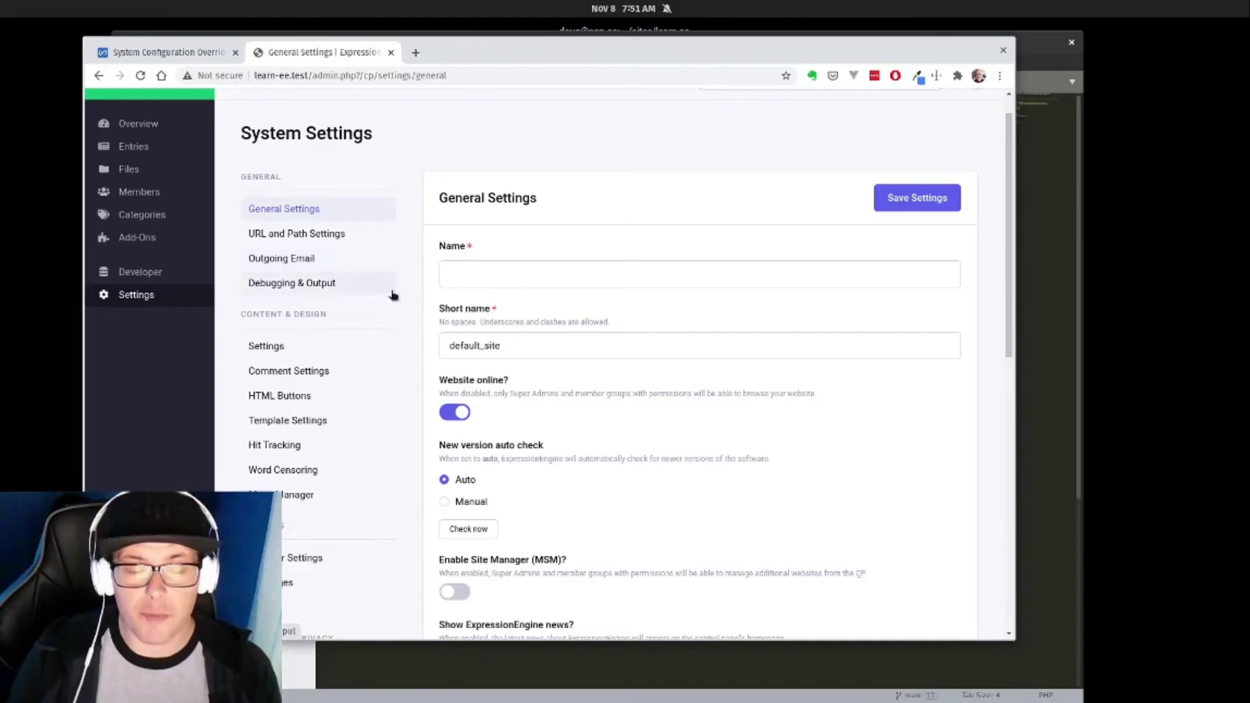
{"action": "scroll", "coordinate": [390, 293], "scroll_direction": "down", "scroll_amount": 1}
{"action": "scroll", "coordinate": [380, 300], "scroll_direction": "down", "scroll_amount": 5}
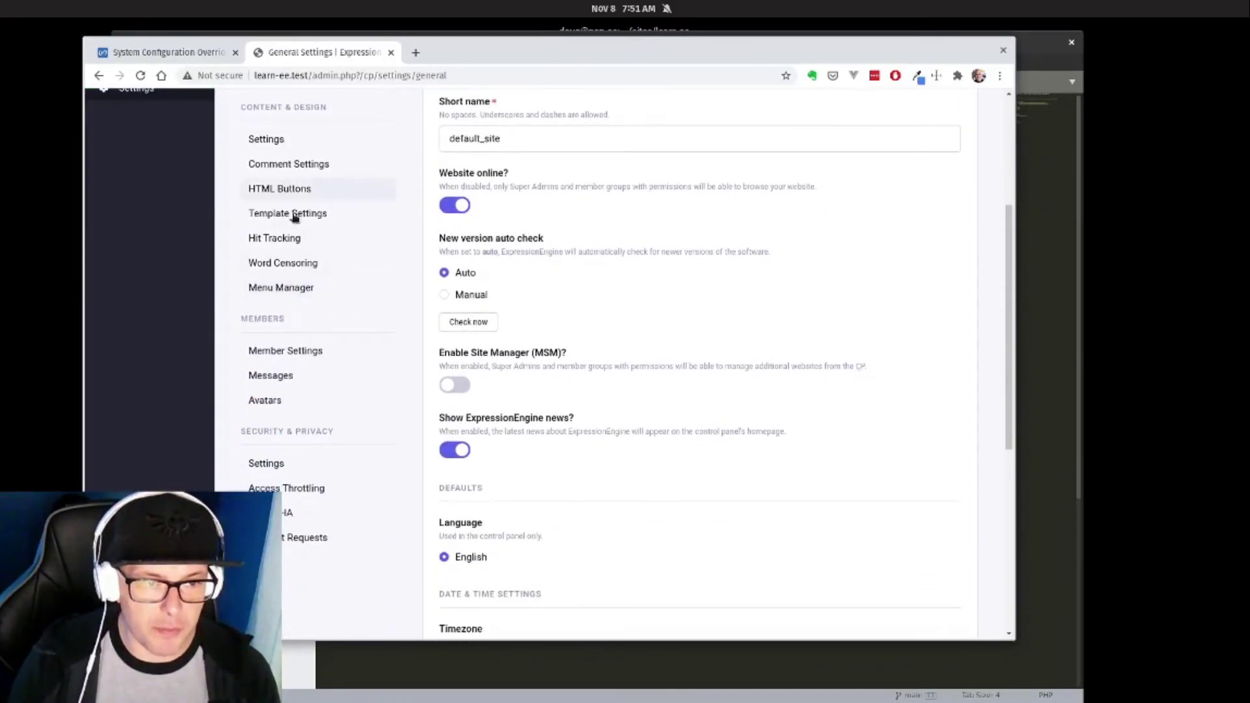
{"action": "scroll", "coordinate": [358, 325], "scroll_direction": "down", "scroll_amount": 3}
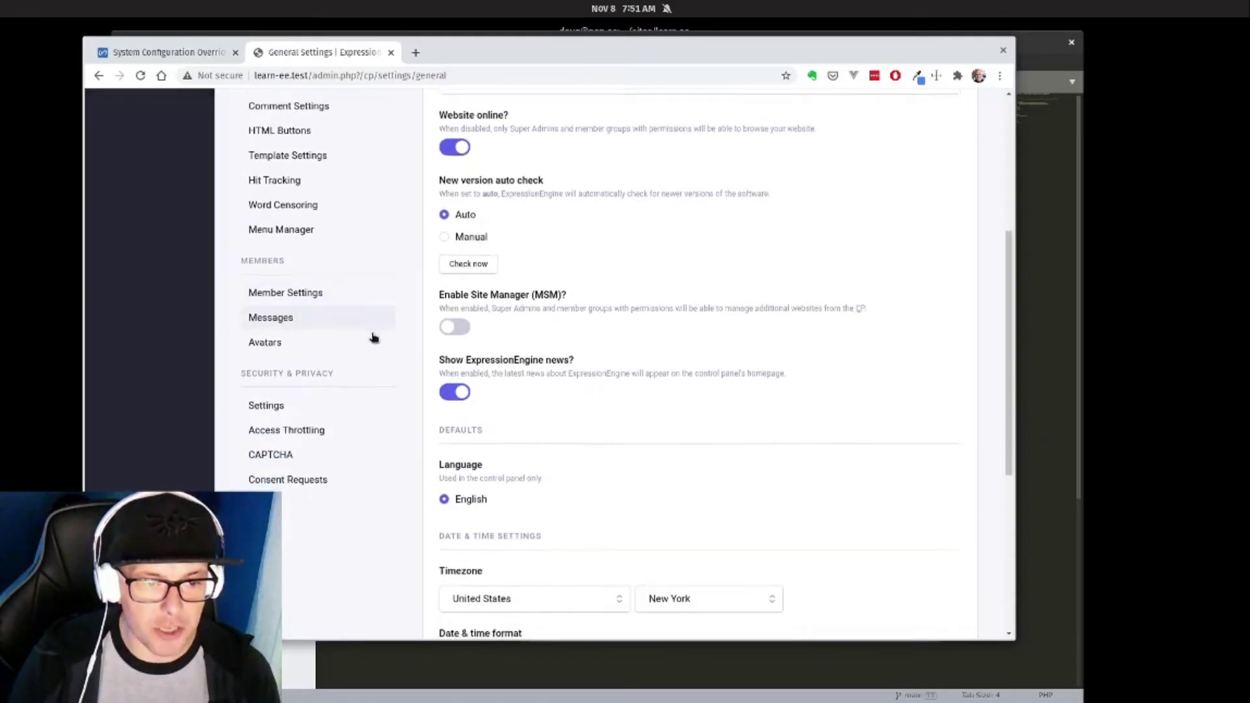
{"action": "scroll", "coordinate": [326, 510], "scroll_direction": "up", "scroll_amount": 8}
{"action": "scroll", "coordinate": [324, 508], "scroll_direction": "up", "scroll_amount": 2}
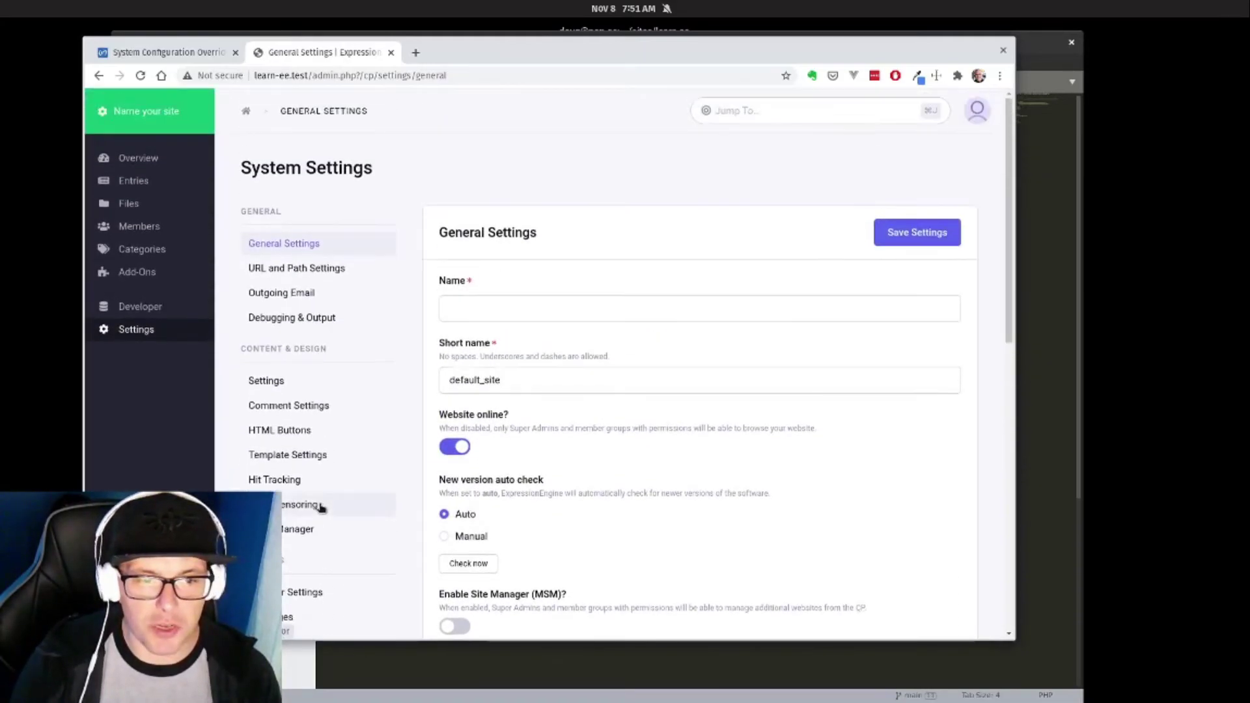
{"action": "key", "text": "ctrl+r"}
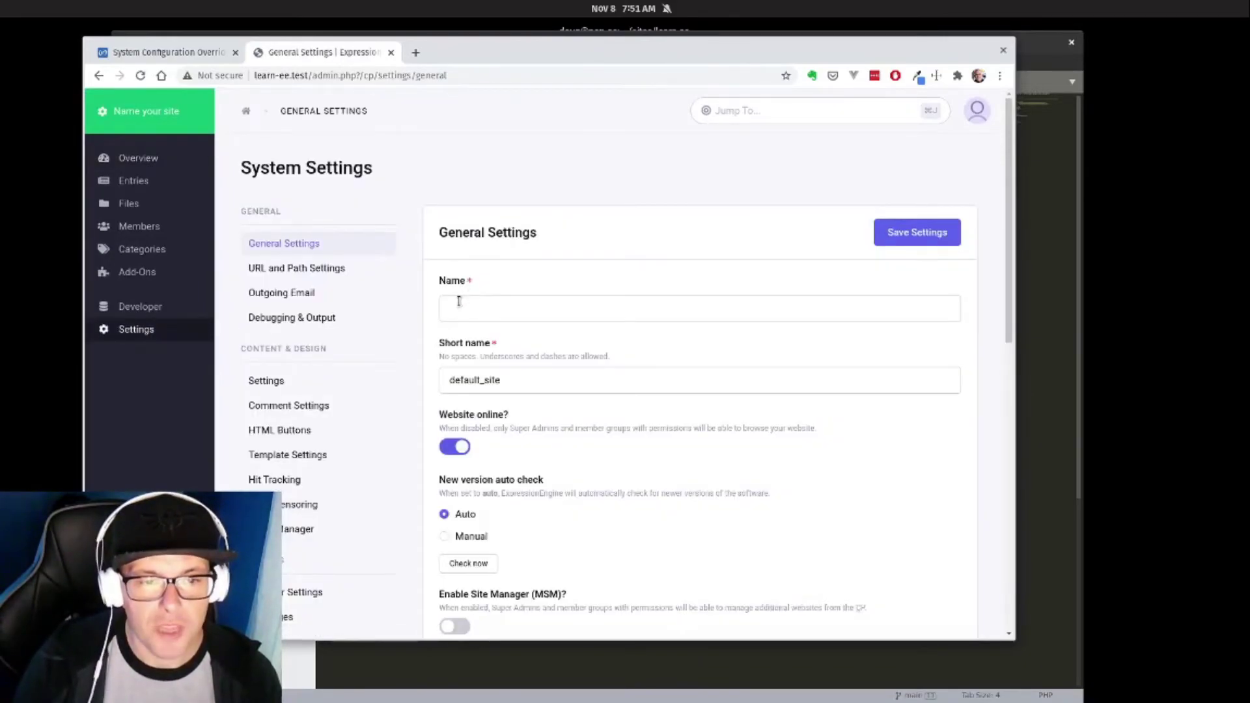
Enter 'Our New EE Site' as the site Name and save the settings.
{"action": "left_click", "coordinate": [453, 303]}
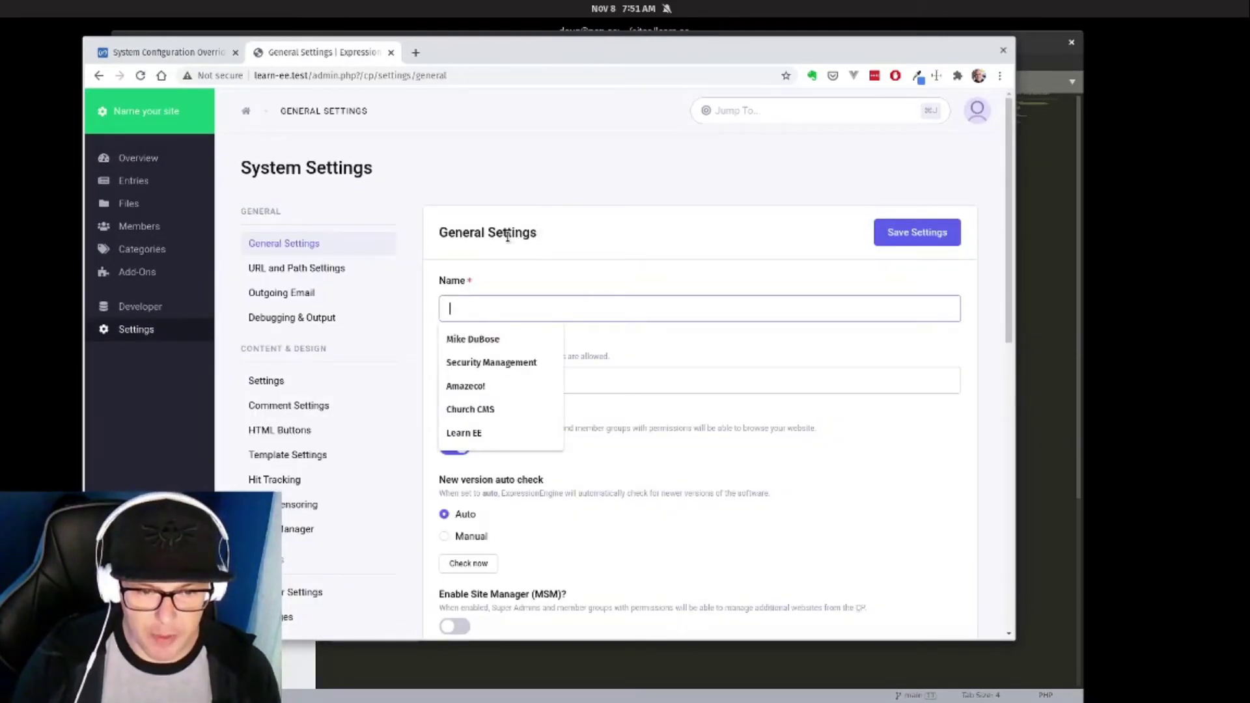
{"action": "type", "text": "Our New EE"}
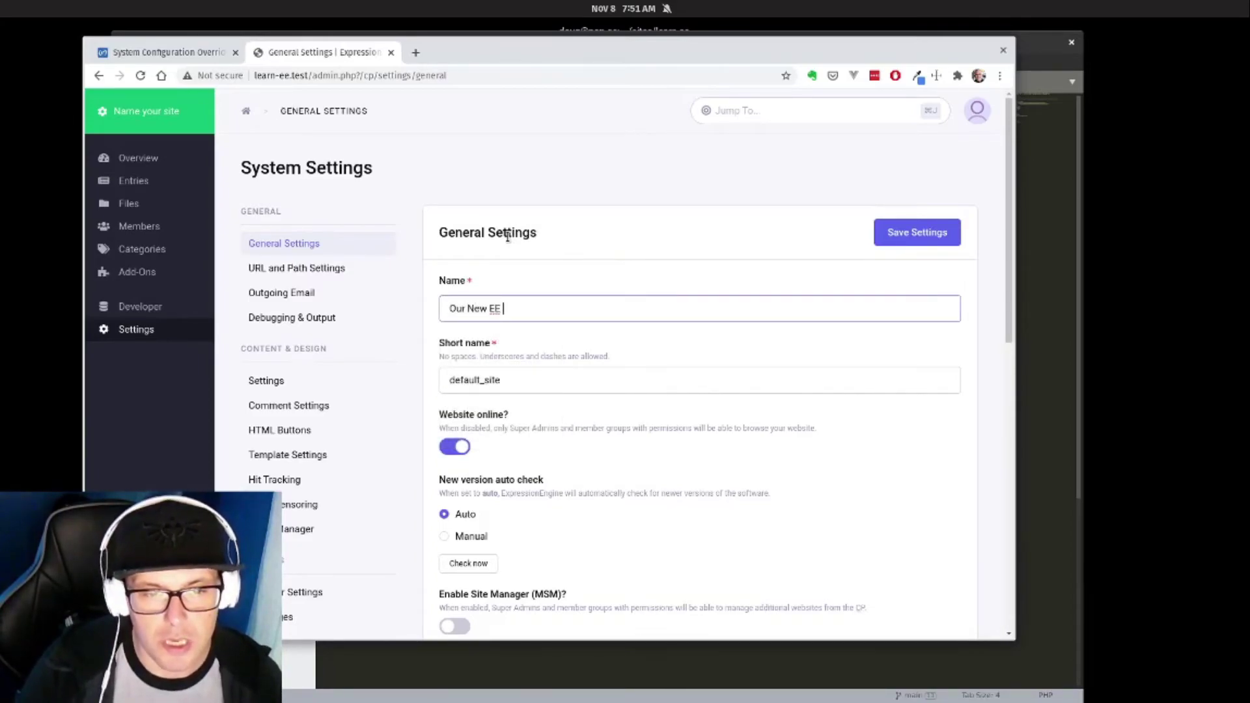
{"action": "type", "text": " Site"}
{"action": "key", "text": "Tab"}
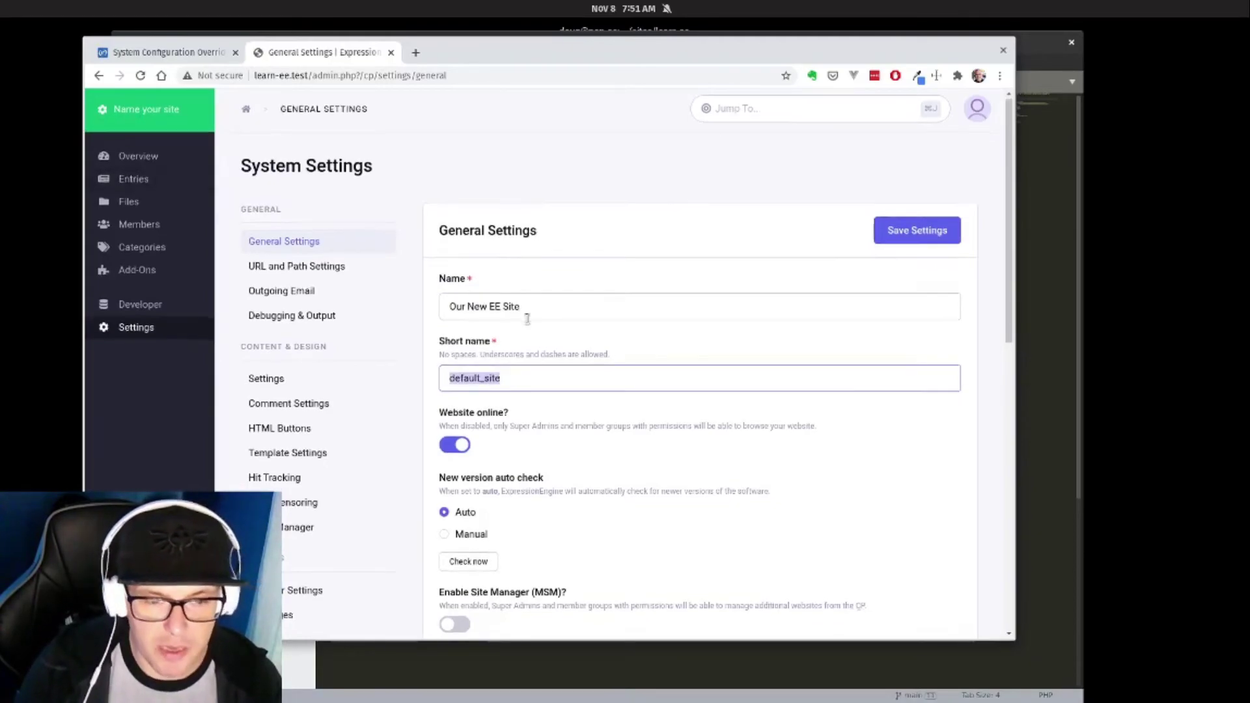
{"action": "scroll", "coordinate": [479, 379], "scroll_direction": "down", "scroll_amount": 2}
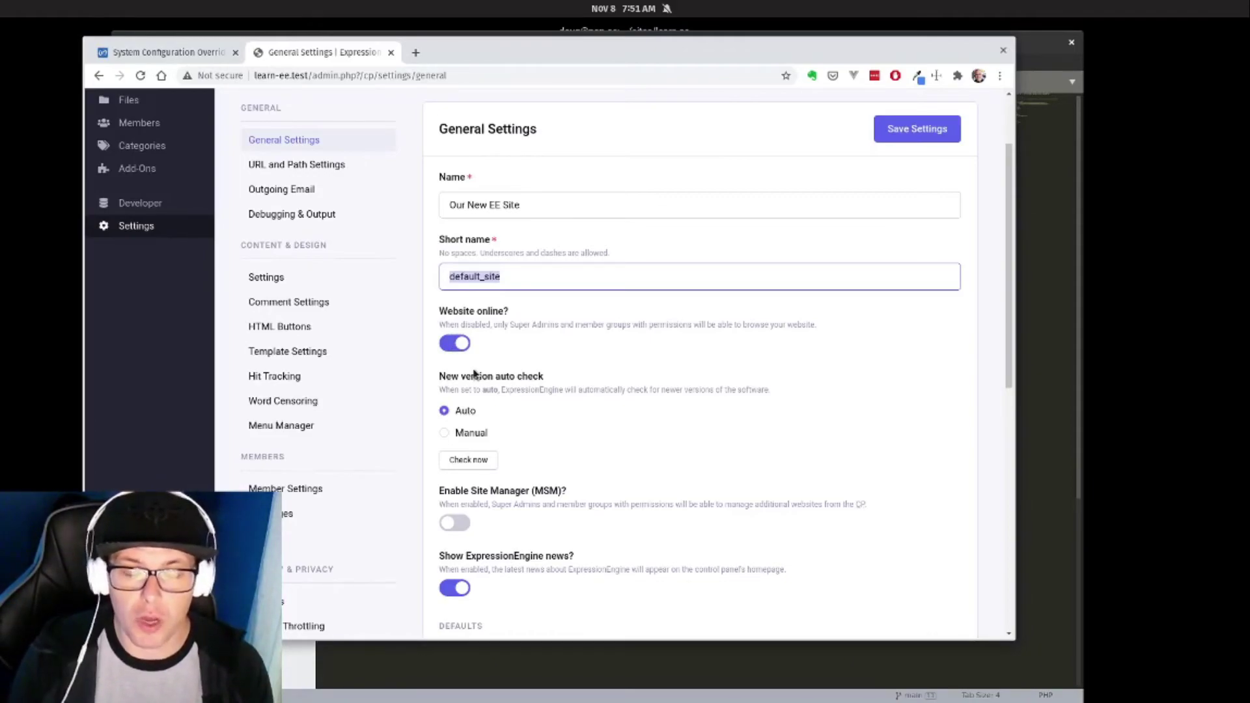
{"action": "scroll", "coordinate": [467, 371], "scroll_direction": "down", "scroll_amount": 5}
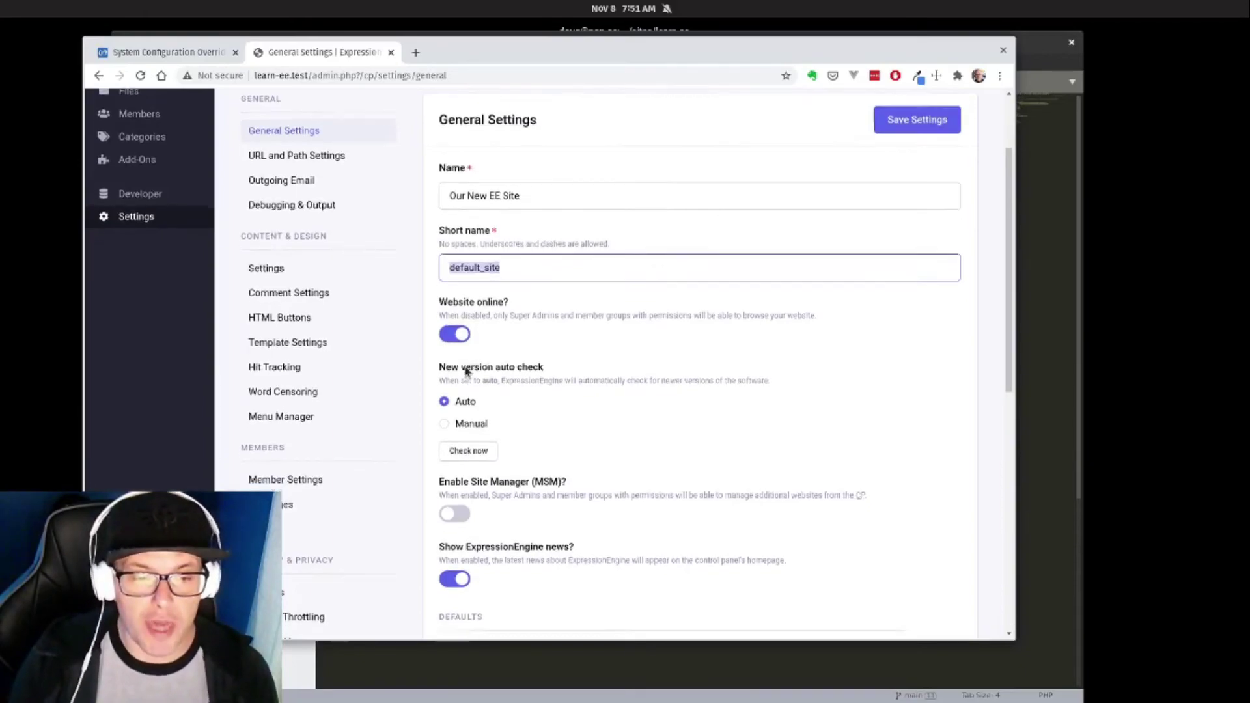
{"action": "scroll", "coordinate": [501, 377], "scroll_direction": "down", "scroll_amount": 5}
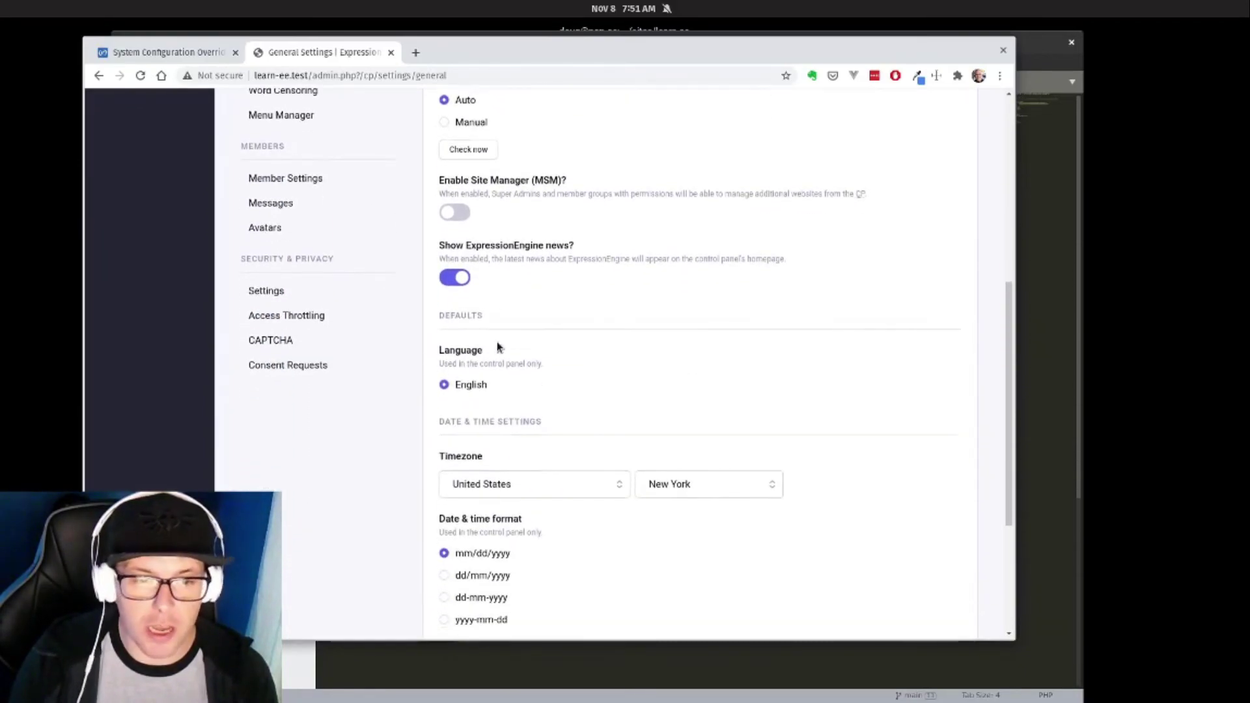
{"action": "scroll", "coordinate": [588, 329], "scroll_direction": "up", "scroll_amount": 10}
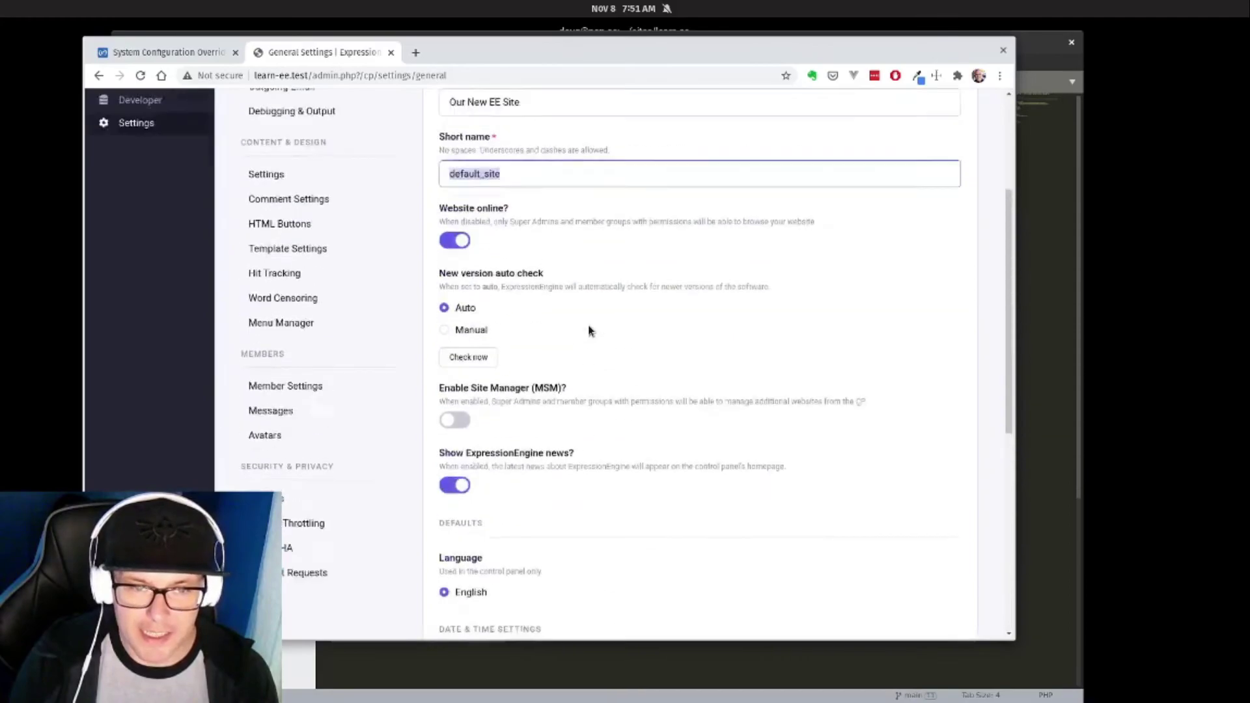
{"action": "left_click", "coordinate": [919, 231]}
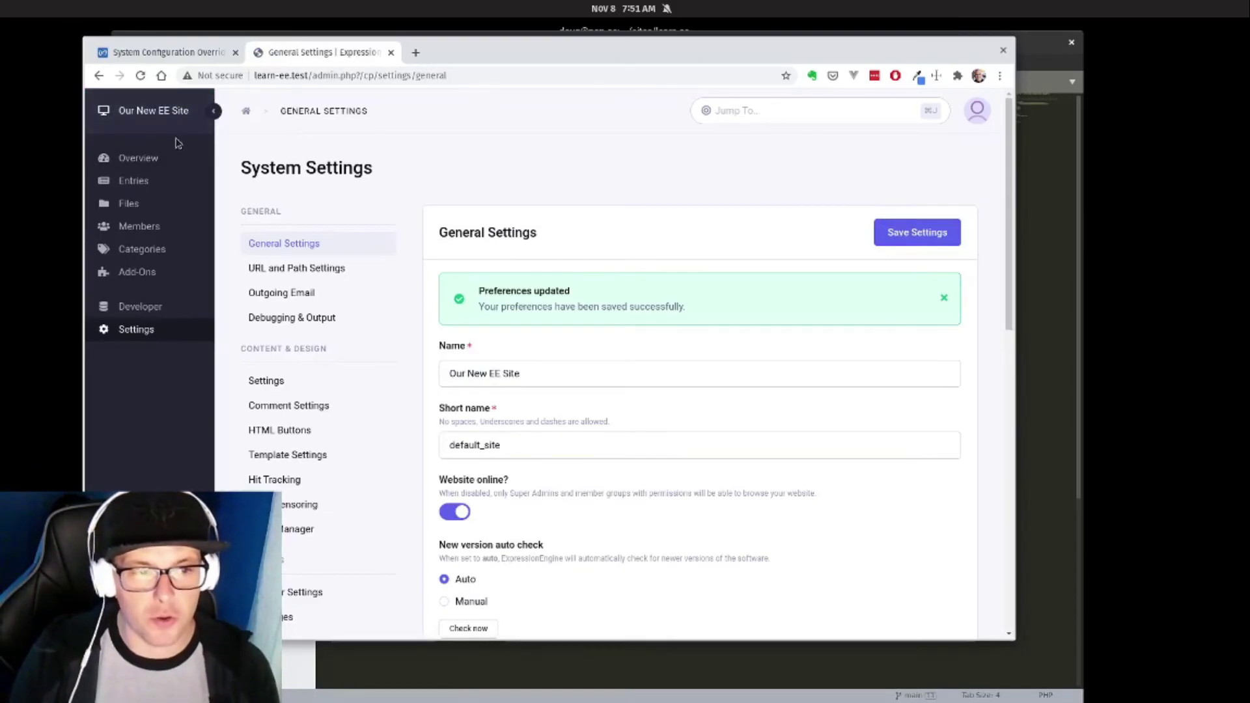
Look over the URL and Path Settings, including the Themes path, then return to the Overview dashboard.
{"action": "left_click", "coordinate": [315, 269]}
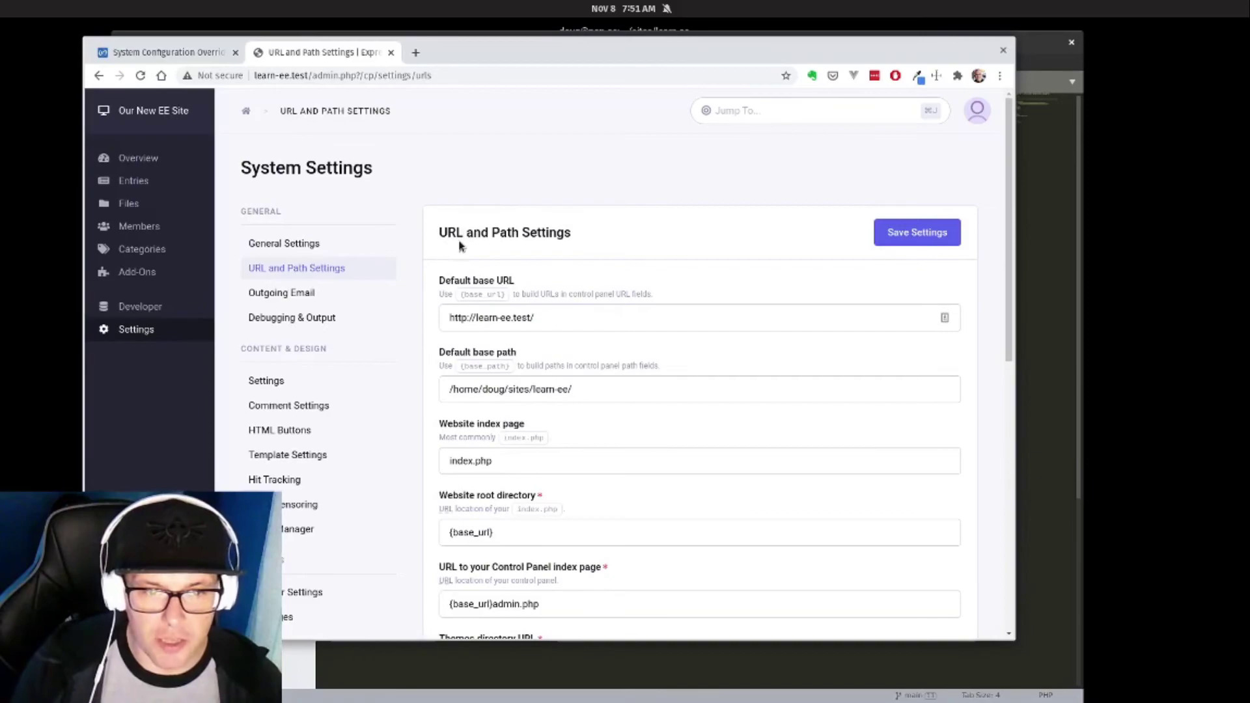
{"action": "scroll", "coordinate": [457, 248], "scroll_direction": "down", "scroll_amount": 2}
{"action": "scroll", "coordinate": [554, 248], "scroll_direction": "down", "scroll_amount": 1}
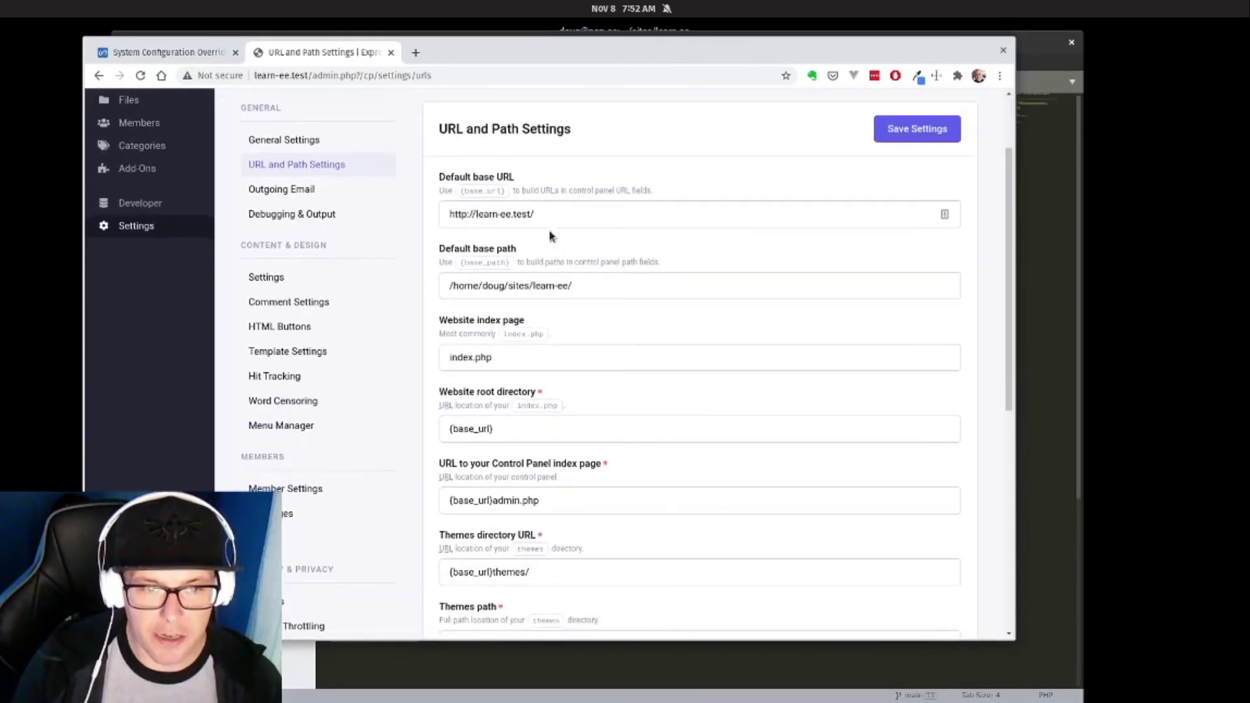
{"action": "scroll", "coordinate": [543, 221], "scroll_direction": "down", "scroll_amount": 1}
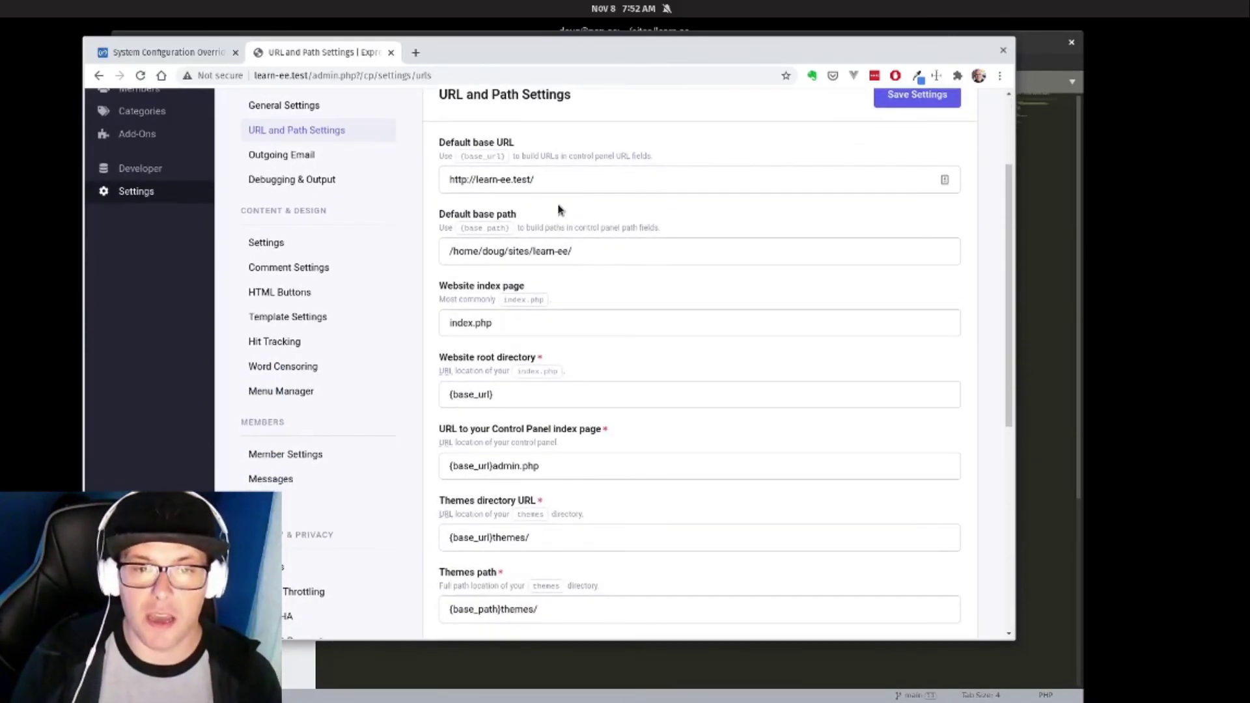
{"action": "scroll", "coordinate": [581, 234], "scroll_direction": "down", "scroll_amount": 3}
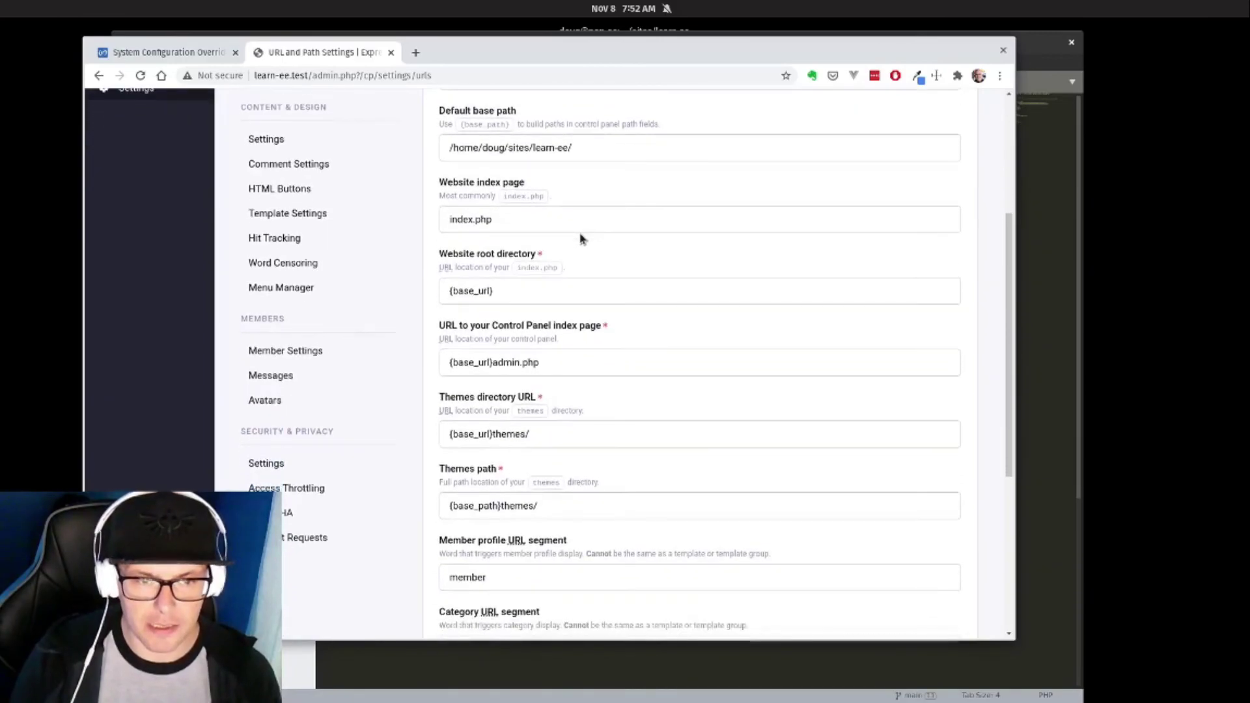
{"action": "scroll", "coordinate": [580, 238], "scroll_direction": "down", "scroll_amount": 4}
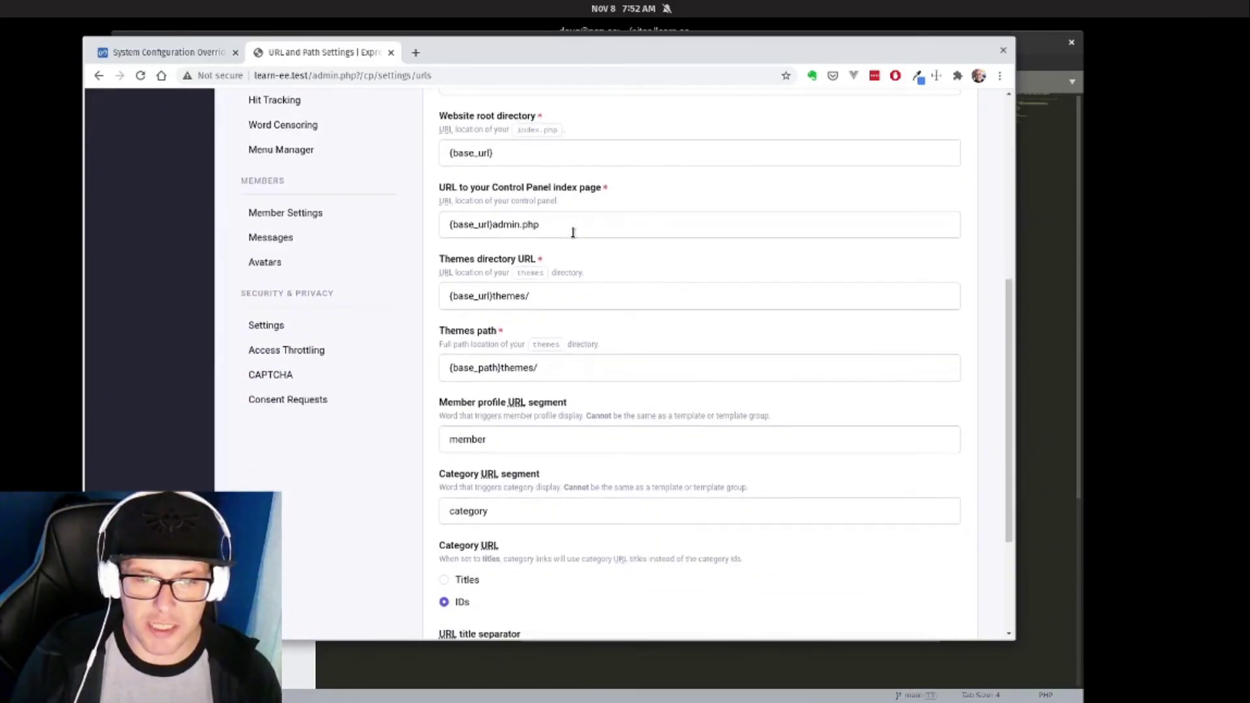
{"action": "scroll", "coordinate": [579, 233], "scroll_direction": "up", "scroll_amount": 3}
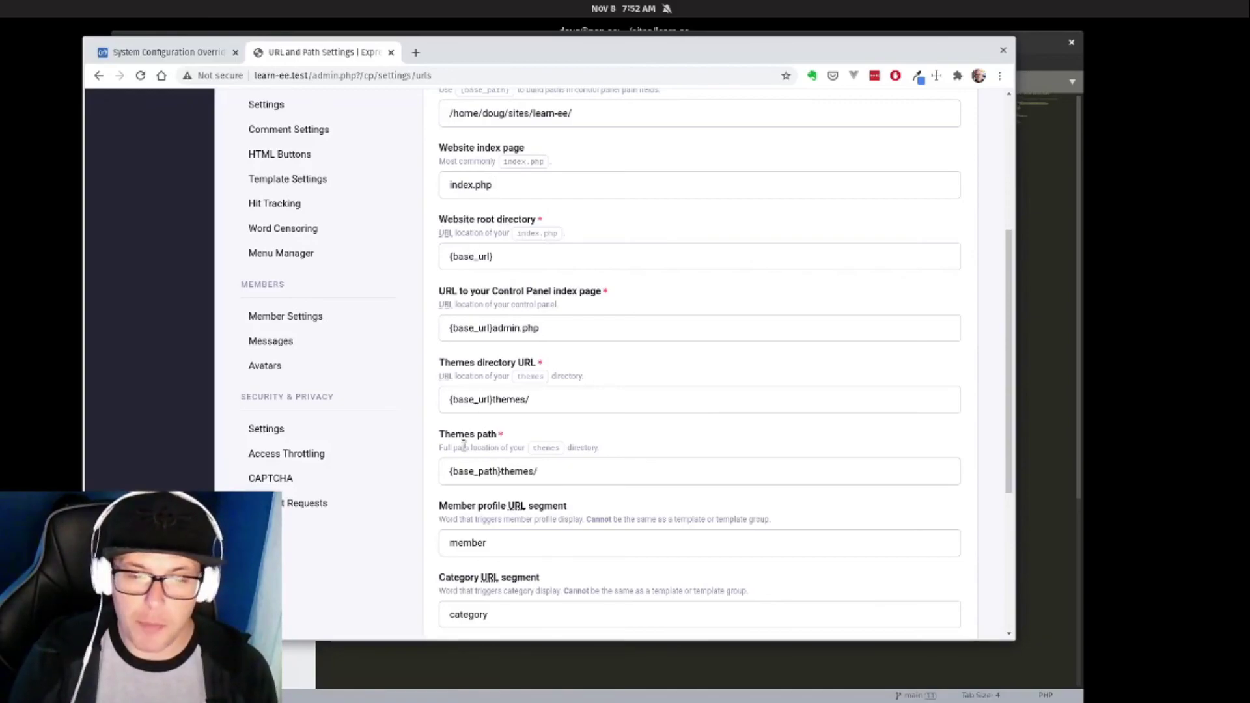
{"action": "left_click", "coordinate": [459, 466]}
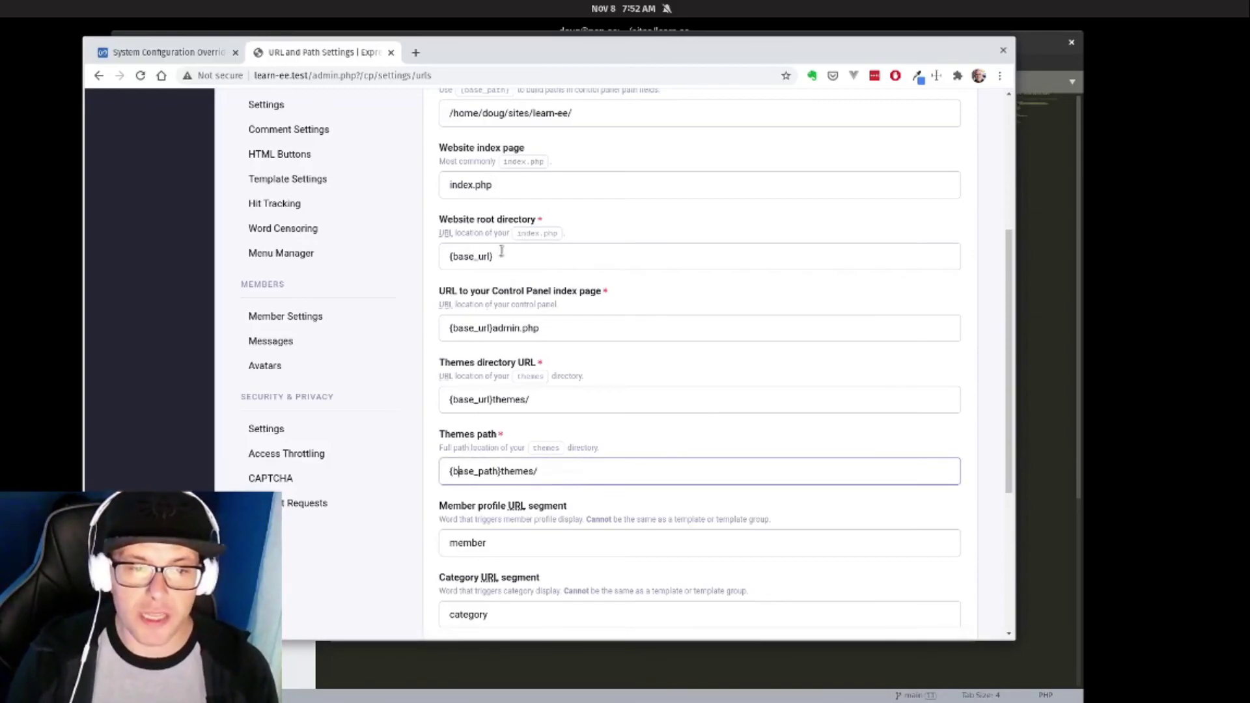
{"action": "scroll", "coordinate": [502, 251], "scroll_direction": "down", "scroll_amount": 3}
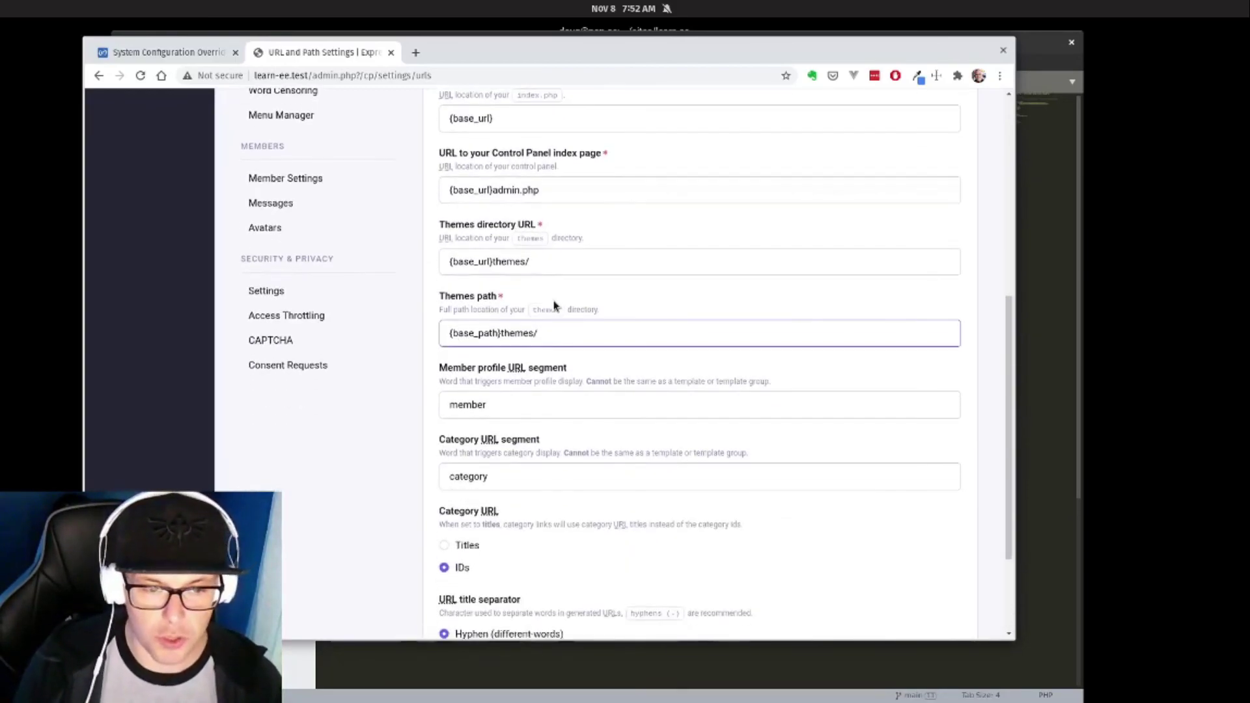
{"action": "scroll", "coordinate": [396, 225], "scroll_direction": "up", "scroll_amount": 9}
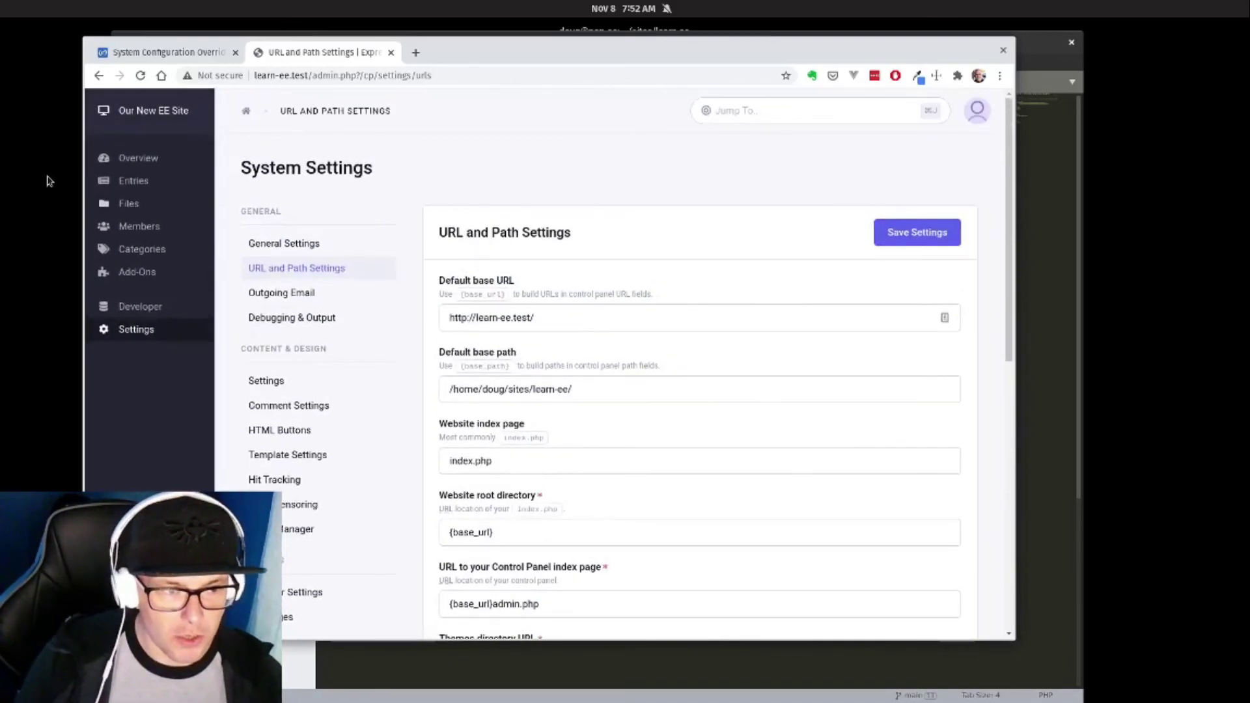
{"action": "left_click", "coordinate": [145, 163]}
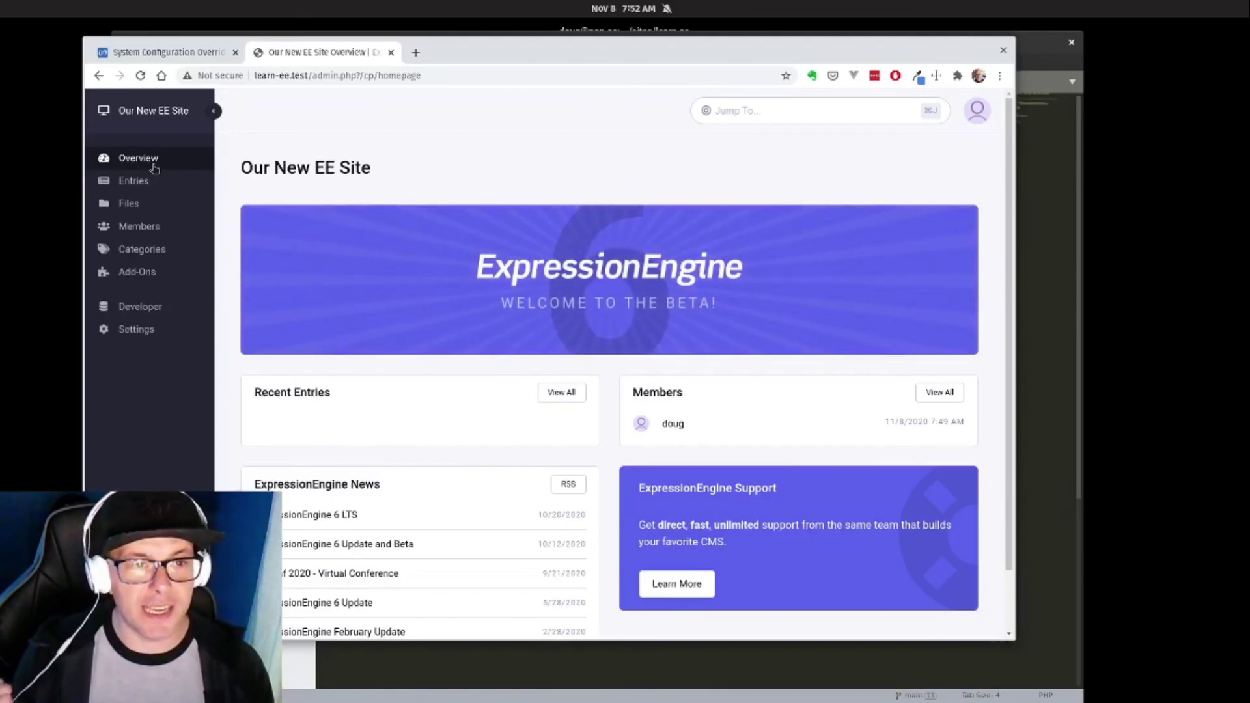
Load learn-ee.test in a new tab, showing a blank front-end page.
{"action": "left_click", "coordinate": [416, 52]}
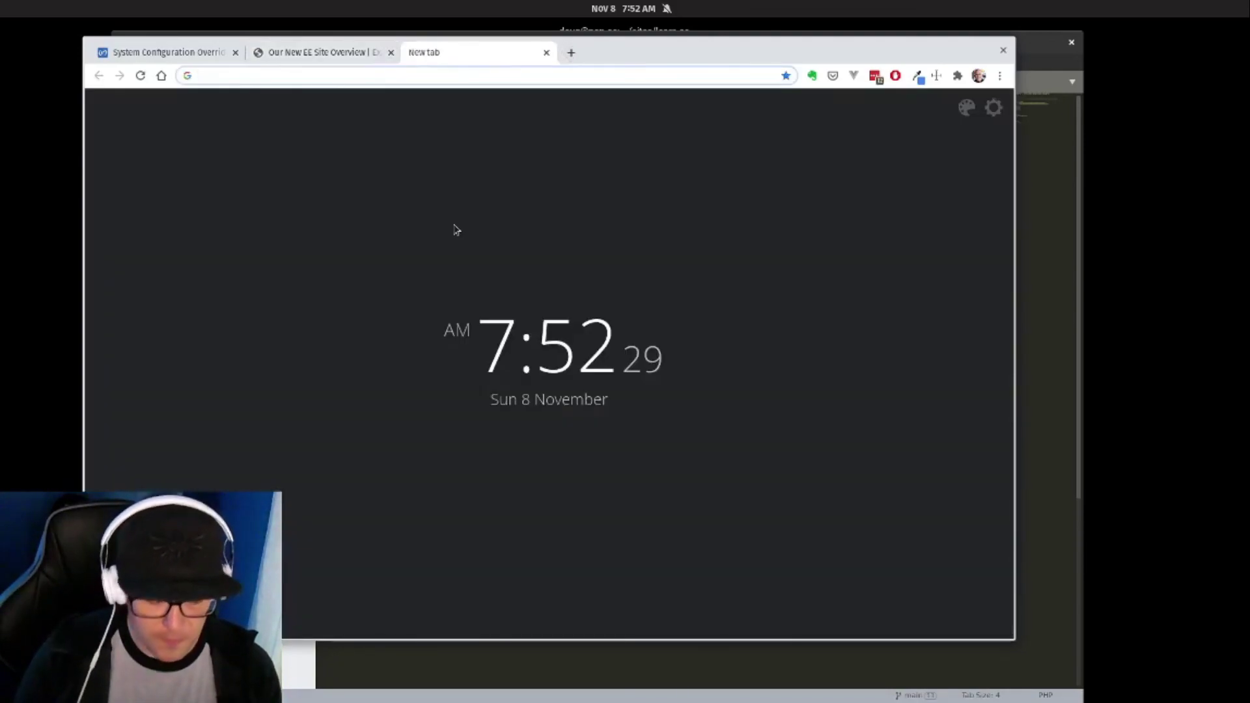
{"action": "type", "text": "learn"}
{"action": "key", "text": "Return"}
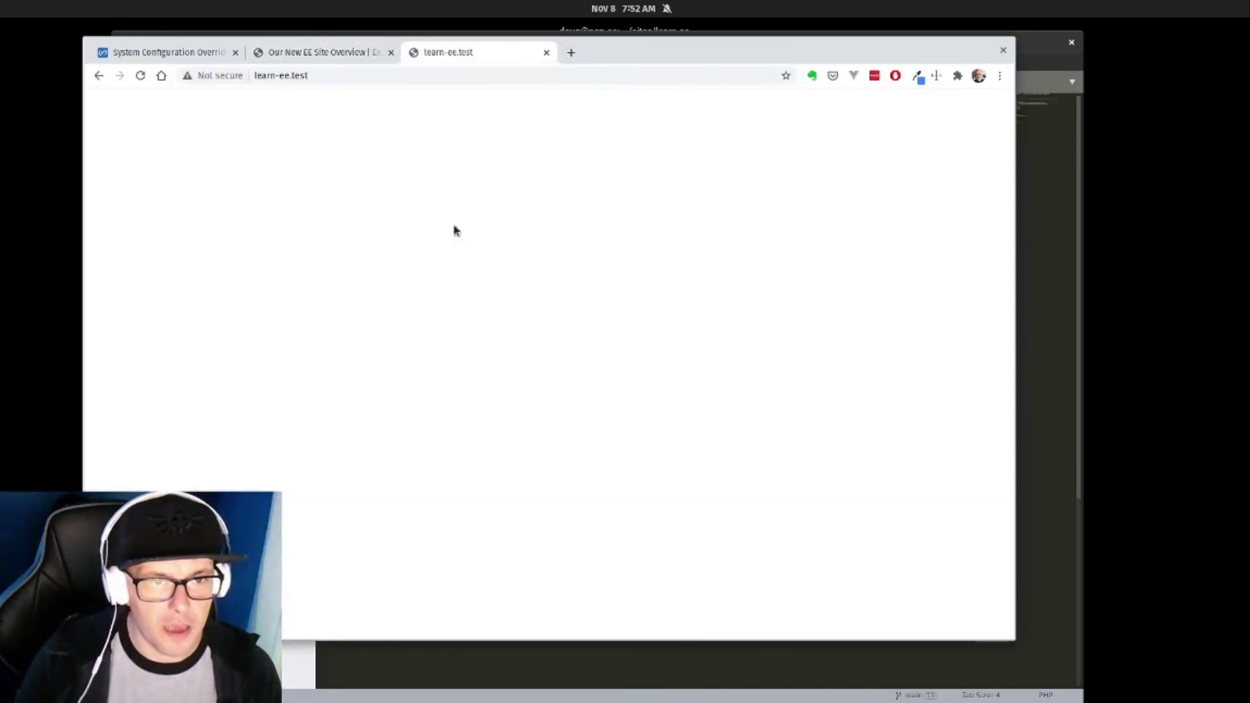